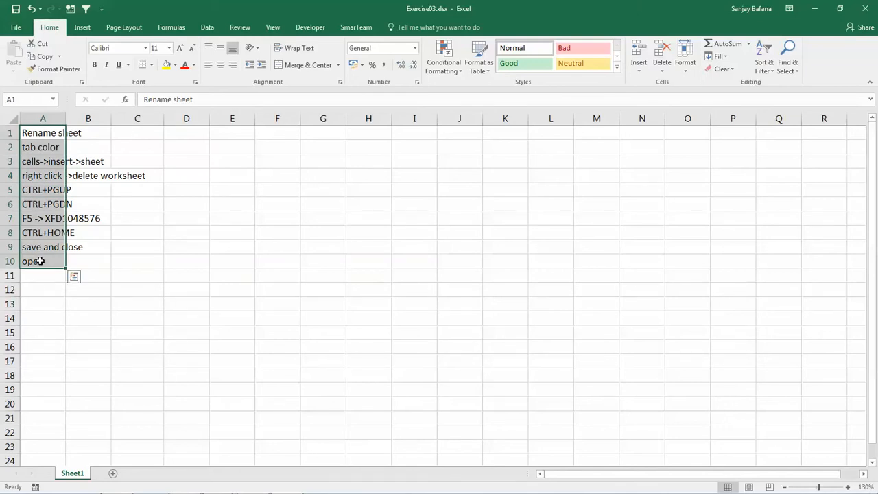
click(182, 386)
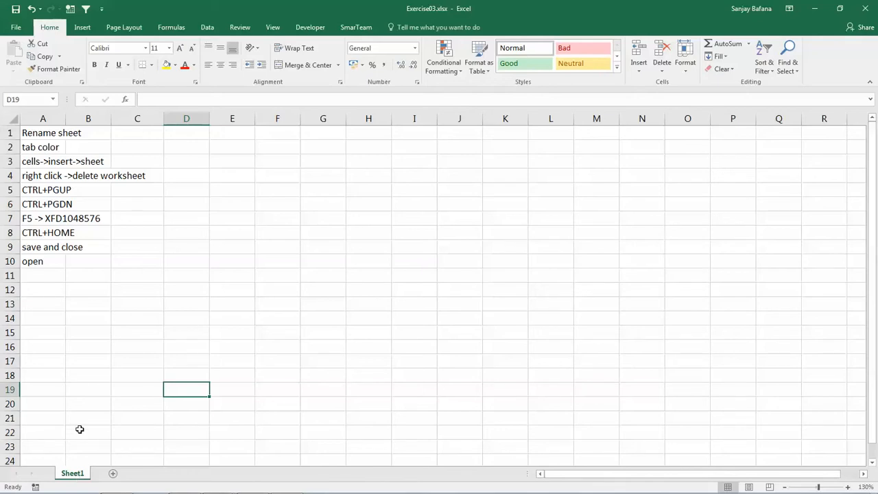
right_click(73, 475)
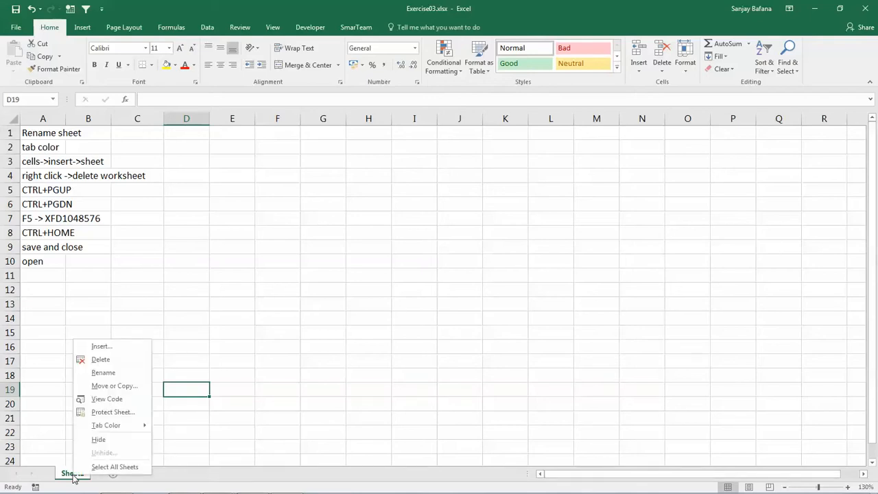
click(274, 323)
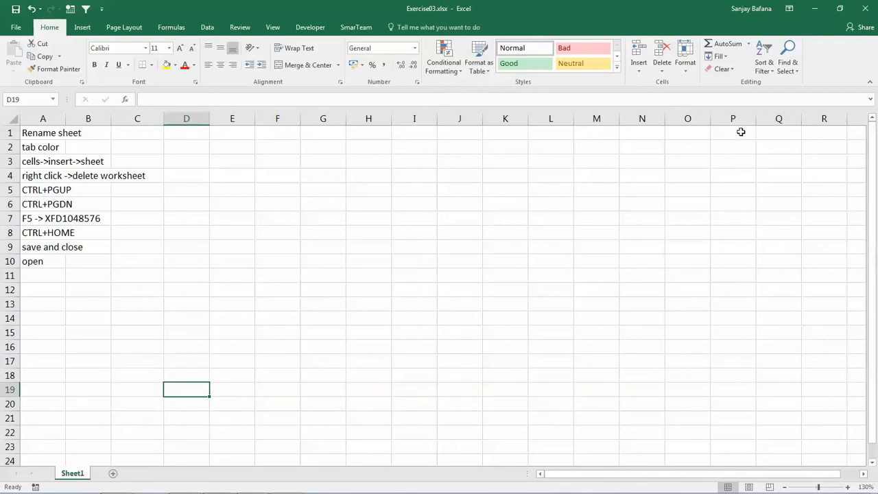
Rename the worksheet Sheet1 as "Training Module 2"
click(686, 72)
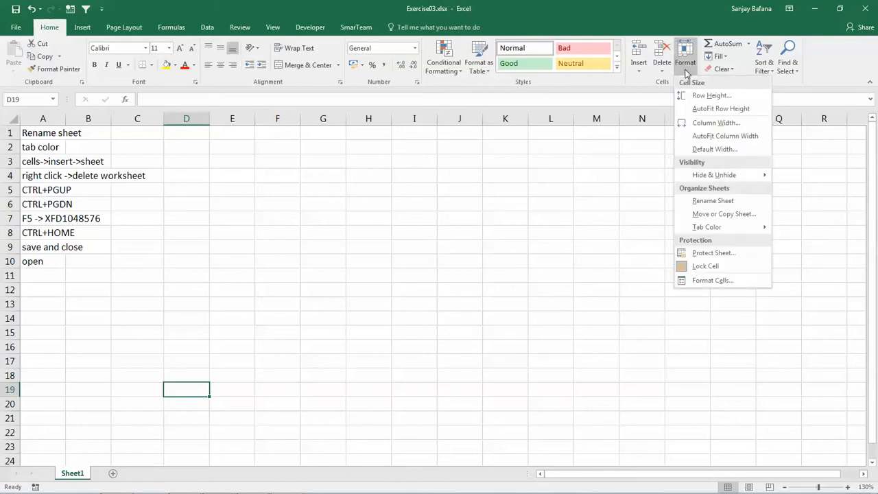
click(726, 204)
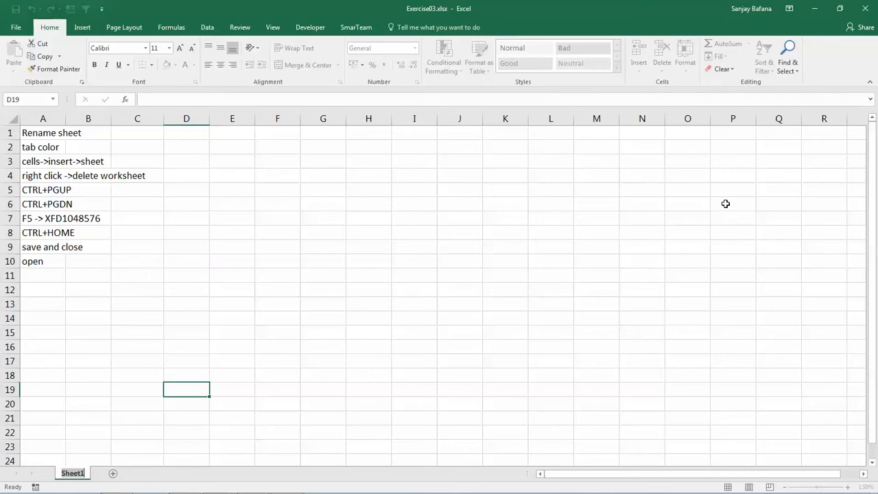
key(BackSpace)
text(Training Module 2)
key(Return)
key(Return)
key(Return)
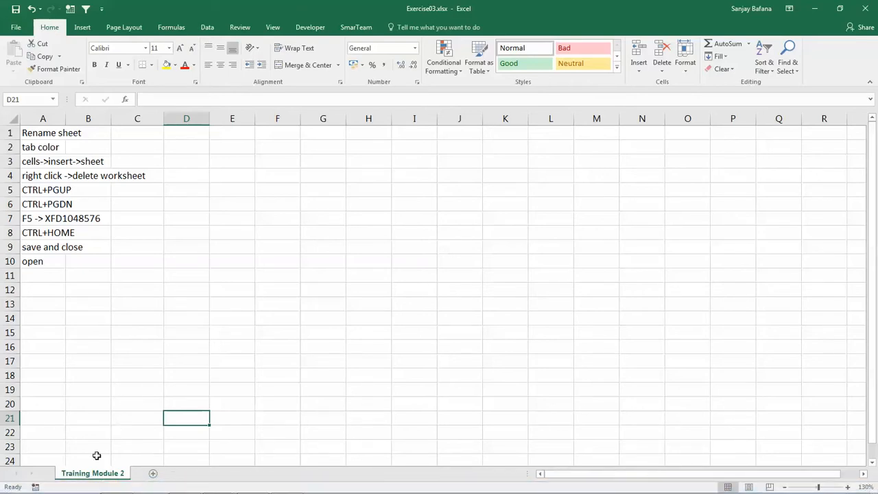
Set the tab color of the Training Module 2 sheet to standard red
right_click(90, 476)
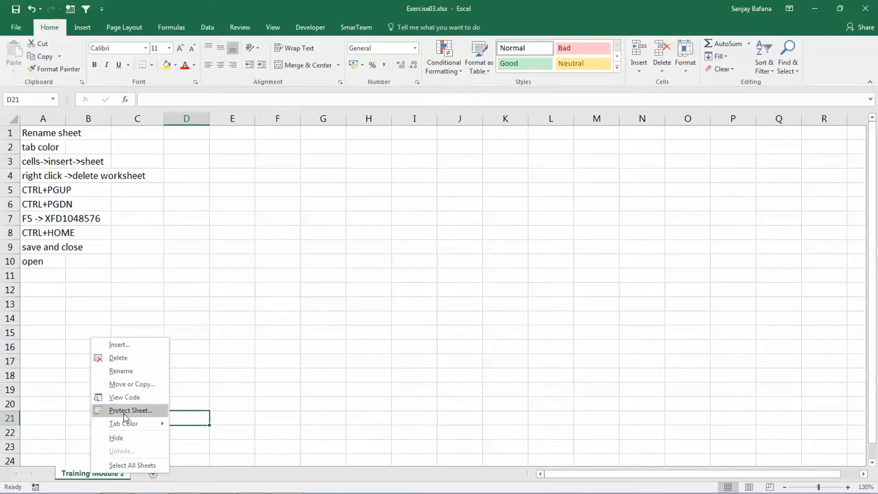
mouse_move(126, 426)
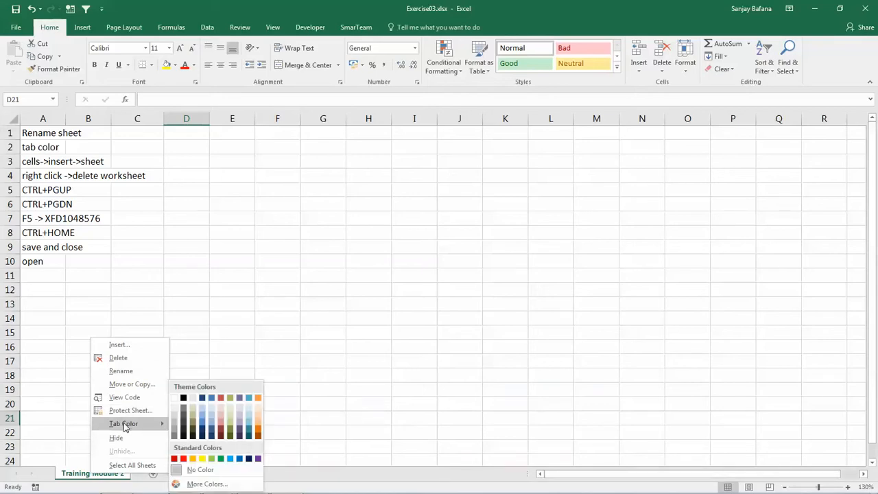
click(184, 459)
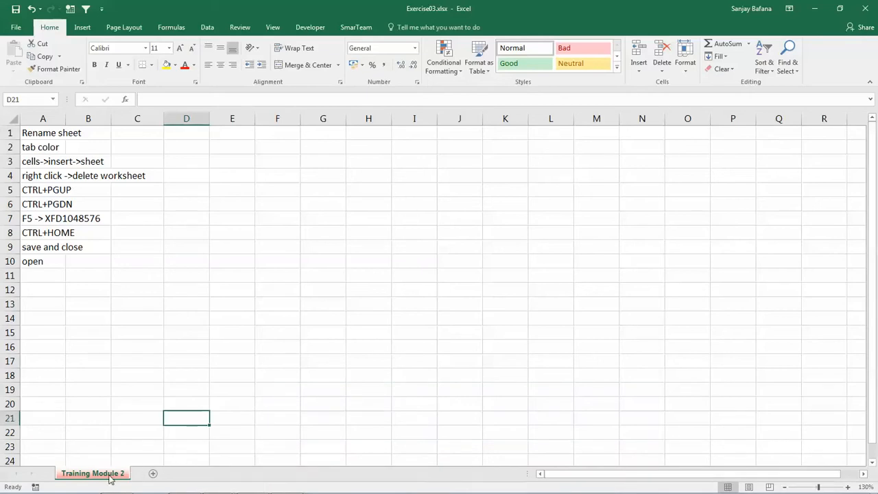
Set the tab color of the Training Module 2 sheet to green
click(685, 62)
mouse_move(717, 231)
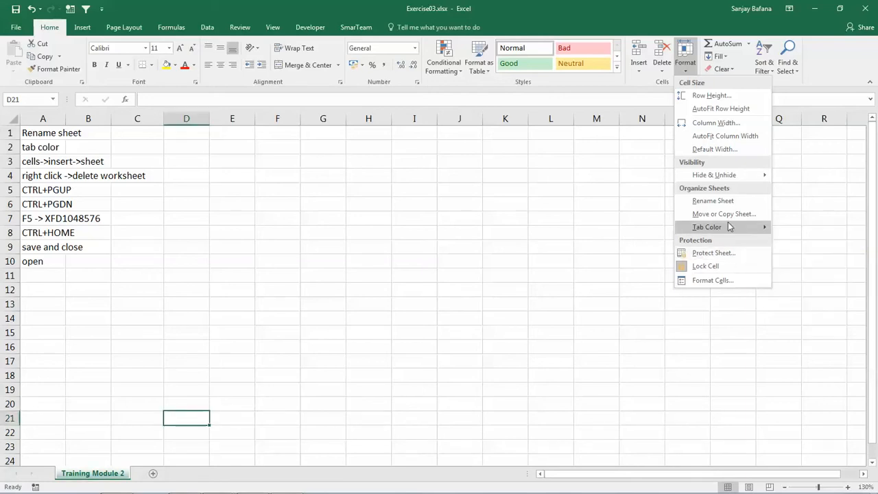
click(206, 435)
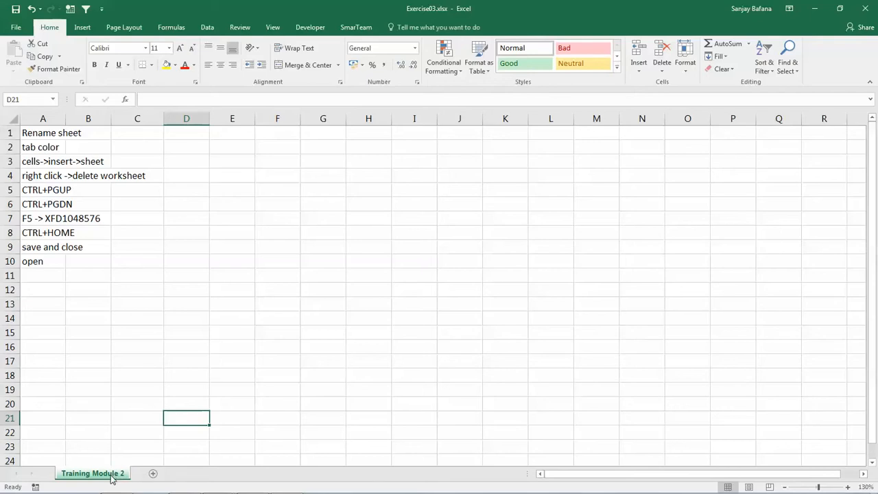
Insert a new blank worksheet and move it after the Training Module 2 sheet
right_click(112, 478)
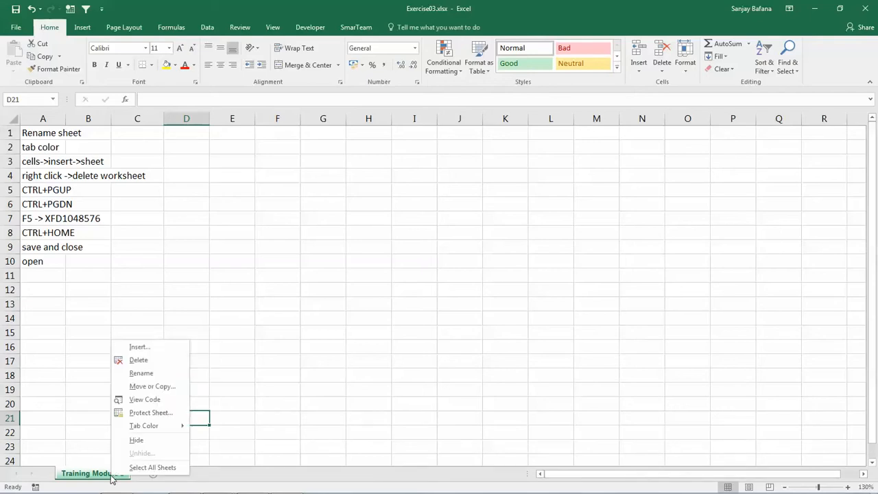
click(141, 348)
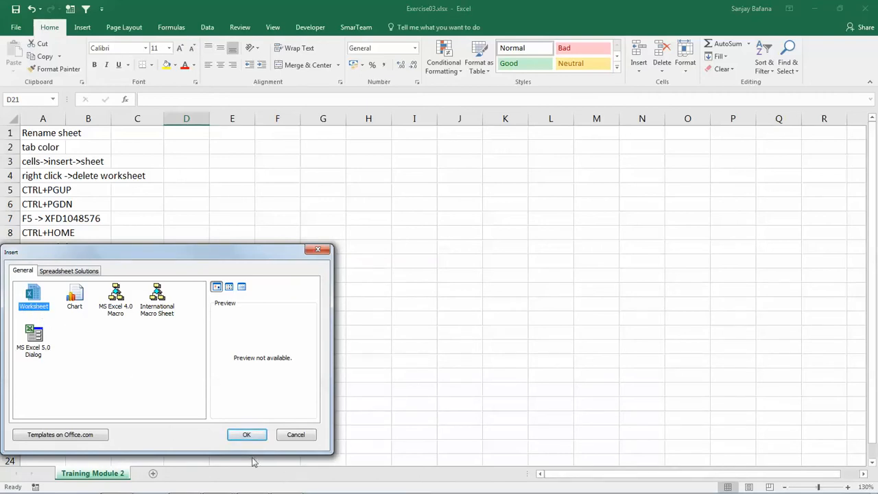
click(249, 435)
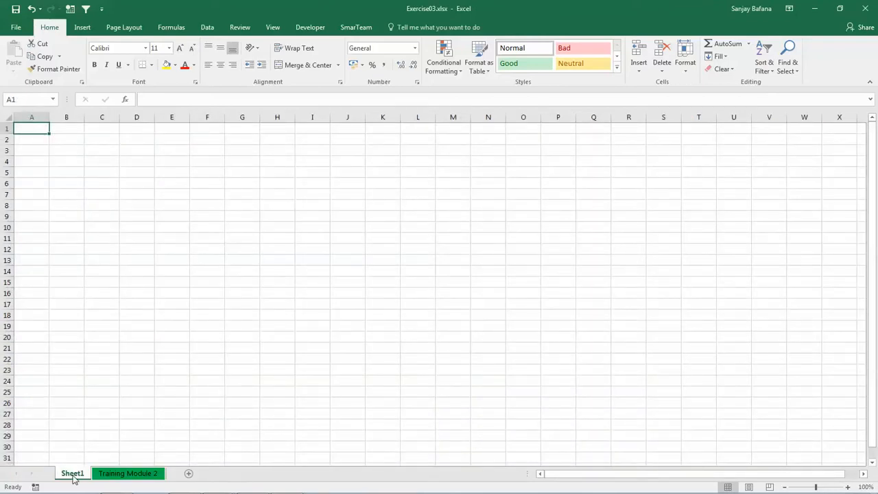
drag(74, 478, 172, 453)
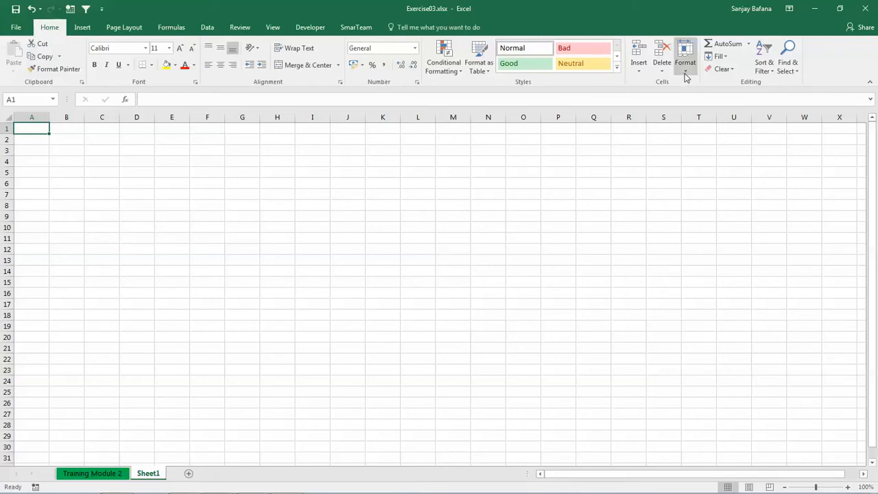
Insert another blank worksheet and move it to the end of the sheet order, after Sheet1
click(642, 71)
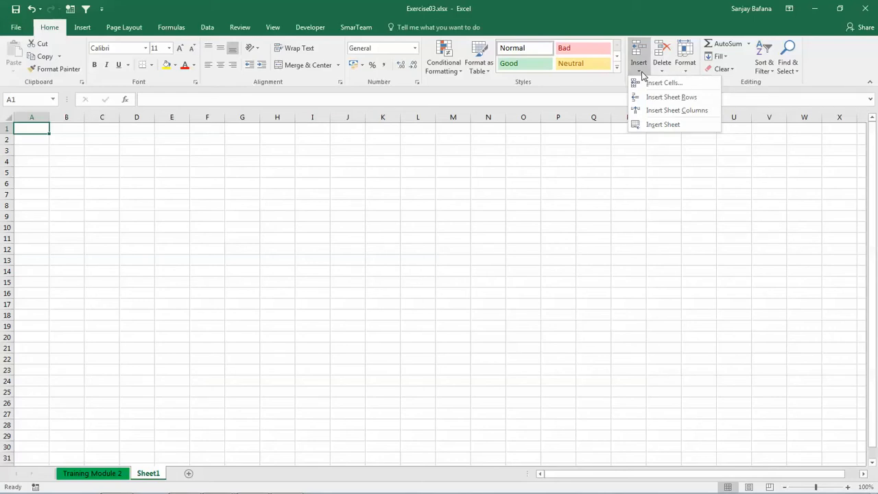
click(55, 32)
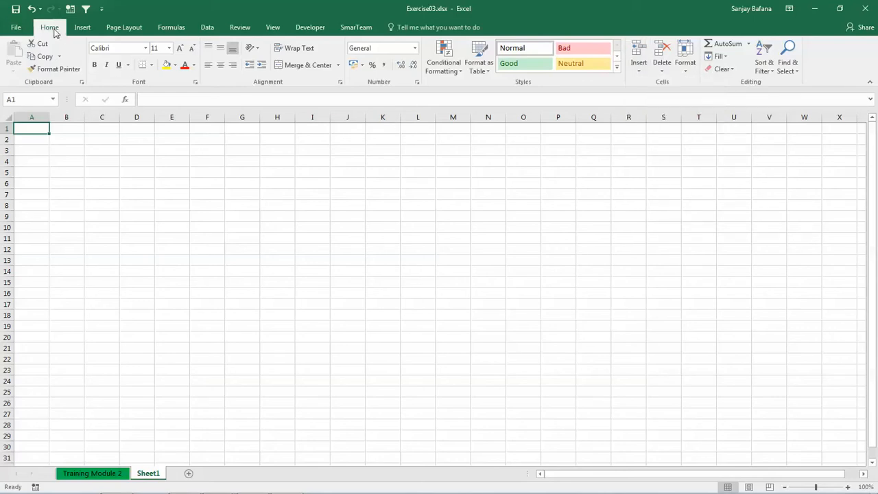
click(642, 74)
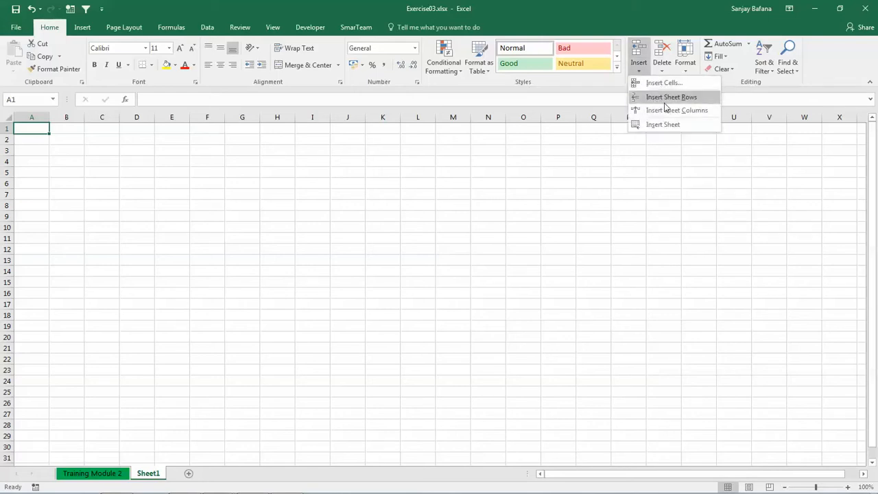
click(664, 125)
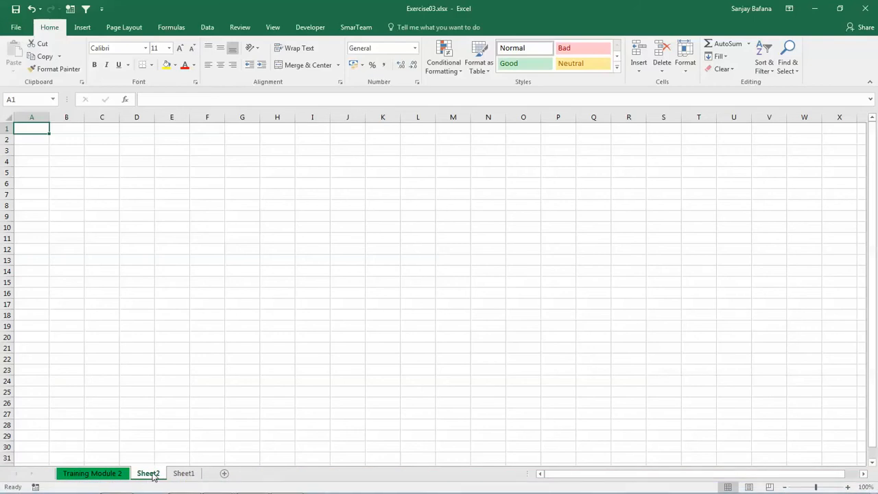
drag(153, 477, 207, 454)
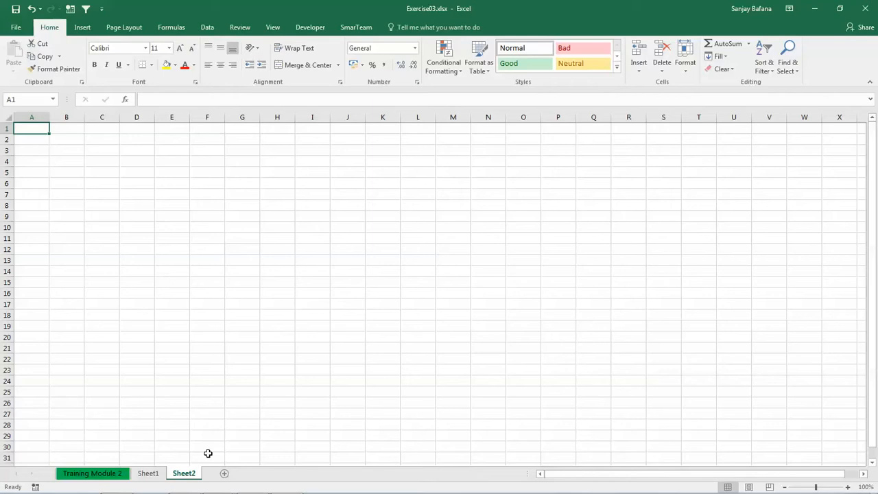
View Training Module 2, Sheet1 and Sheet2 in turn, returning to Training Module 2
click(108, 475)
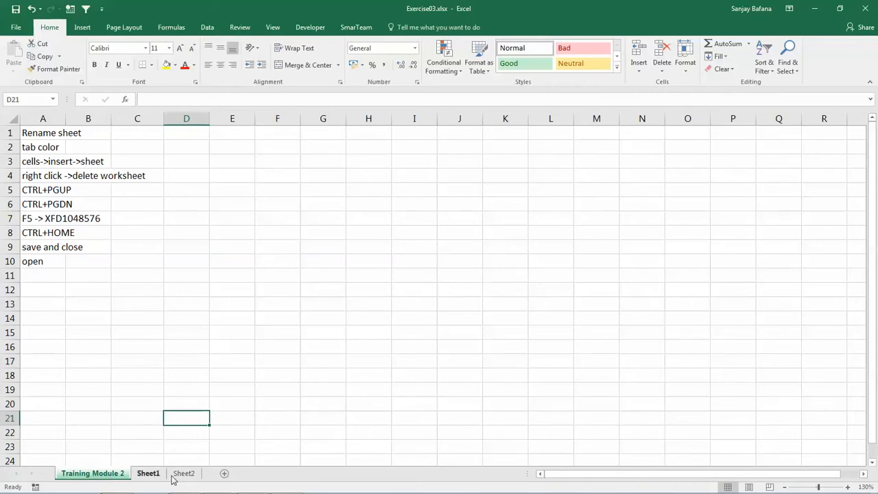
click(149, 474)
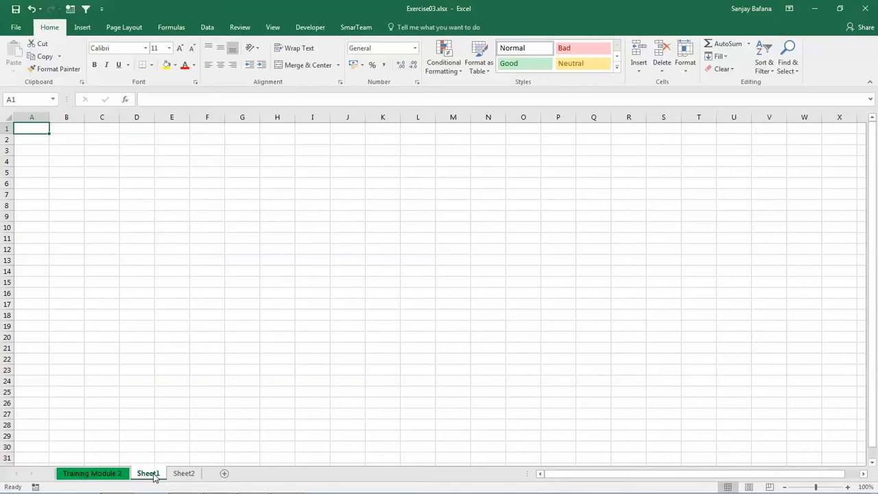
click(186, 475)
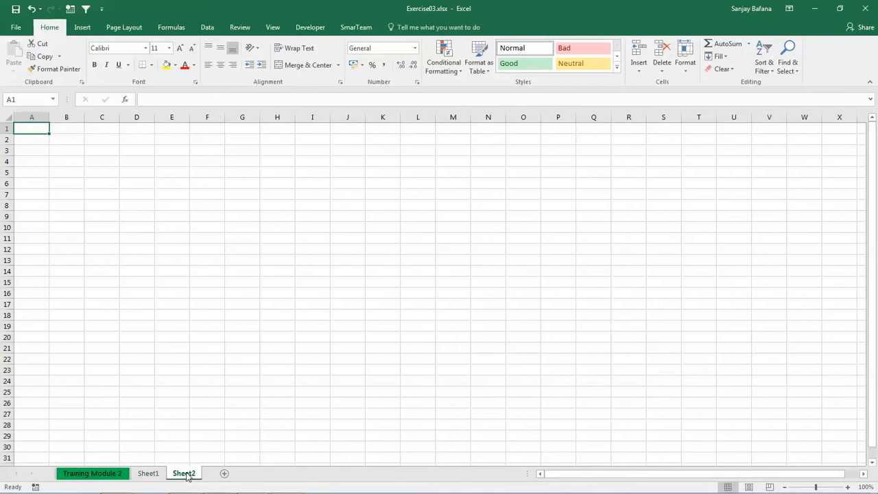
click(108, 475)
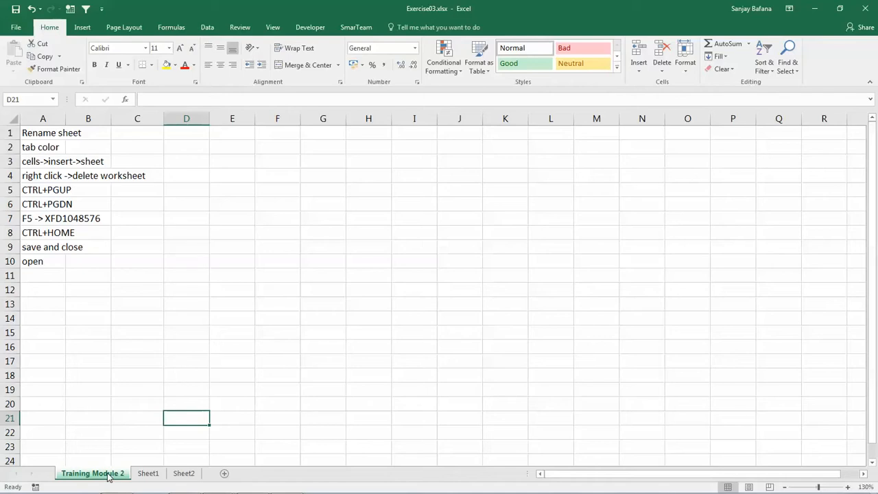
Step forward through the worksheets to Sheet2 and back to Training Module 2, twice
key(ctrl+Page_Down)
key(ctrl+Page_Down)
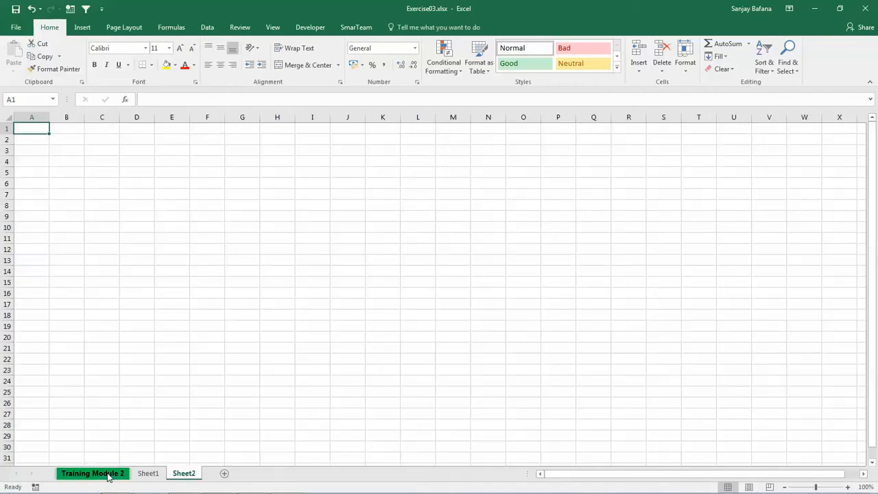
key(ctrl+Page_Up)
key(ctrl+Page_Up)
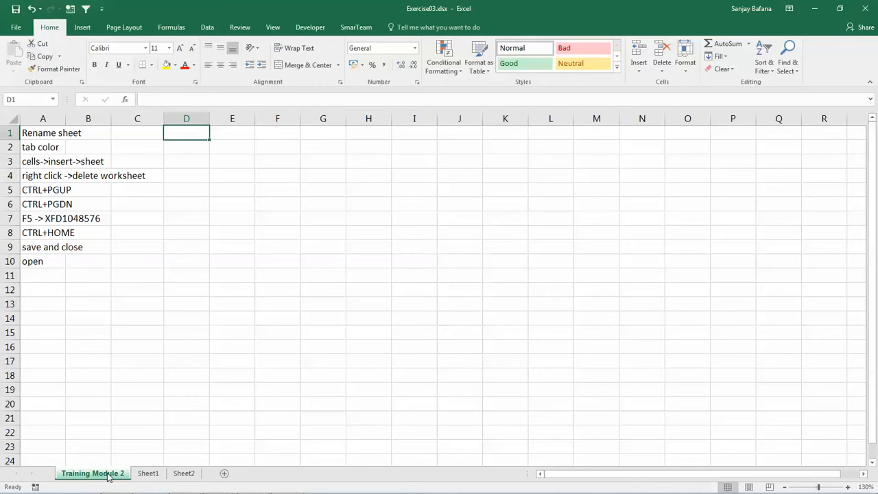
key(ctrl+Page_Down)
key(ctrl+Page_Down)
key(ctrl+Page_Up)
key(ctrl+Page_Up)
Select cell C13 on Training Module 2 and jump directly to cell I20 by its reference
click(136, 301)
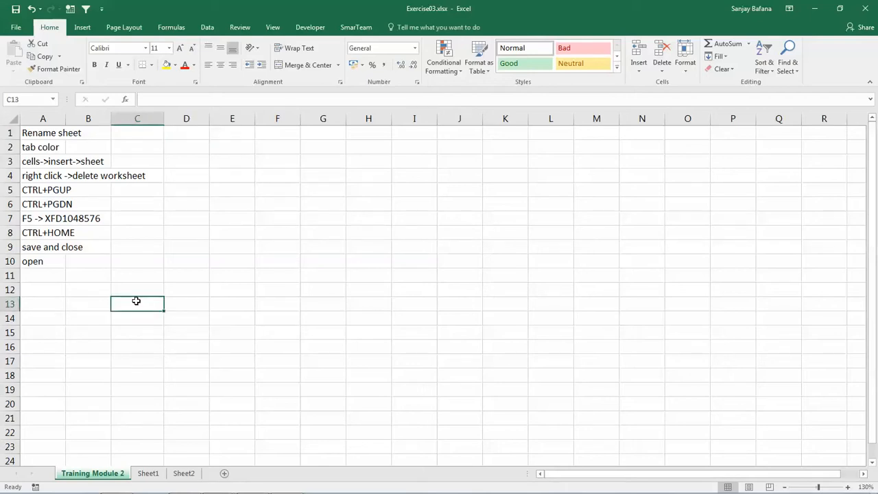
click(24, 98)
text(I20)
key(Return)
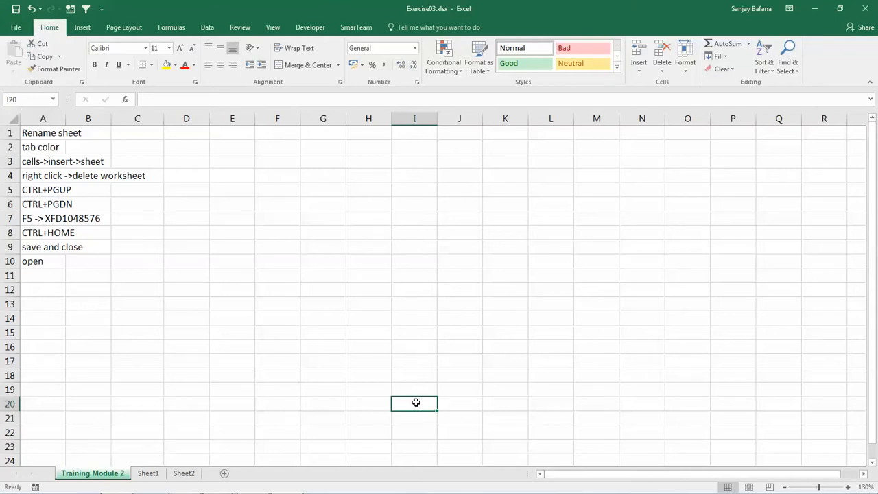
Select cell A11 and use Go To with the reference D6
drag(415, 402, 117, 318)
click(70, 279)
click(62, 272)
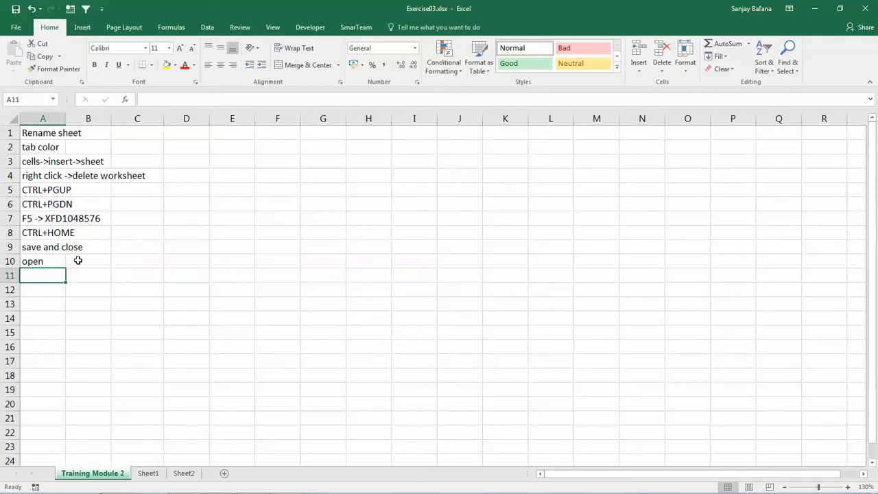
key(F5)
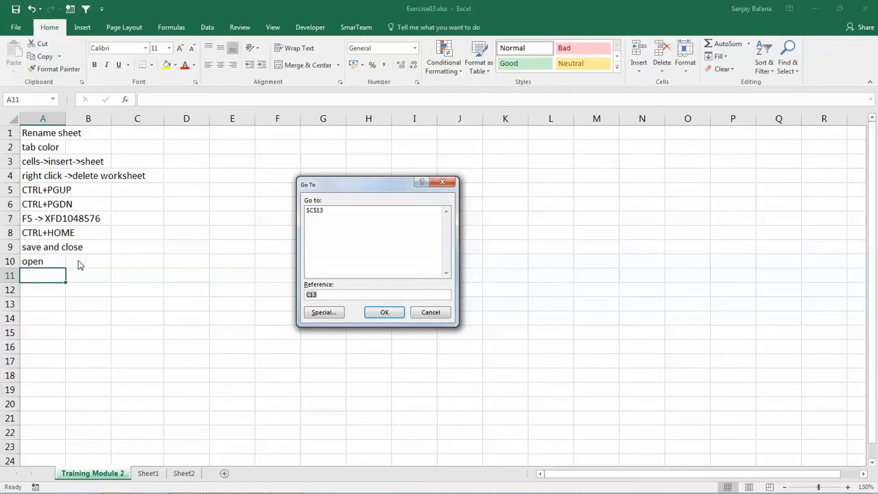
text(d6)
key(Return)
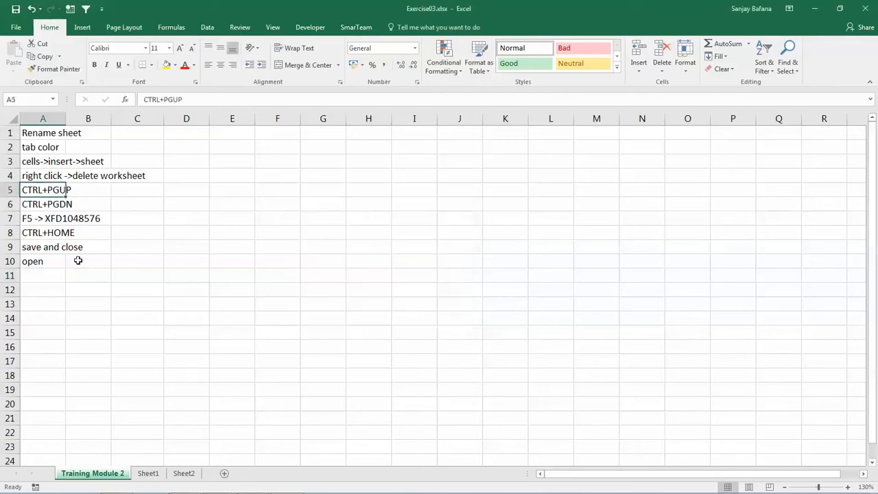
Use Go To to reach the worksheet's last cell, XFD1048576, and view the end of the rows
click(28, 220)
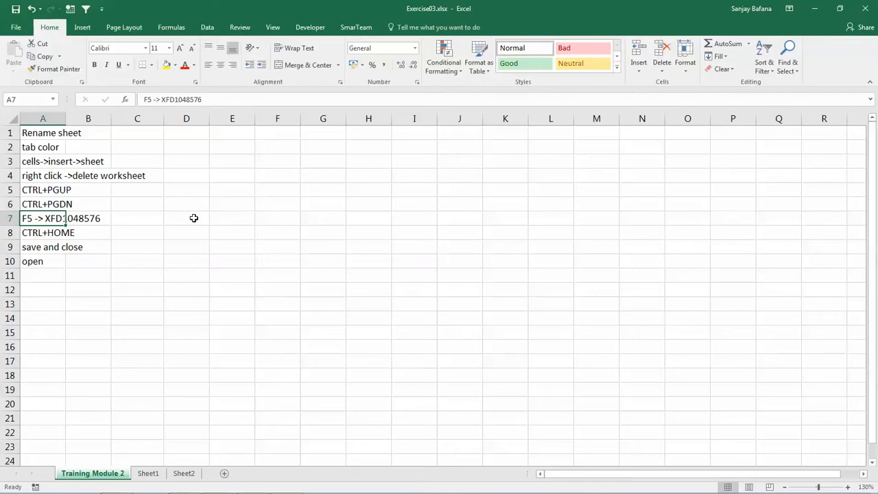
key(F5)
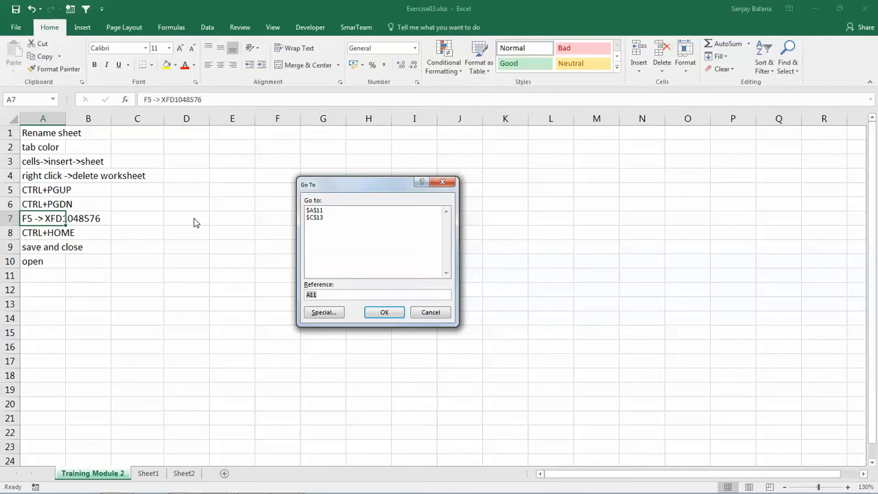
text(xfd1048576)
key(Return)
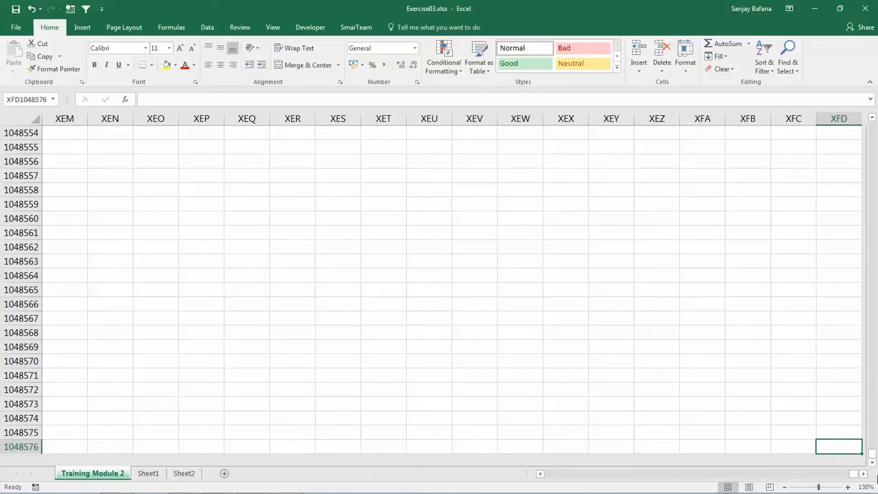
click(872, 462)
click(872, 462)
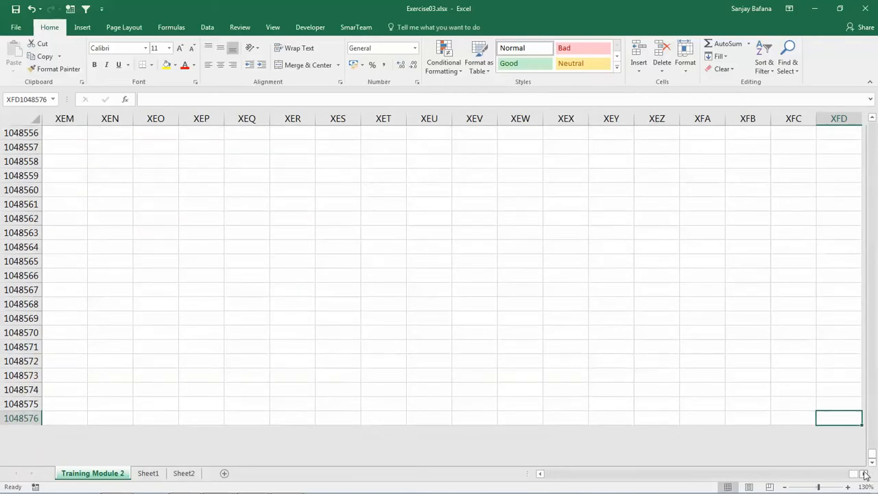
Enable the R1C1 reference style in the formula options so columns are labelled with numbers
click(864, 474)
click(864, 474)
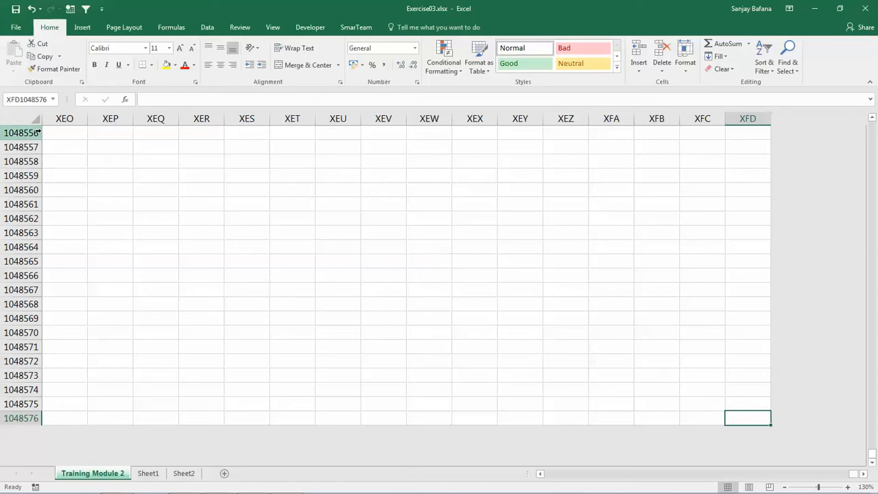
click(17, 28)
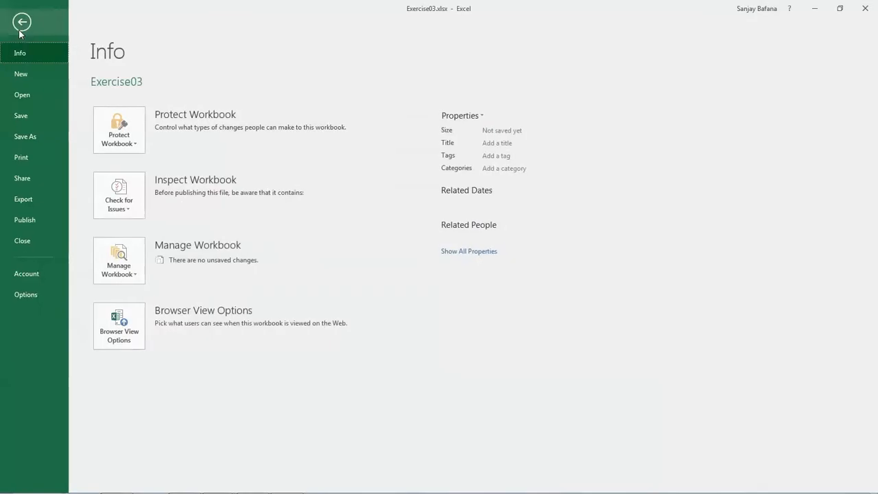
click(28, 293)
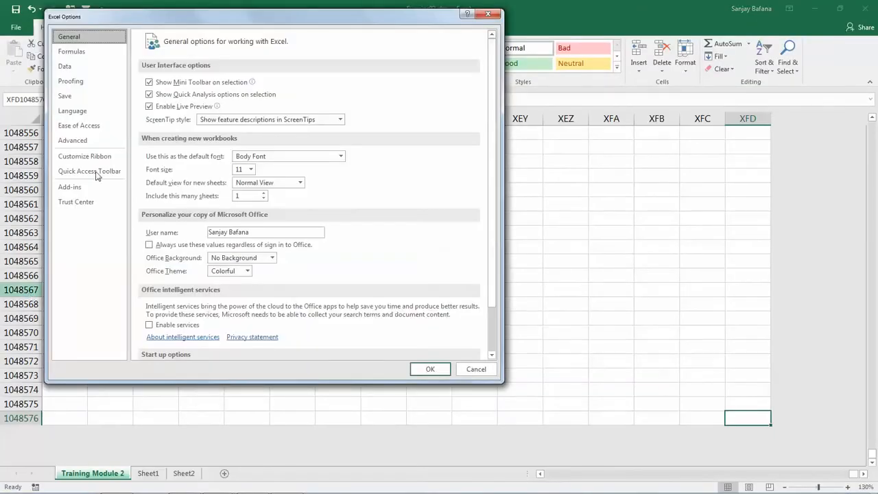
click(79, 53)
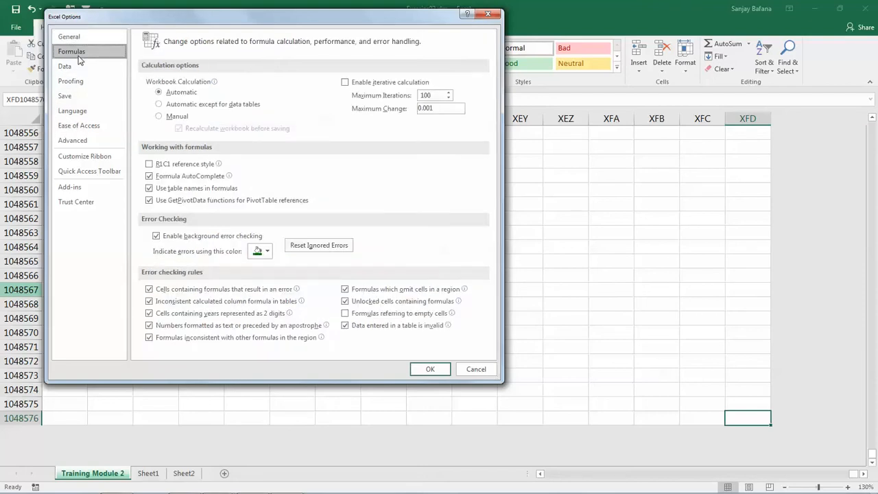
click(154, 167)
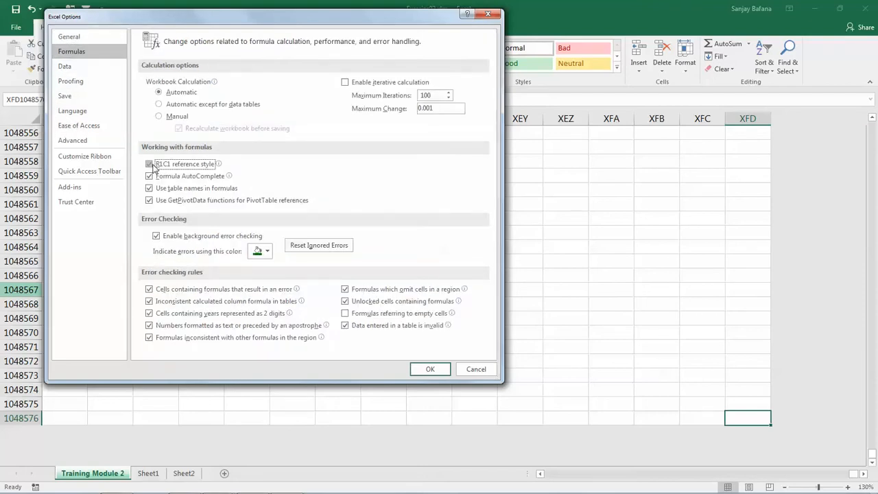
click(428, 368)
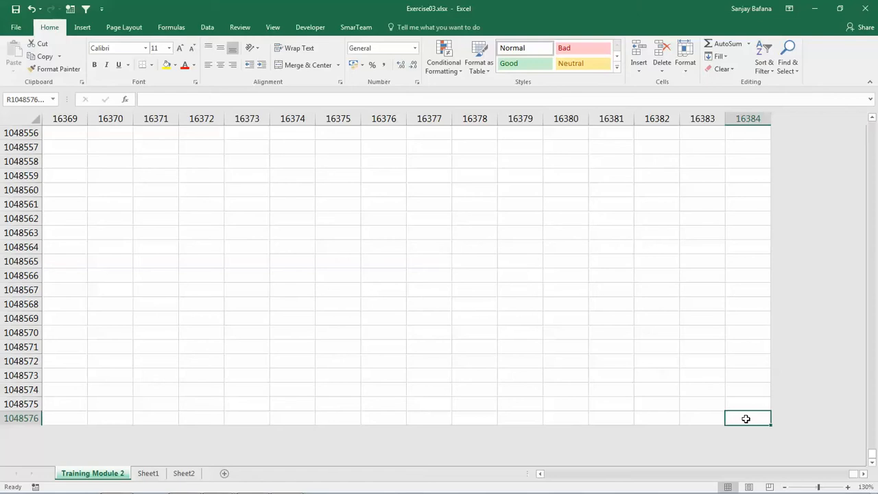
Return to the worksheet's first cell, then select the CTRL+HOME entry and move to the "save and close" entry in row 9
key(ctrl+Home)
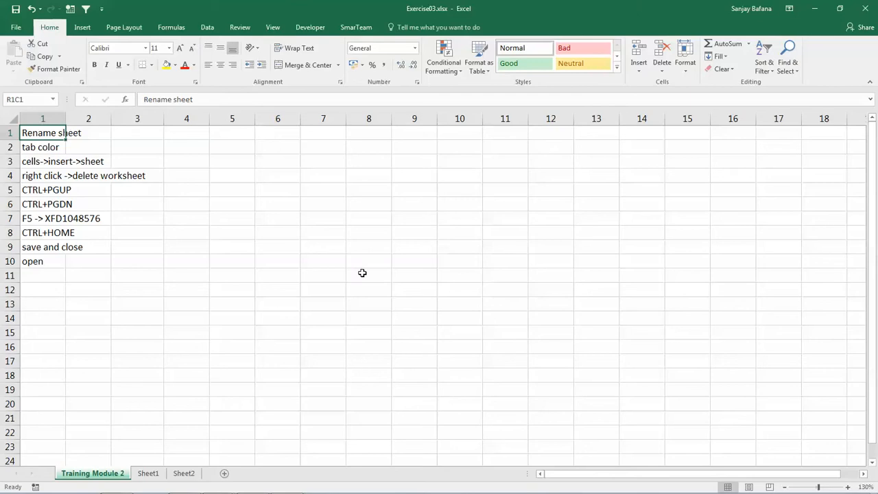
click(37, 234)
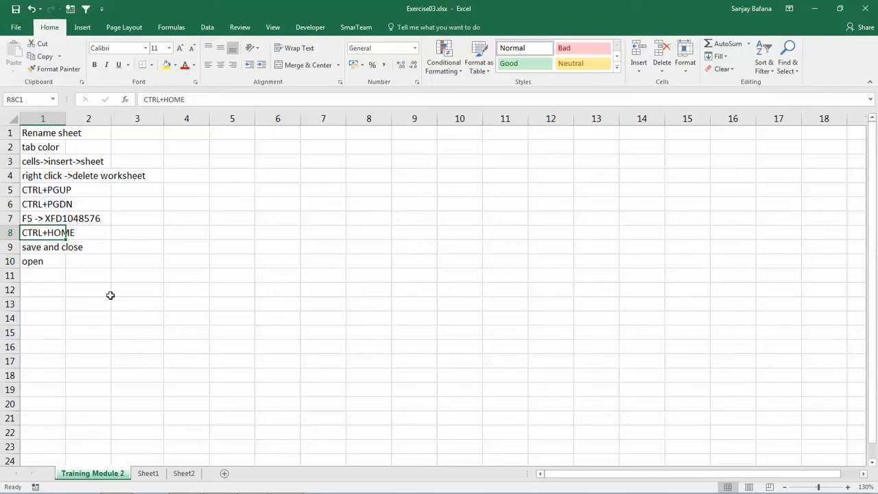
key(Down)
key(Down)
key(Up)
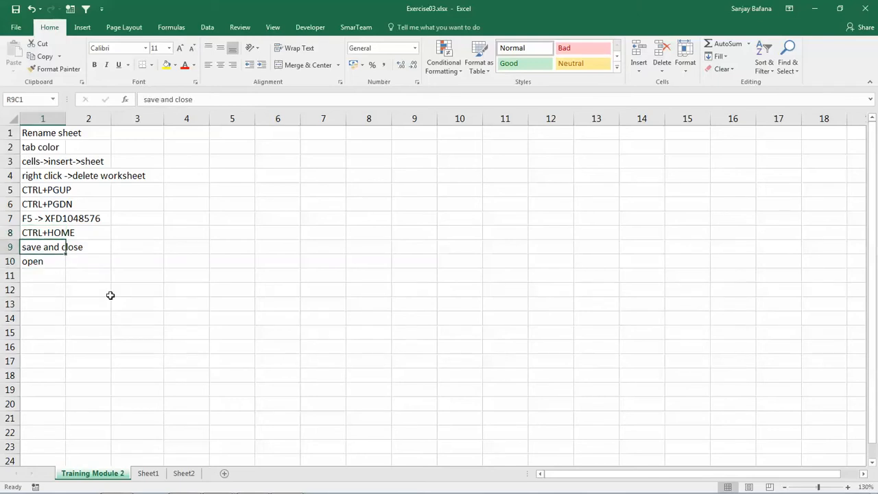
Start saving a copy of the workbook named Training Module 2, review the available file formats and keep Excel Workbook (*.xlsx)
click(16, 29)
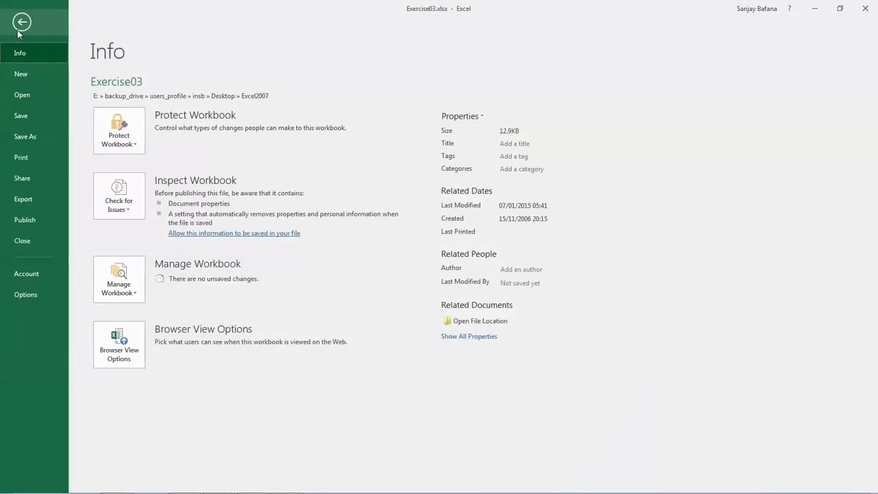
click(31, 138)
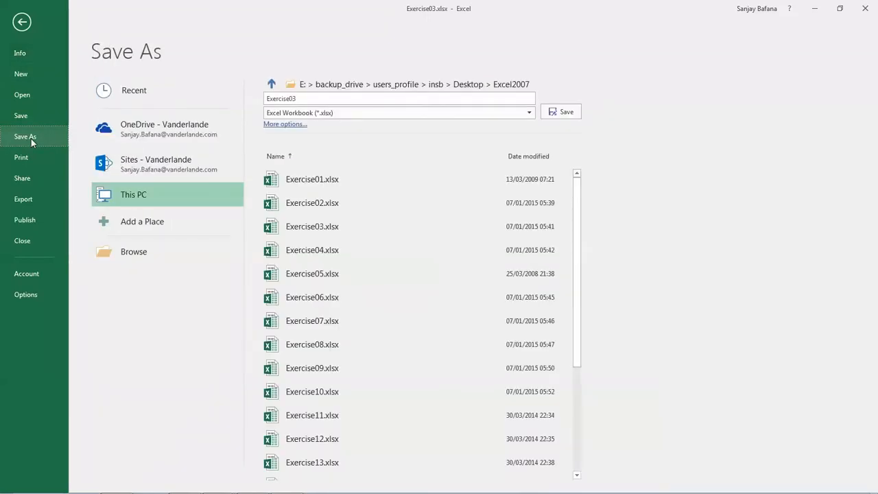
double_click(307, 102)
text(Training)
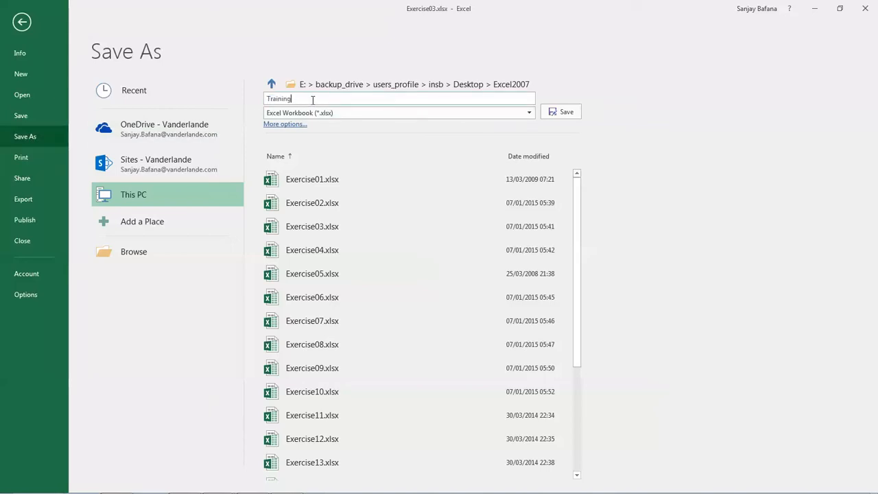
text( Module 2)
click(529, 114)
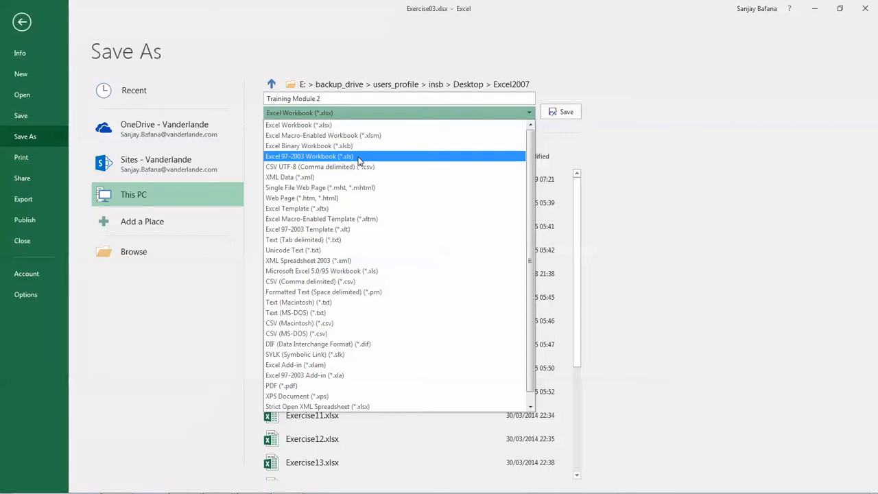
click(335, 114)
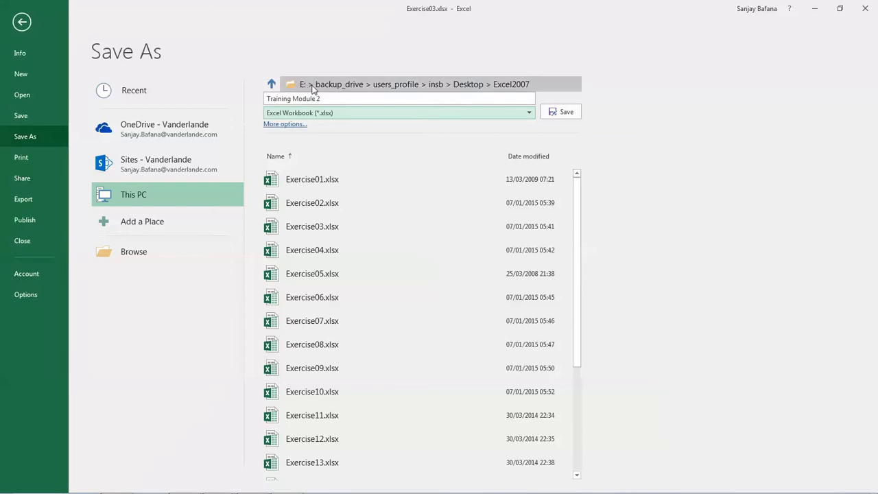
Browse through Users on the Data (D:) drive to the My Documents folder and save Training Module 2.xlsx there
click(135, 258)
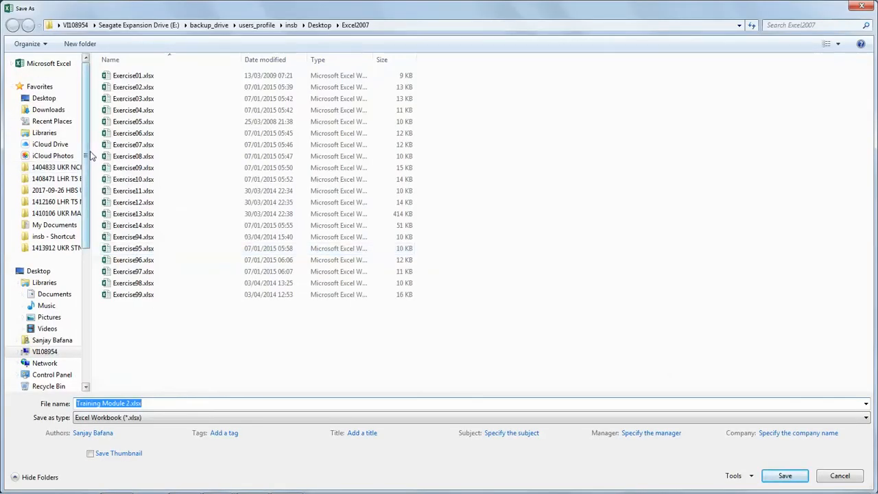
drag(86, 156, 86, 219)
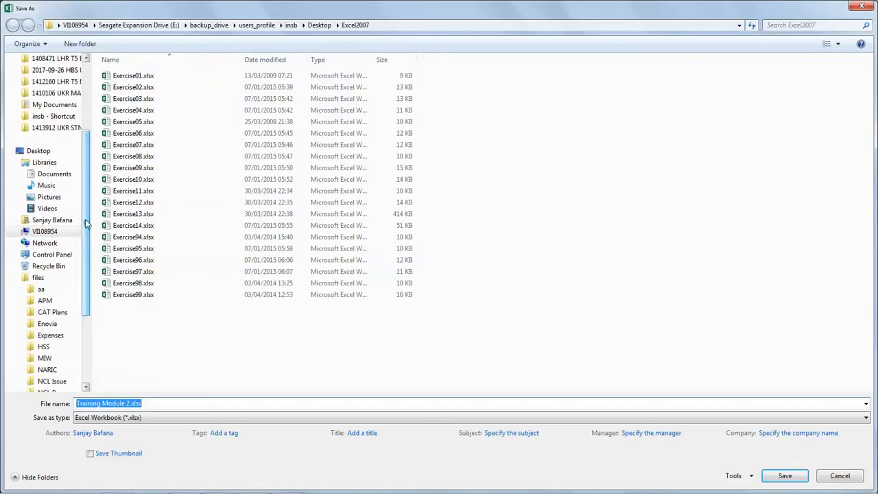
click(48, 234)
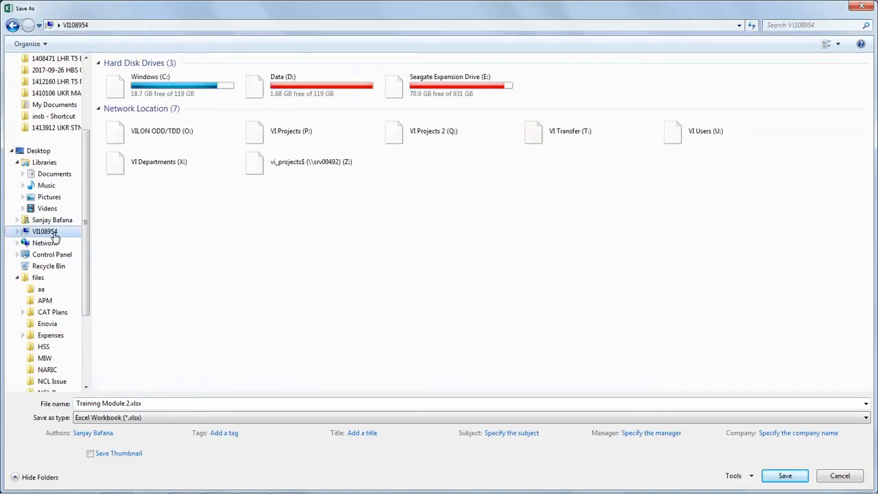
click(302, 95)
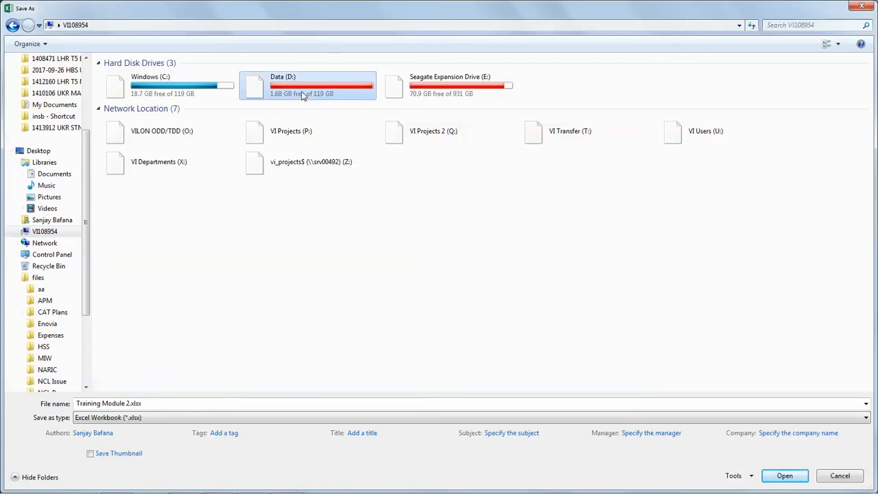
double_click(303, 96)
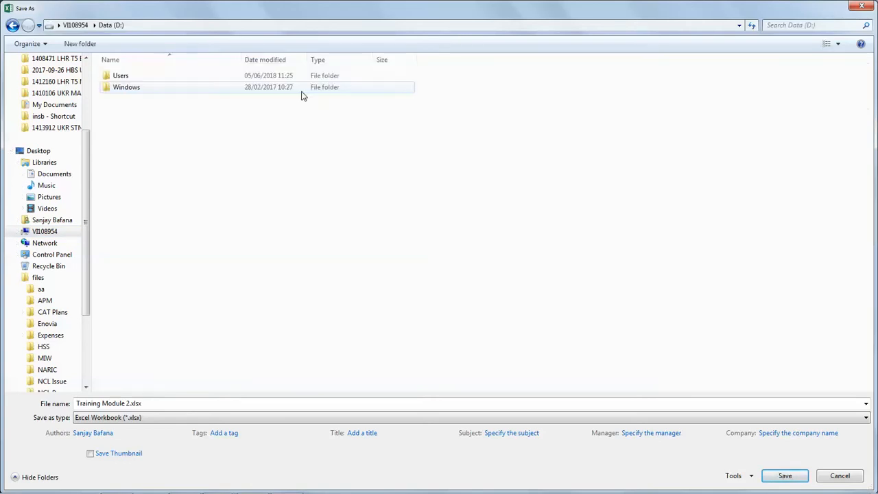
click(140, 79)
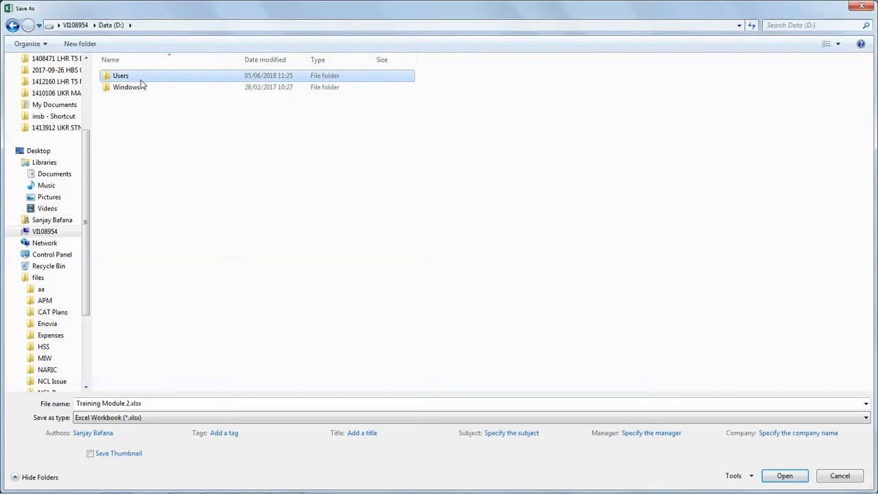
double_click(135, 80)
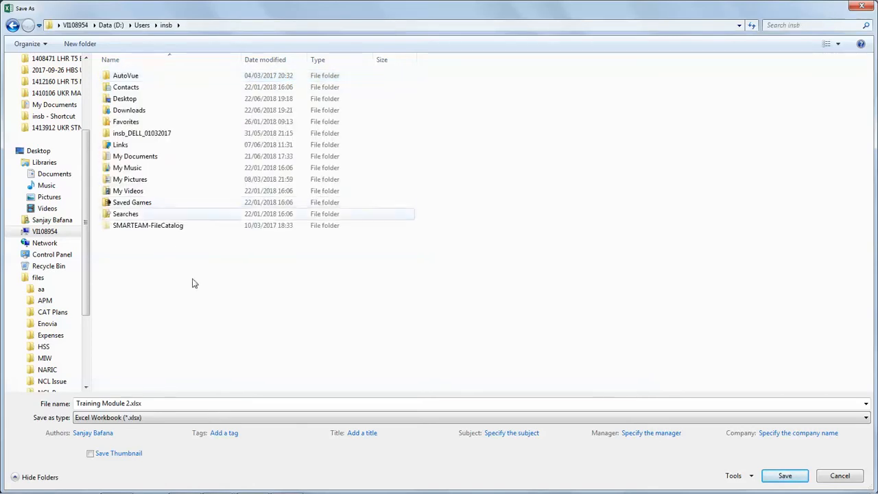
click(139, 160)
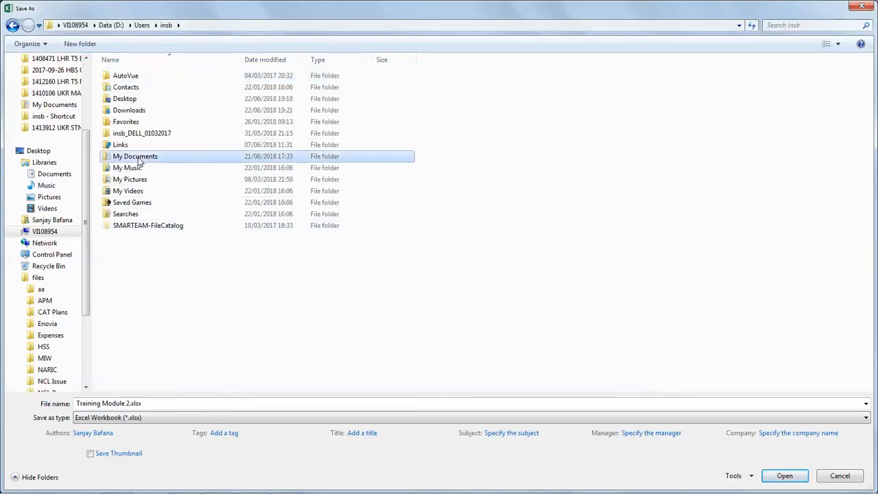
double_click(138, 158)
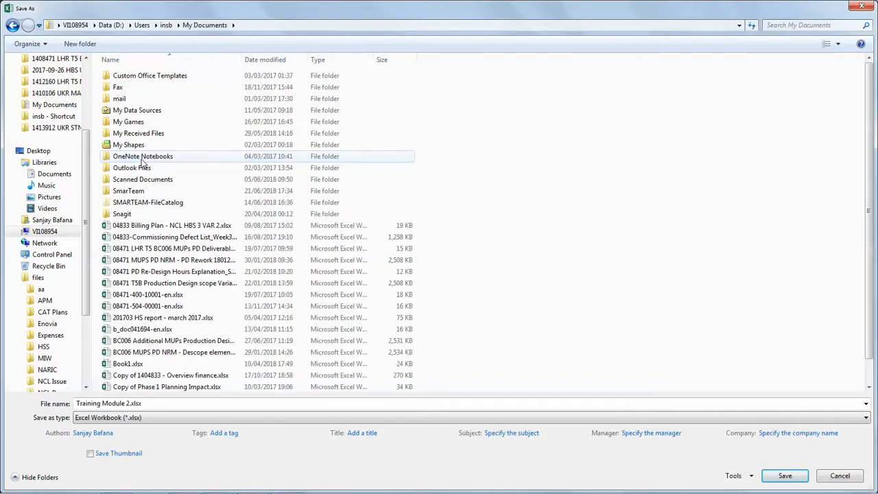
click(786, 476)
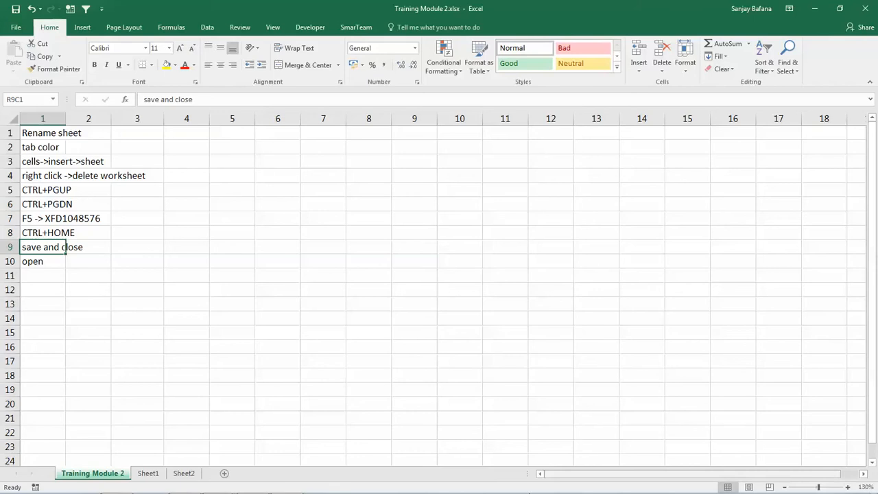
Close the Training Module 2.xlsx workbook while leaving the program open
mouse_move(687, 491)
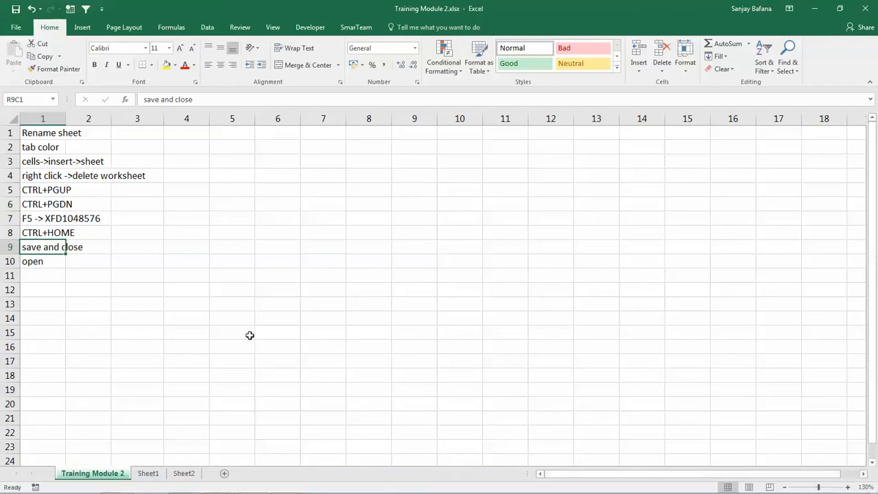
click(20, 32)
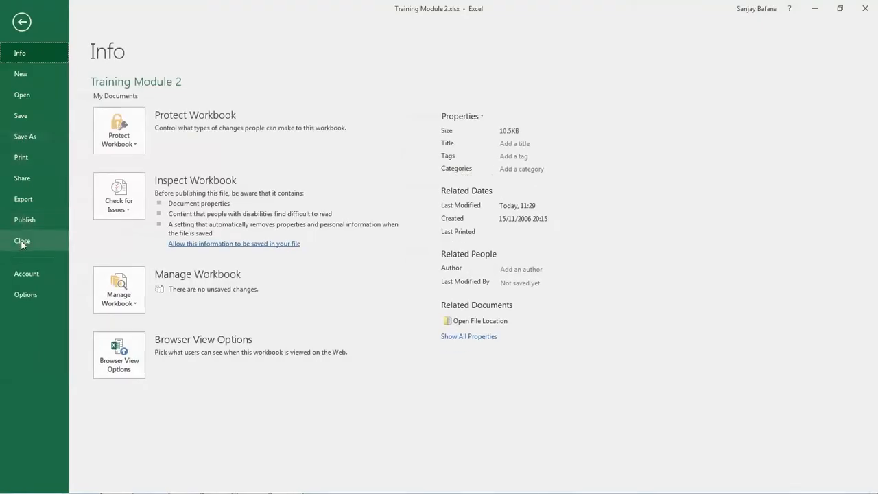
click(20, 240)
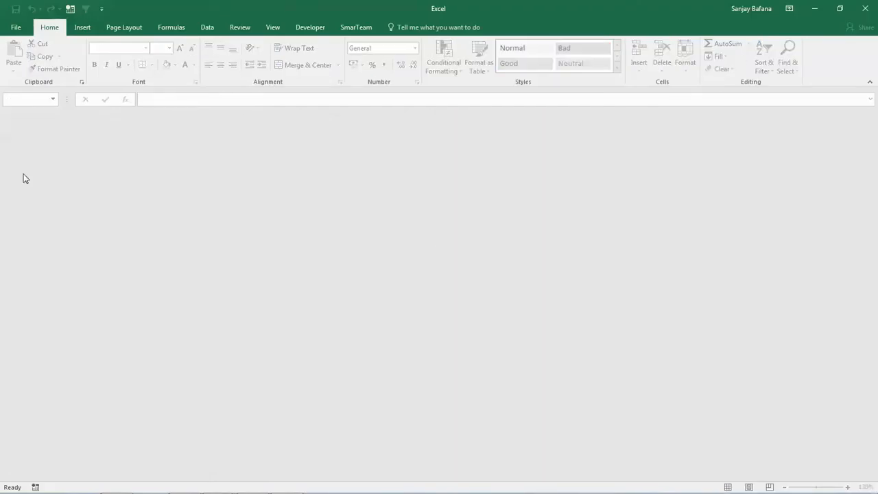
Reopen Training Module 2.xlsx by browsing the Documents library, and select the empty cell R12C4
click(16, 27)
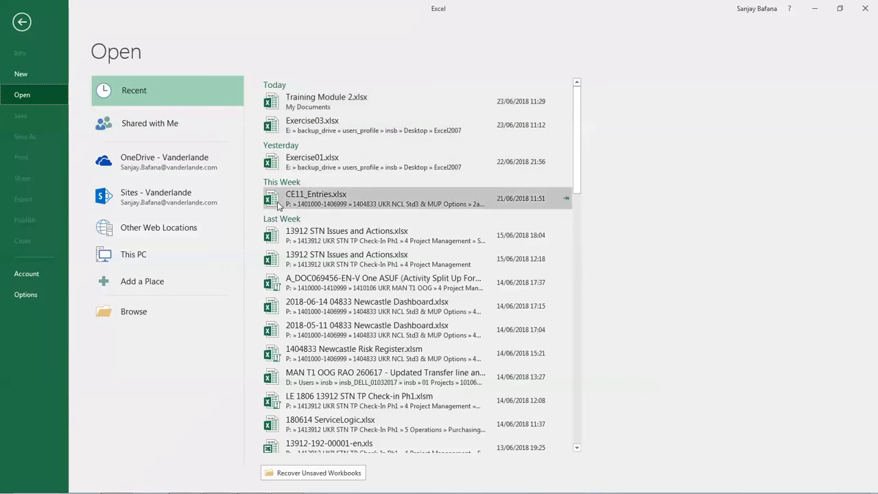
click(140, 313)
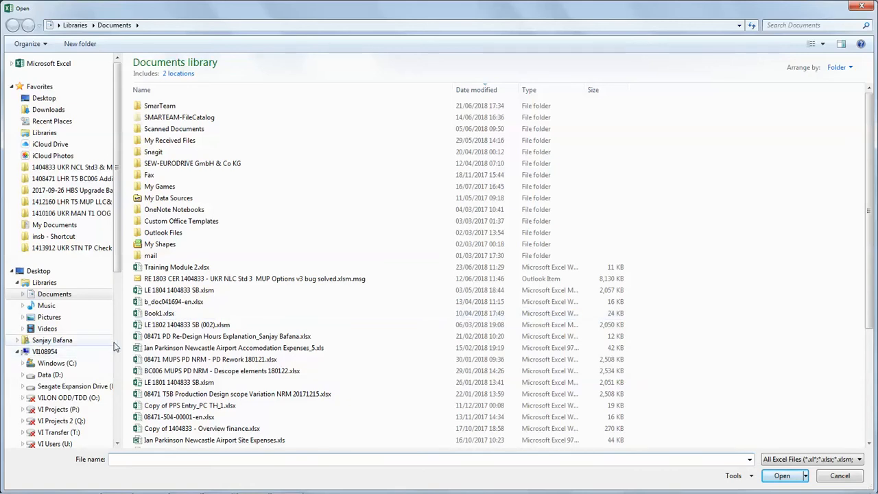
click(178, 269)
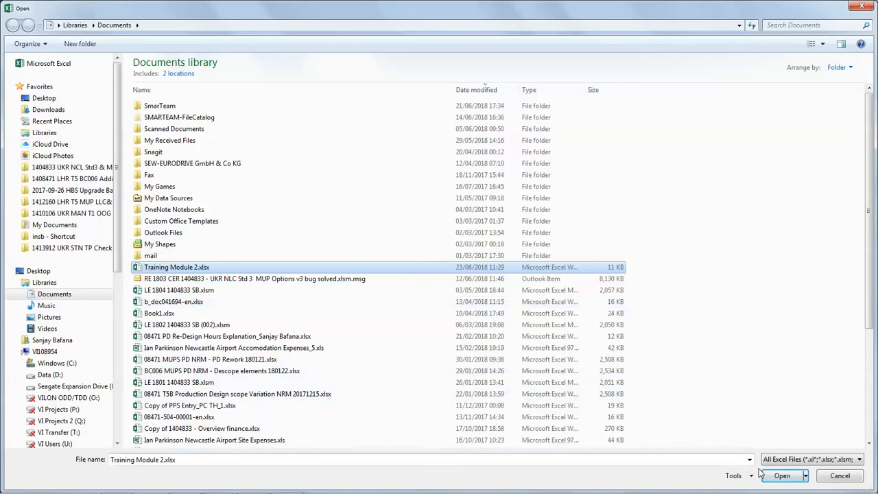
click(783, 476)
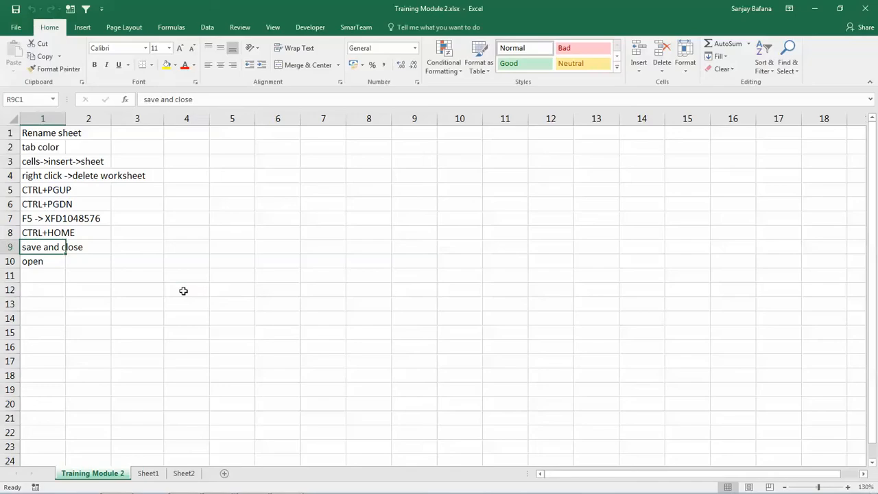
click(182, 290)
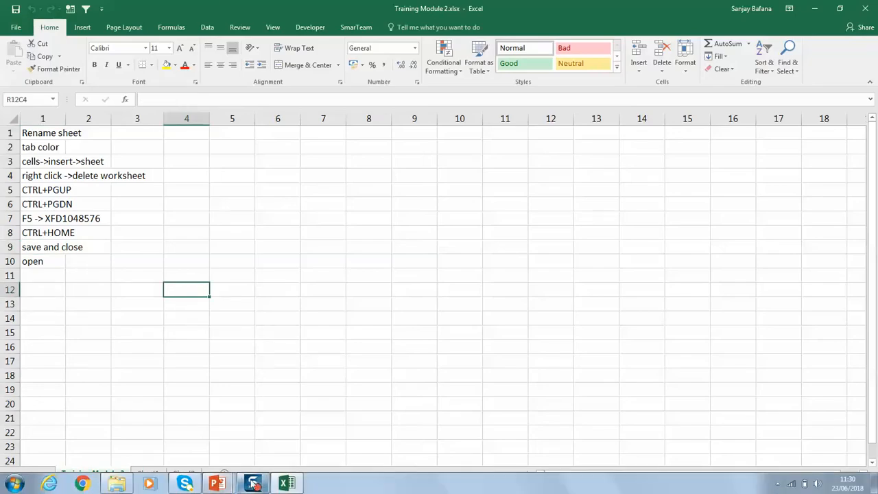
In Exercise02.xlsx, select cell B10, then the Product ID header in A1, and move across to the Quantity header in C1
mouse_move(256, 484)
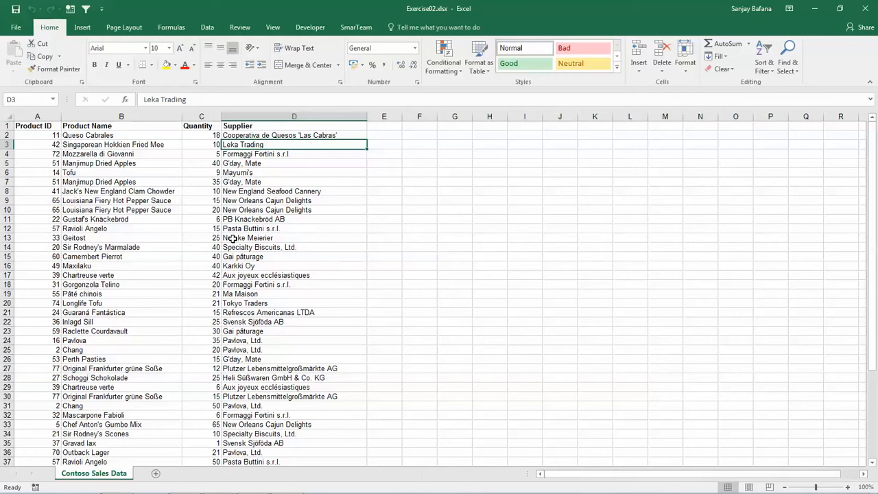
click(110, 210)
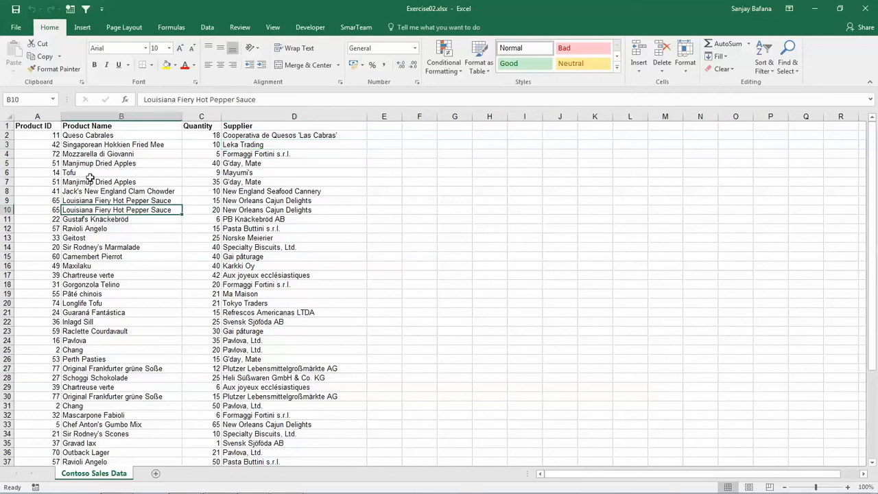
click(31, 127)
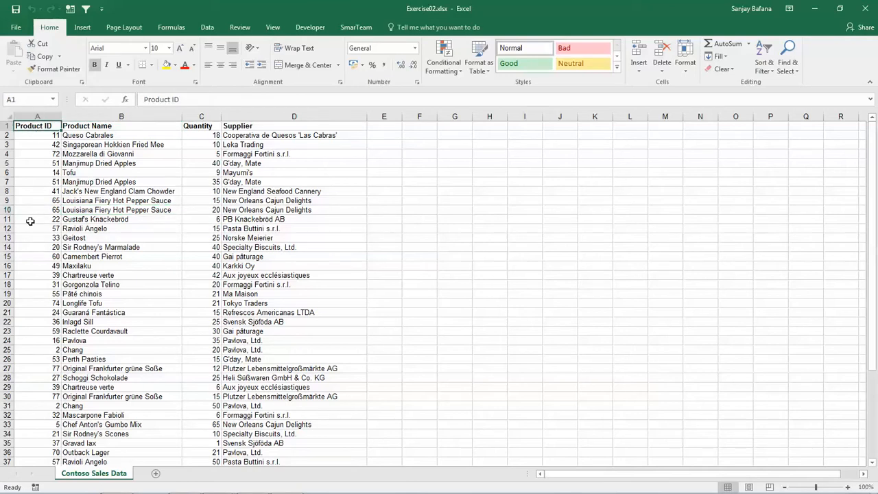
key(Right)
key(Right)
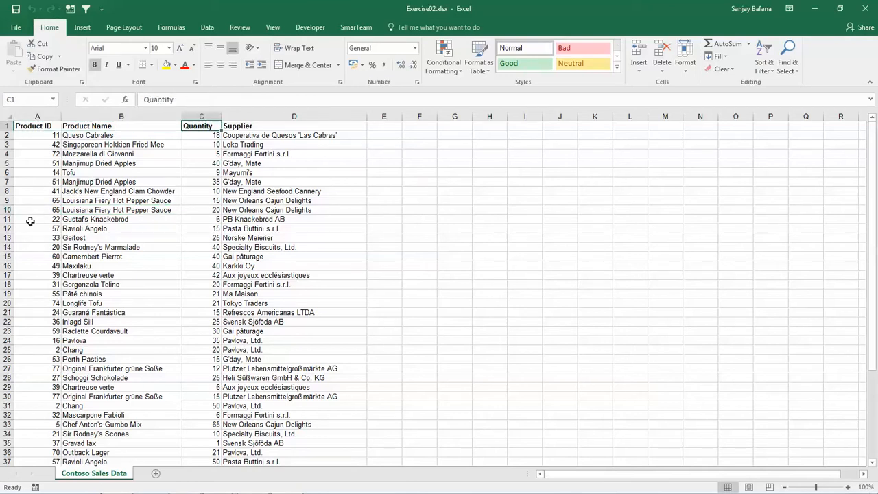
Move across the header row to Supplier, and back to the Product ID header in A1
key(Right)
key(Left)
key(Left)
key(Left)
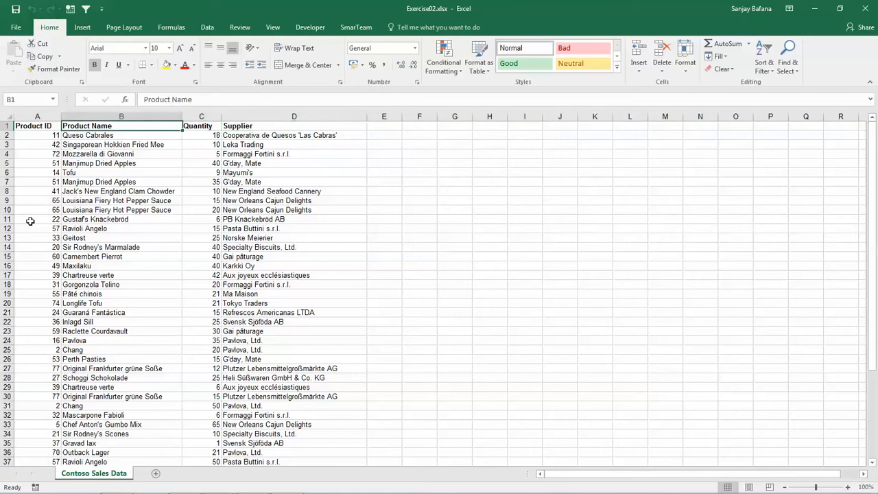
Walk up and down the Product ID values in column A to examine the ID of each record
key(Down)
key(Down)
key(Down)
key(Down)
key(Down)
key(Up)
key(Up)
key(Up)
key(Up)
key(Down)
key(Down)
key(Down)
key(Down)
key(Down)
key(Up)
key(Up)
key(Up)
key(Up)
key(Up)
Move to cell B2 and step through the first product names in column B
key(Right)
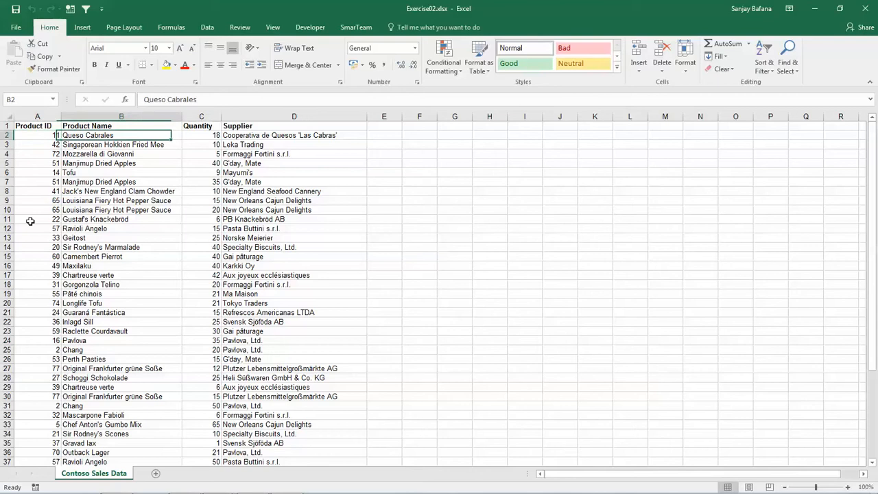
key(Down)
key(Down)
key(Down)
key(Down)
key(Down)
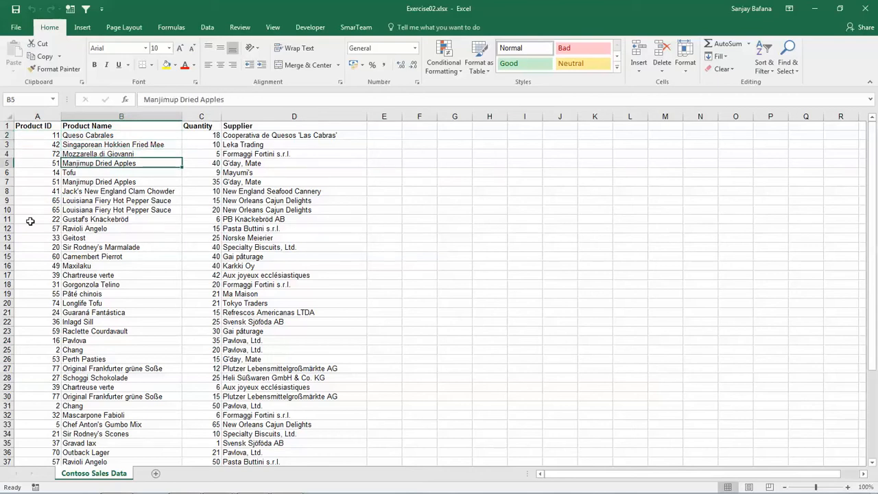
key(Up)
Move into column C and step up and down the Quantity values to examine the amounts per record
key(Right)
key(Up)
key(Up)
key(Up)
key(Up)
key(Down)
key(Down)
key(Down)
key(Down)
key(Down)
key(Down)
key(Down)
key(Down)
key(Down)
key(Down)
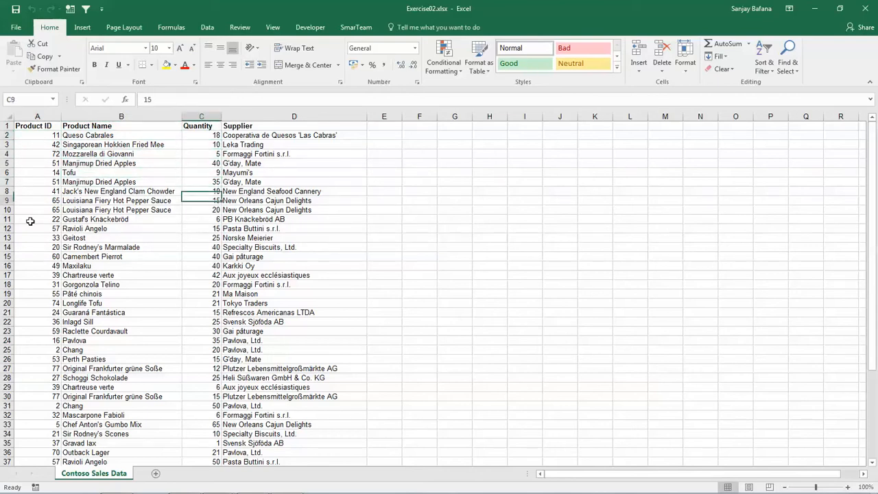
key(Down)
key(Down)
key(Up)
key(Up)
key(Up)
key(Up)
Move into column D and step through the Supplier entries near Mayumi's
key(Up)
key(Up)
key(Up)
key(Up)
key(Right)
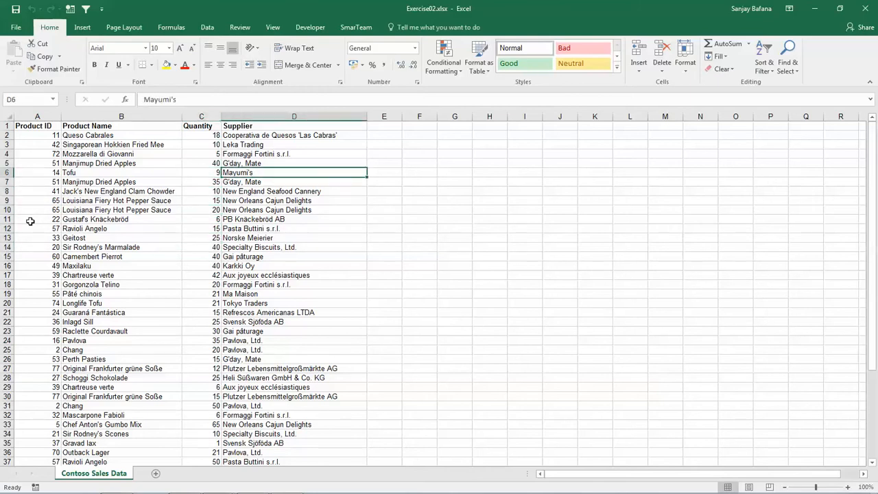
key(Up)
Return to column A and read across the first record in row 2 as far as its supplier in D2
key(Up)
key(Down)
key(Down)
key(Down)
key(Left)
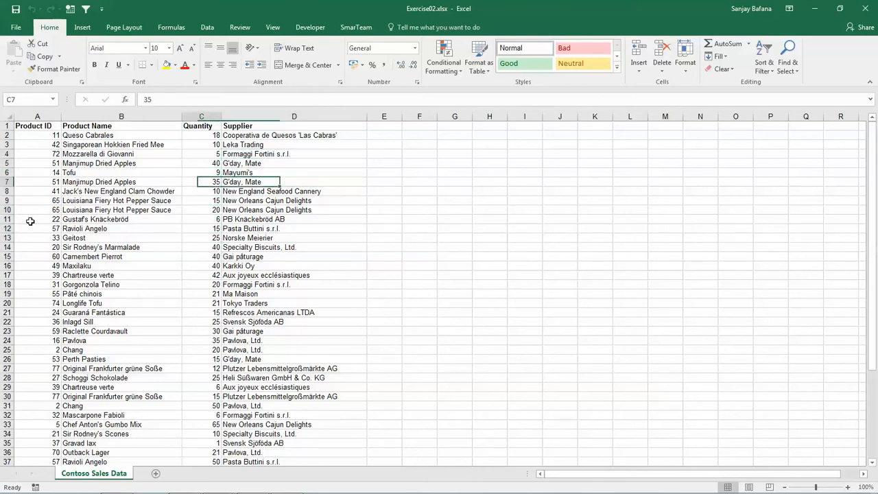
key(Left)
key(Left)
key(Up)
key(Up)
key(Up)
key(Up)
key(Up)
key(Right)
key(Right)
key(Right)
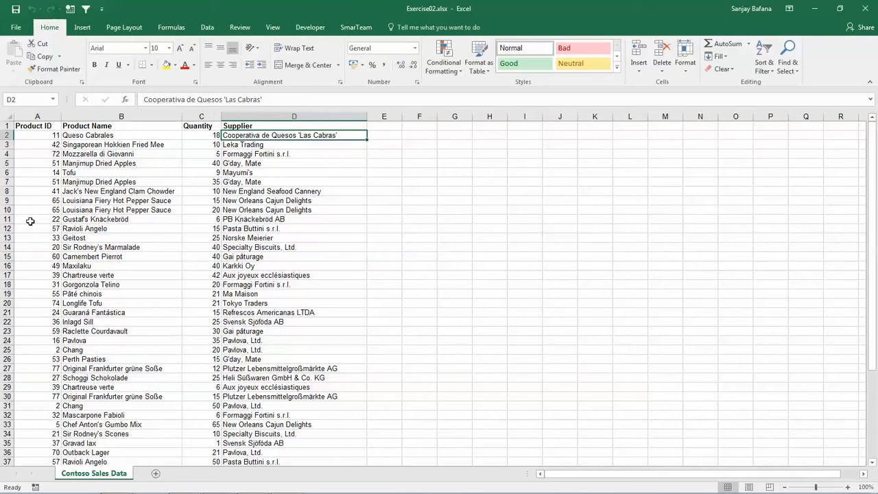
Insert a new sheet column before the Supplier column, with cell D4 selected
click(282, 180)
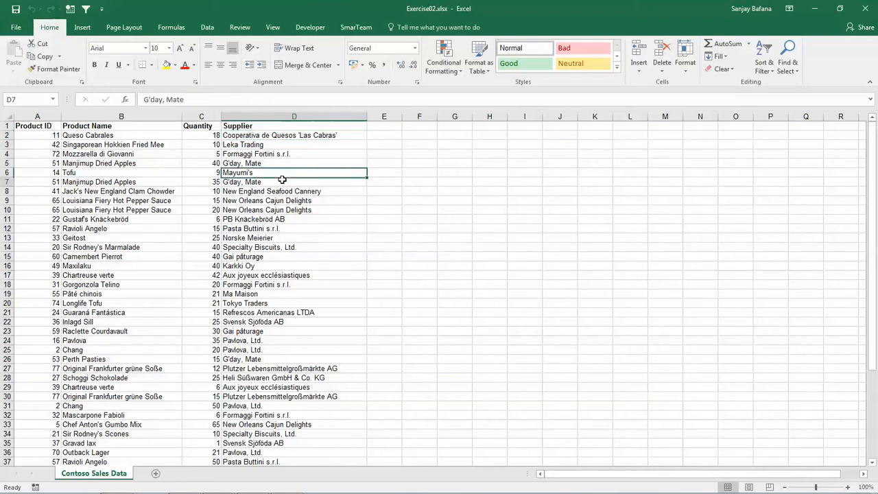
click(281, 153)
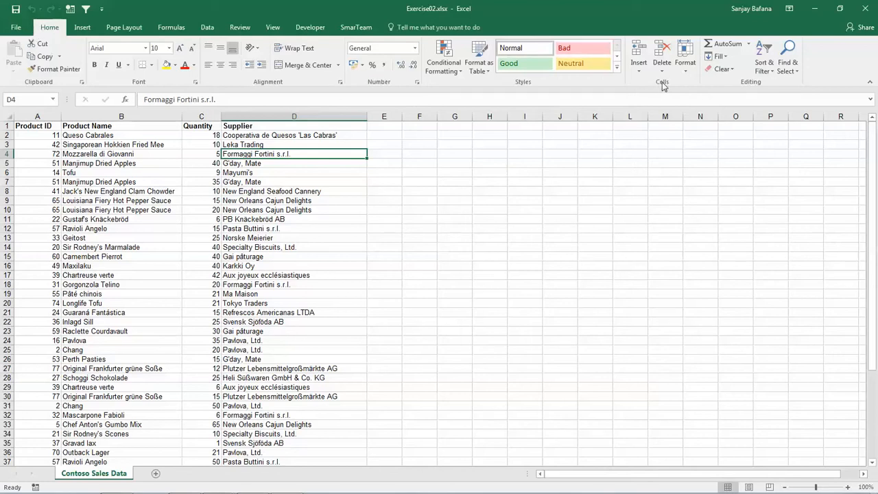
click(639, 69)
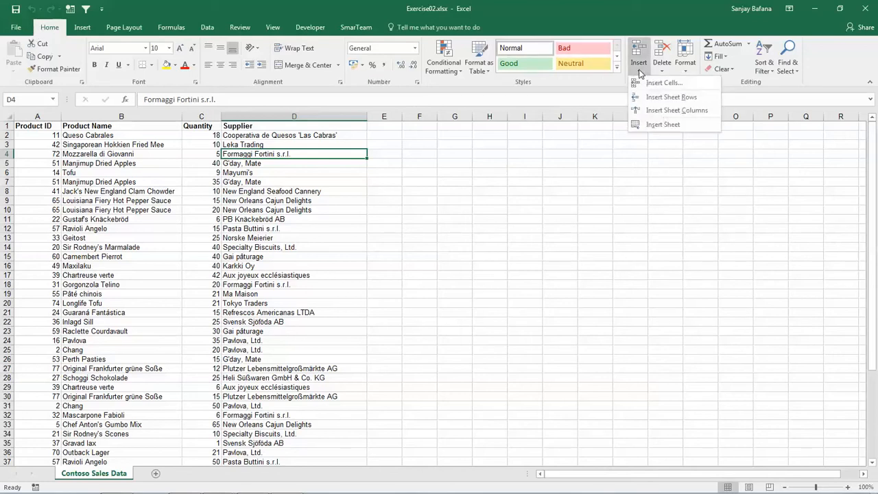
click(693, 111)
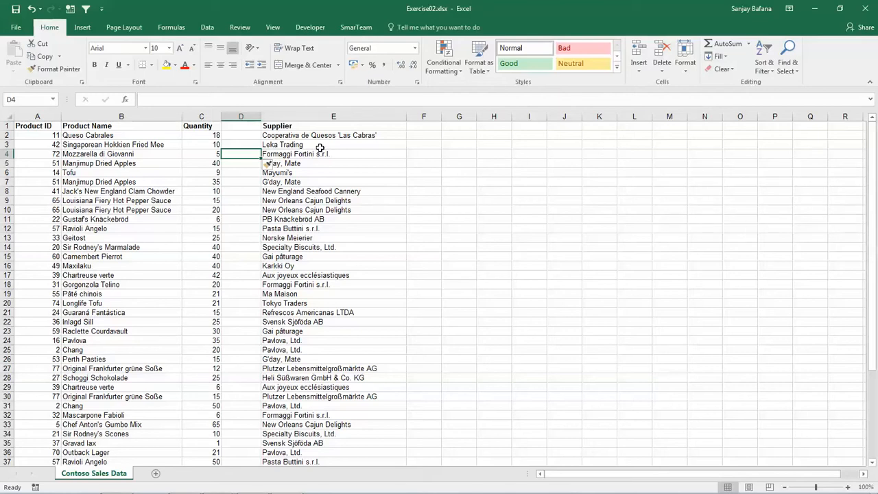
Enter the header Category in D1 and the value Dairy Product in D2
click(245, 128)
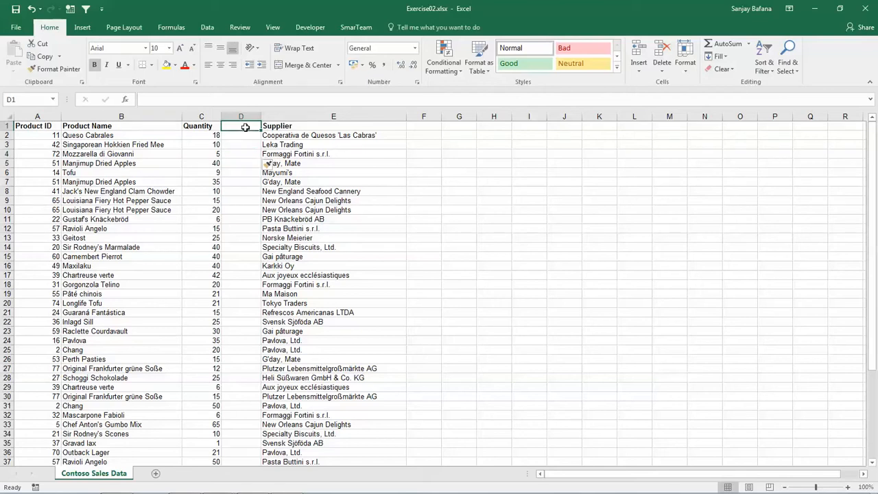
text(C)
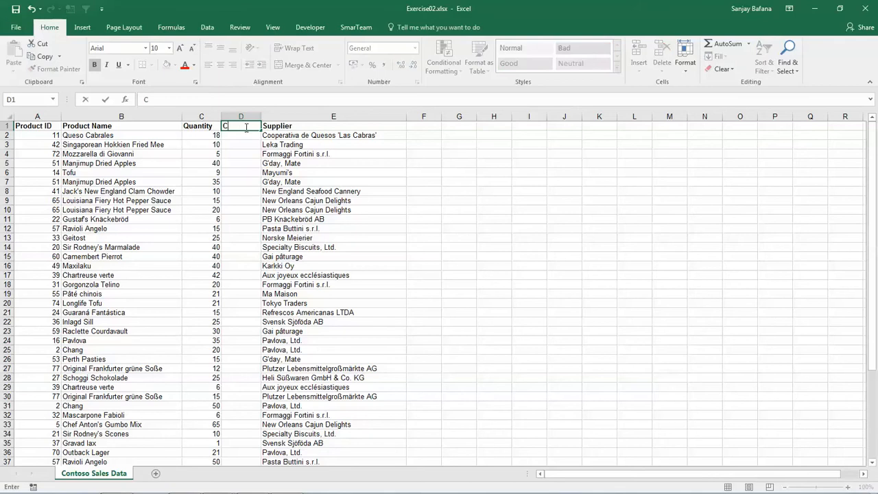
text(ategory)
key(Return)
text(Dairy Product)
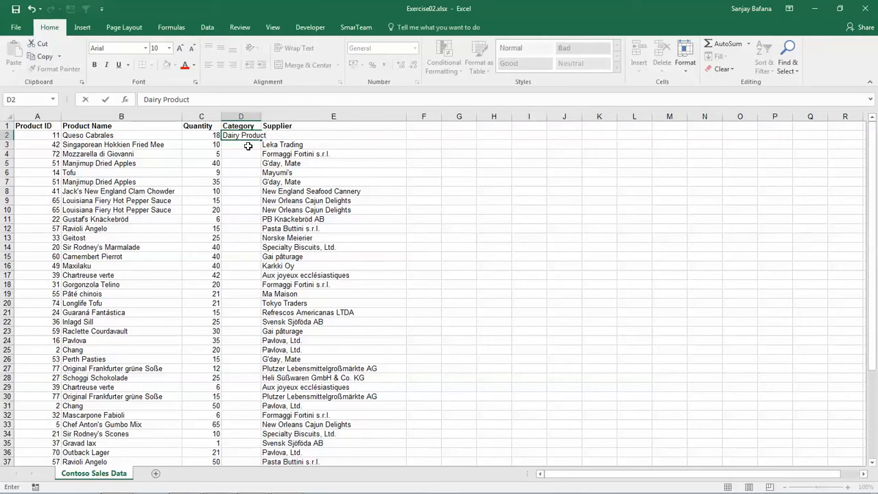
key(Return)
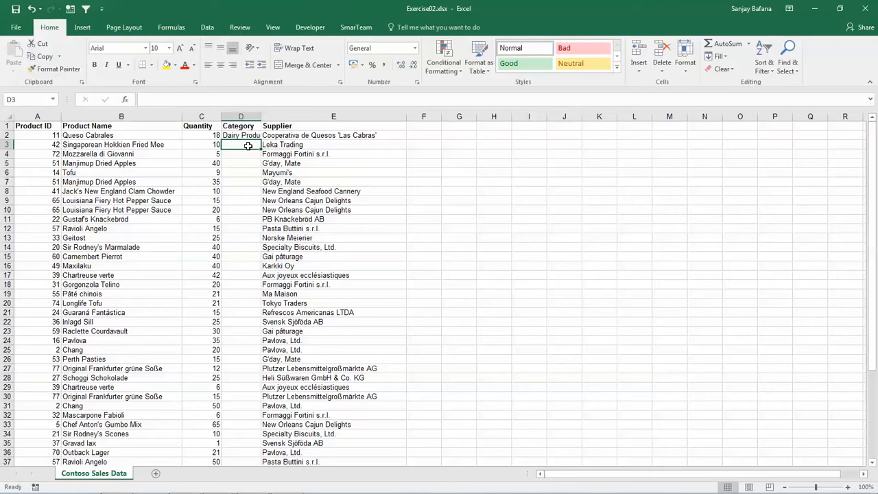
Enter Grains/Cereals in D3 and widen column D to fit its contents, leaving D3 selected
text(Grain)
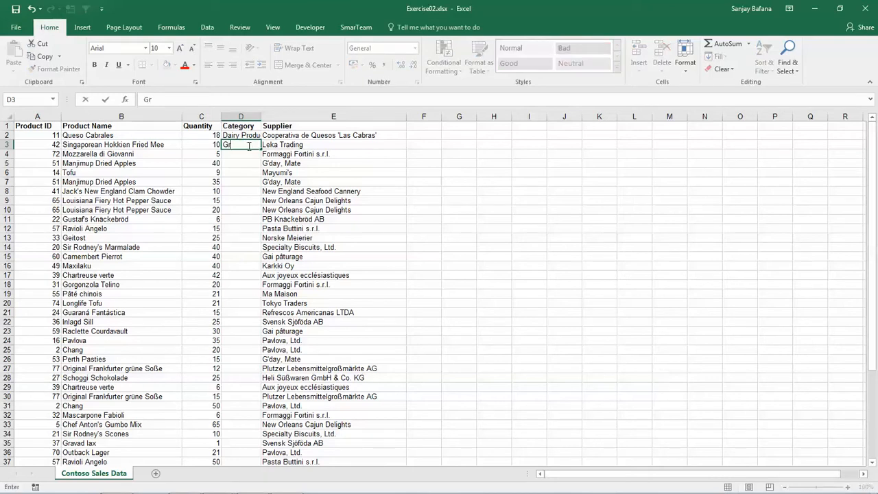
text(s)
text(/)
text(Cereals)
key(Return)
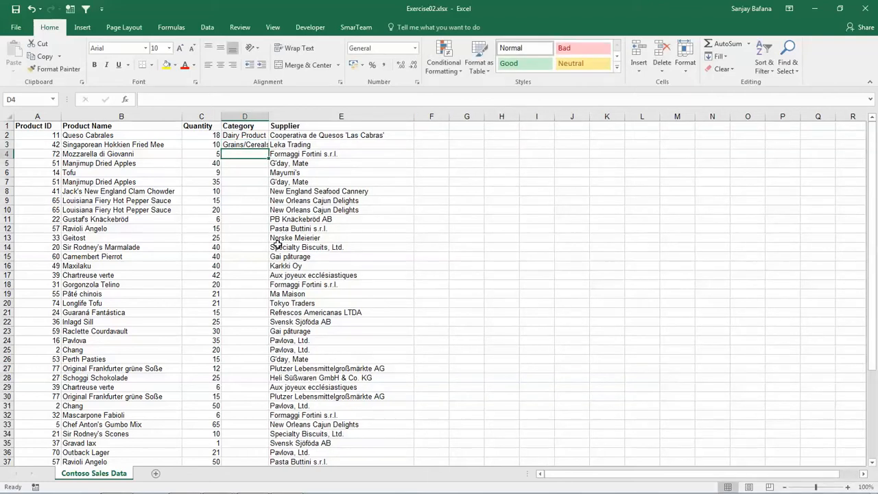
double_click(267, 117)
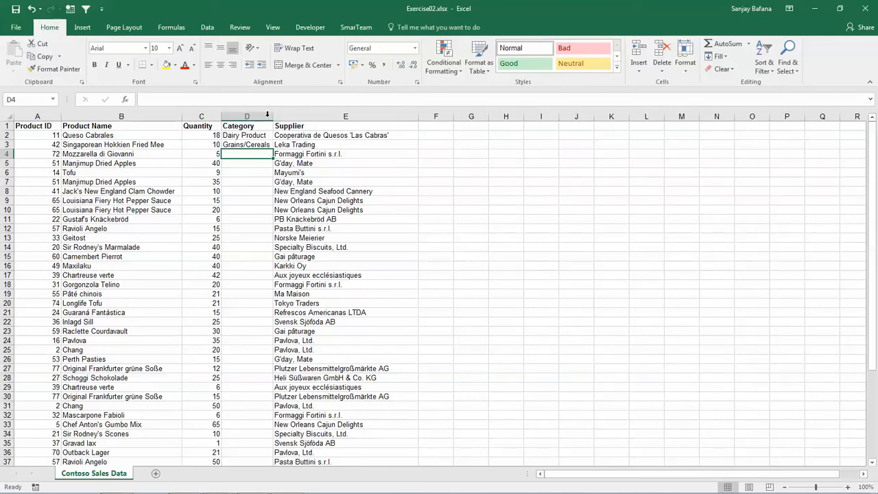
click(254, 144)
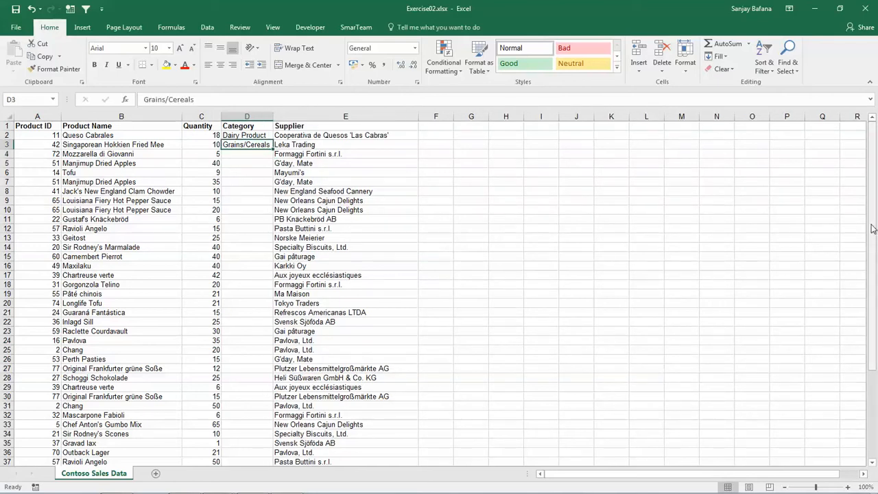
Start a formula with =s in the empty cell C51 below the last Quantity value
drag(873, 228, 866, 365)
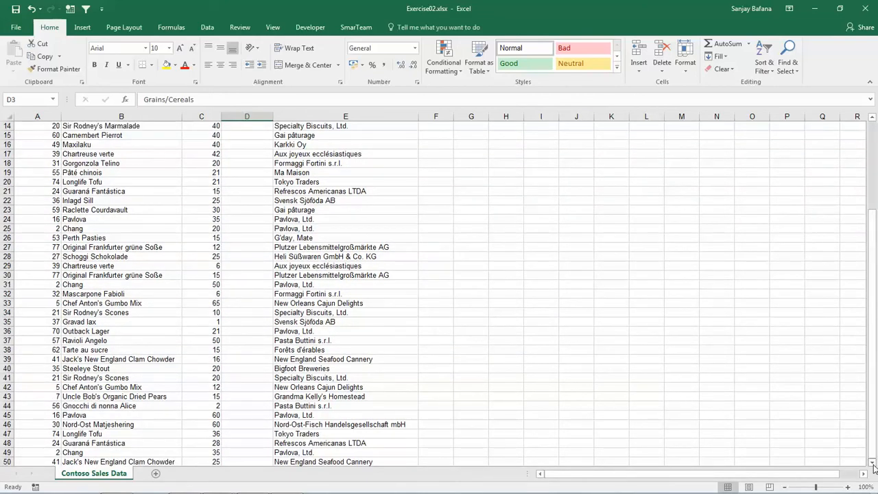
click(873, 463)
scroll(875, 468, down, 2)
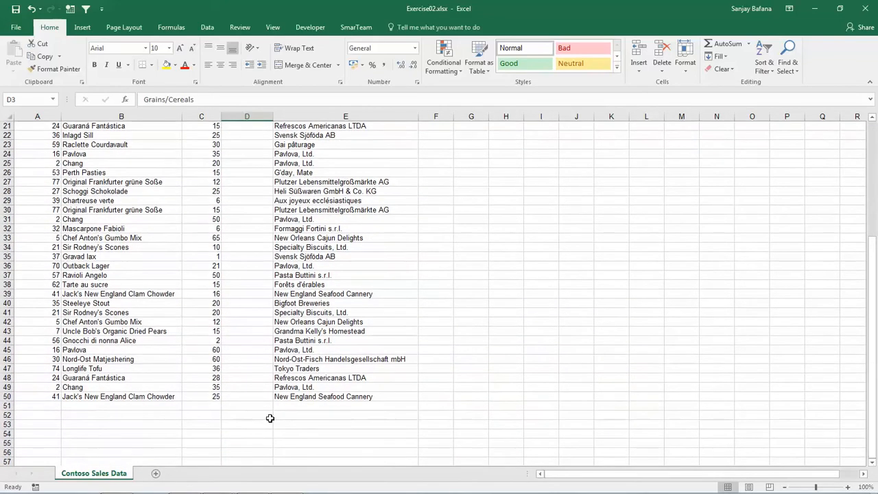
click(210, 406)
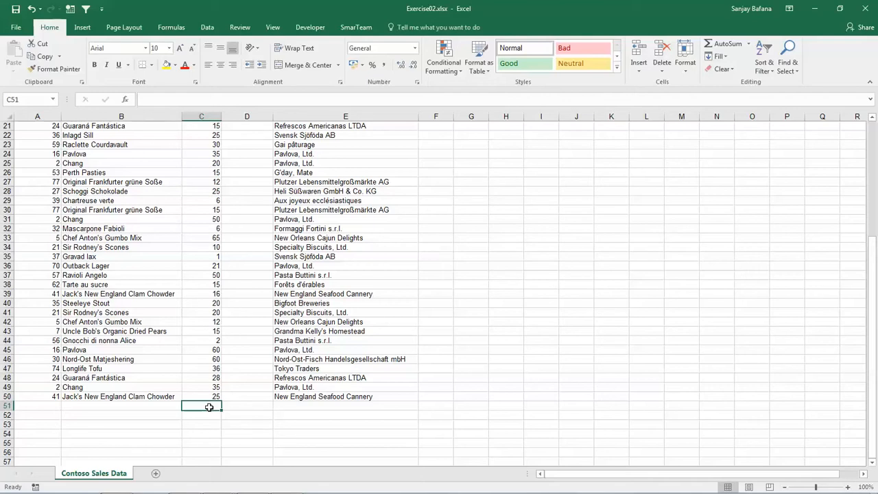
text(=)
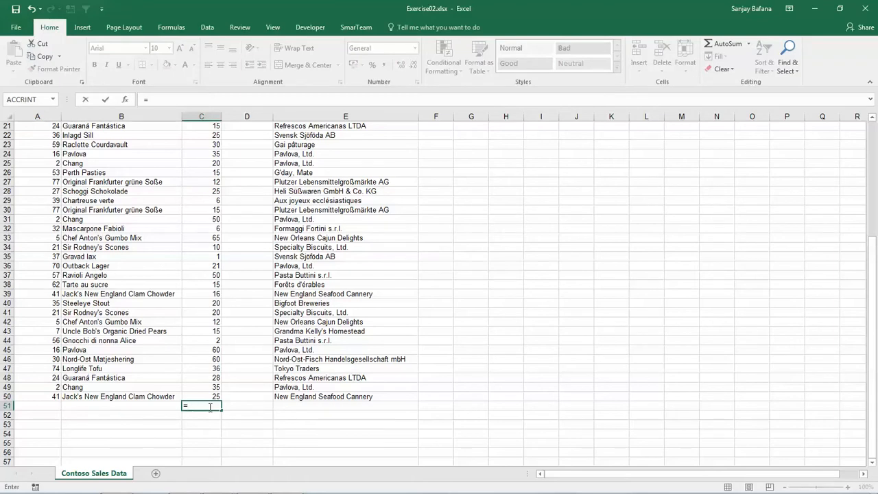
text(s)
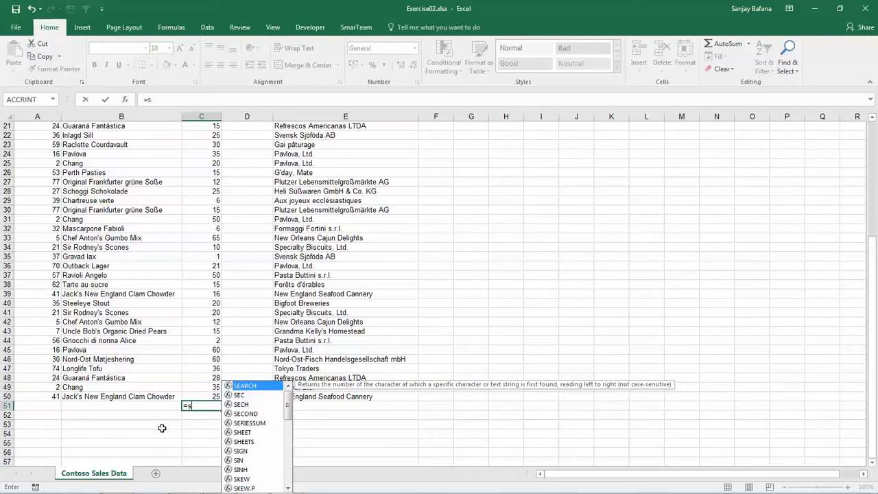
Look through the suggested functions starting with S, as far as SUM and its neighbours
key(Down)
key(Down)
key(Down)
key(Down)
key(Down)
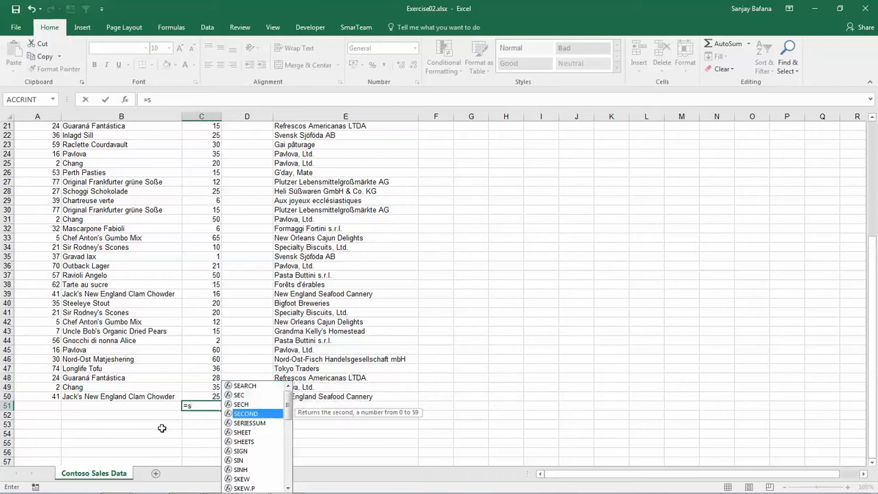
key(Down)
key(Down)
key(Down)
key(Down)
key(Down)
key(Down)
key(Down)
key(Down)
key(Down)
key(Down)
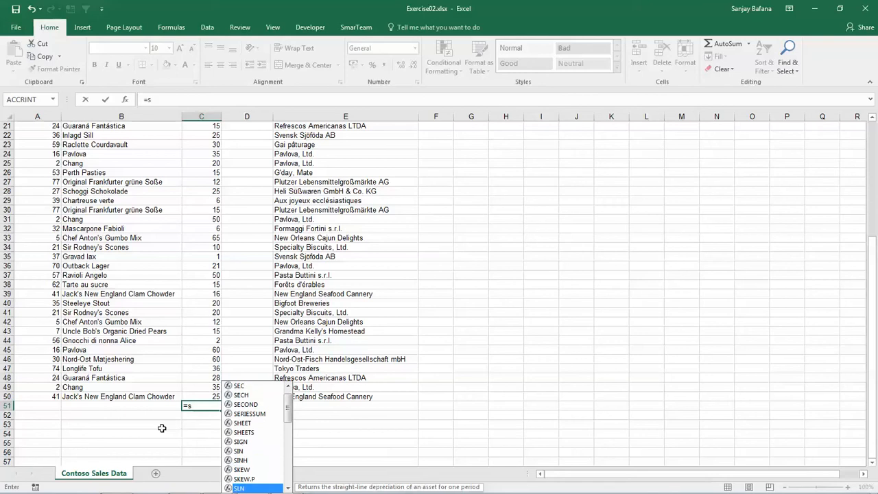
key(Down)
key(Down)
key(Down)
key(Down)
key(Down)
key(Down)
key(Down)
key(Down)
key(Down)
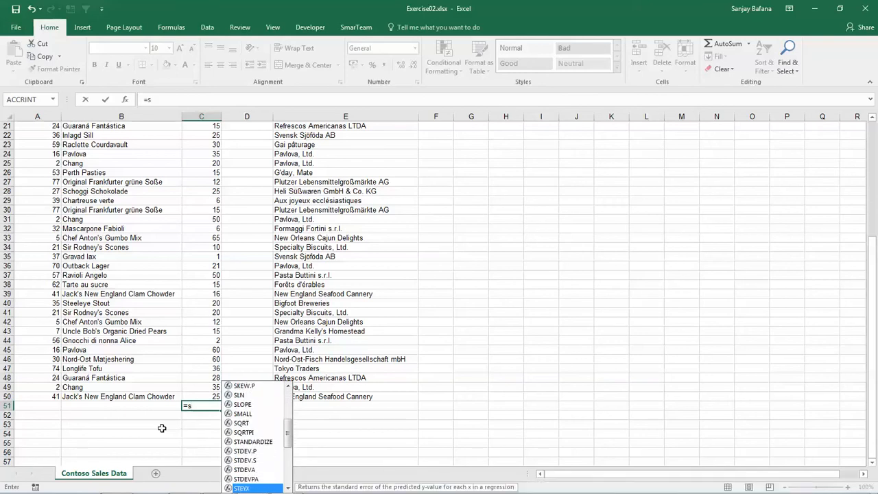
key(Down)
key(Down)
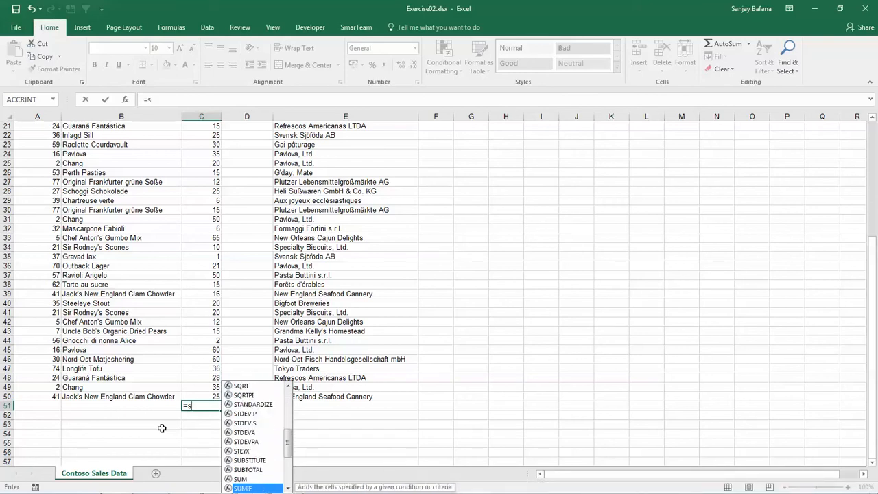
key(Down)
key(Up)
key(Up)
key(Up)
key(Up)
key(Up)
key(Up)
key(Up)
key(Up)
key(Down)
key(Down)
key(Down)
key(Down)
key(Down)
key(Down)
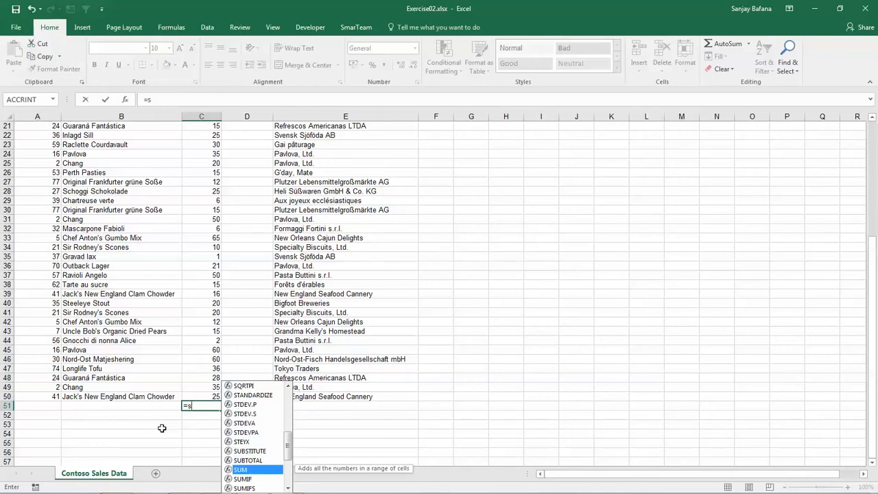
Complete the formula in C51 as =SUM(C2:C50) to total the Quantity column, and check the entered formula
text(um)
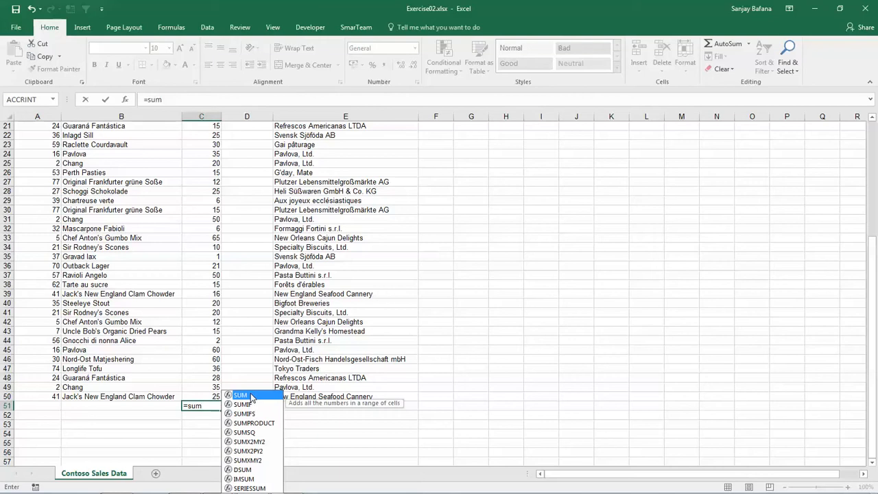
double_click(252, 396)
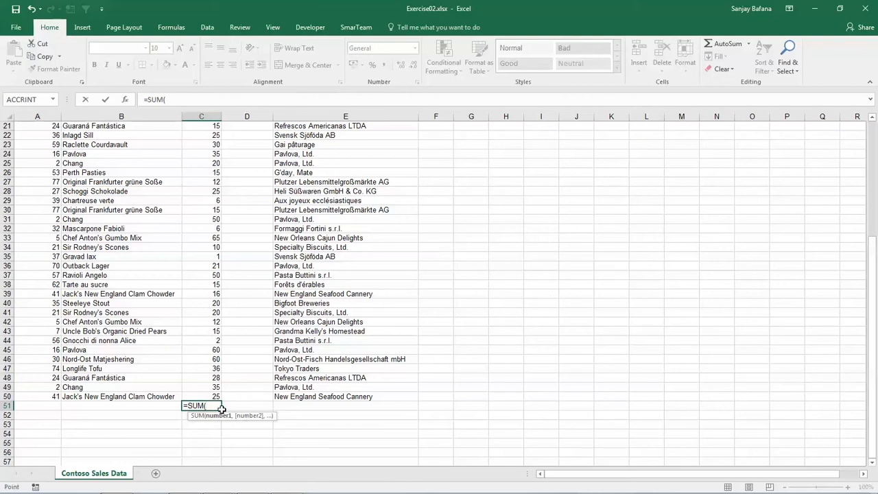
text(C)
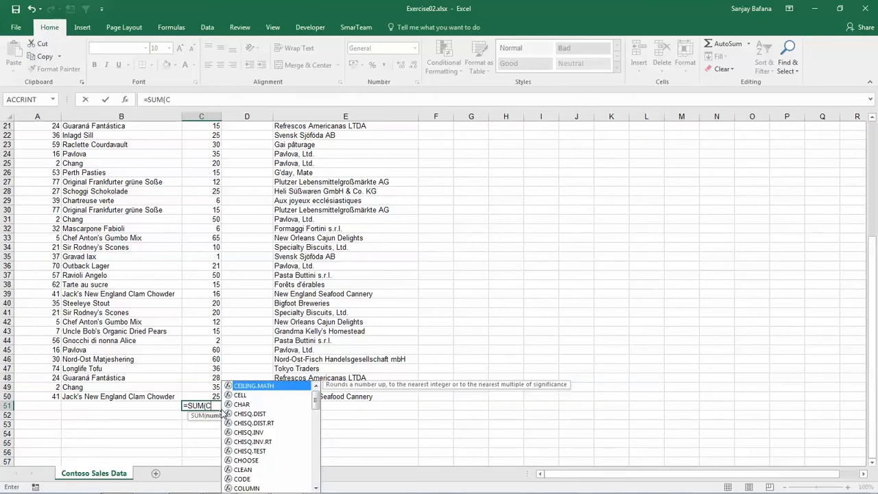
text(2)
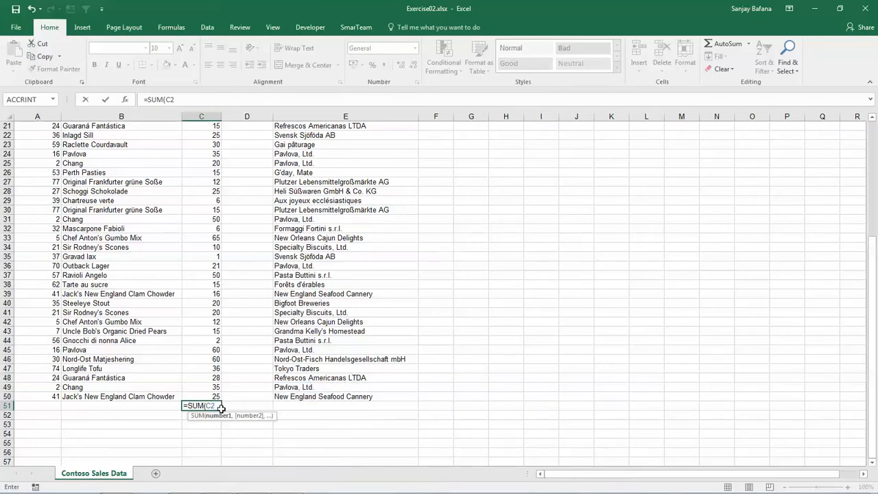
text(:C)
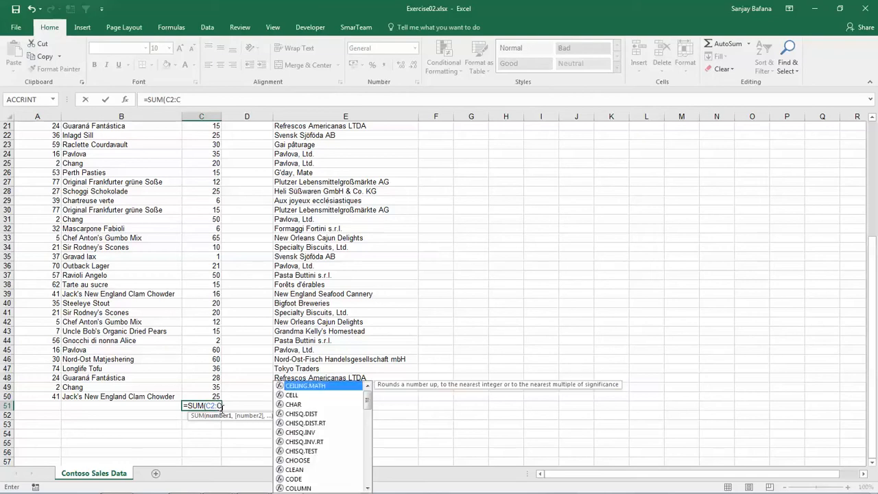
text(50)
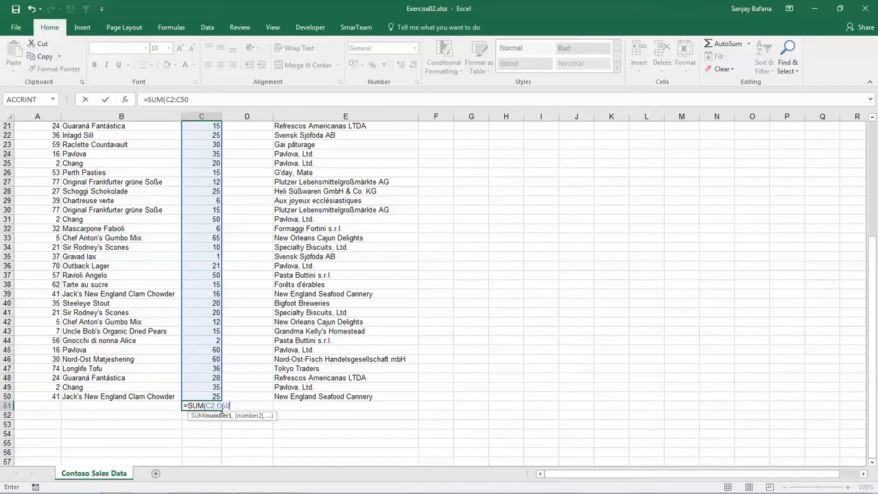
text())
key(Return)
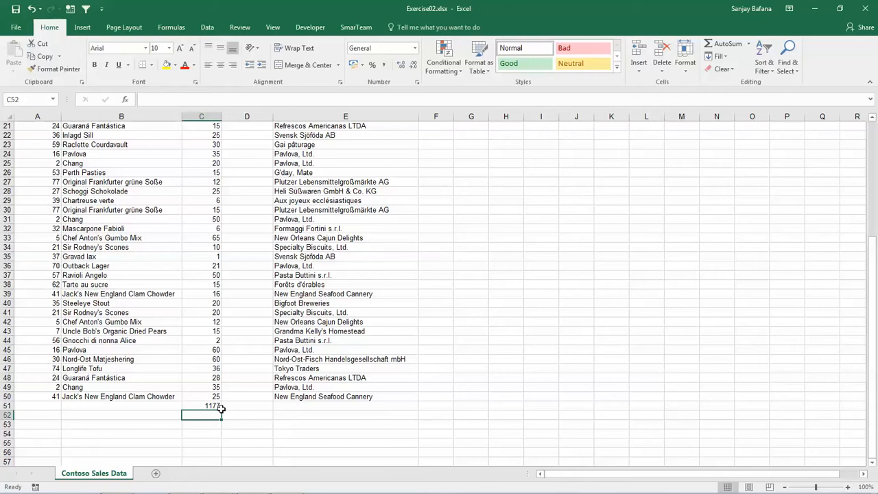
click(208, 407)
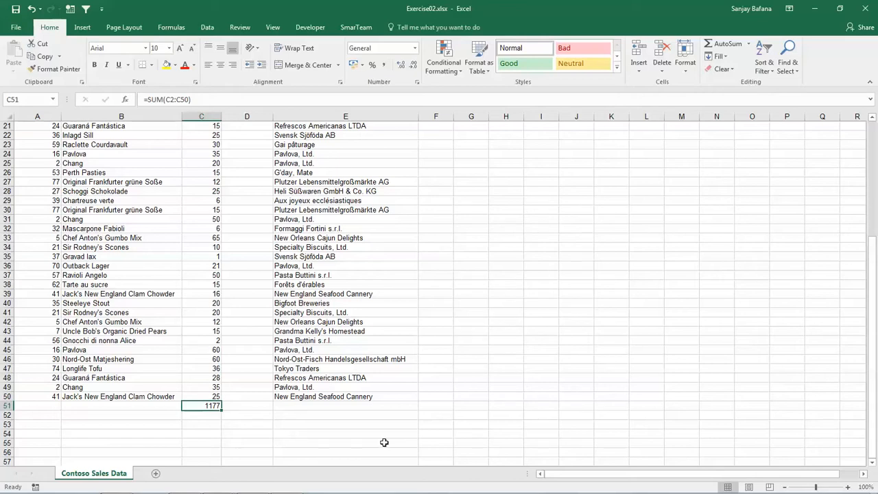
click(214, 418)
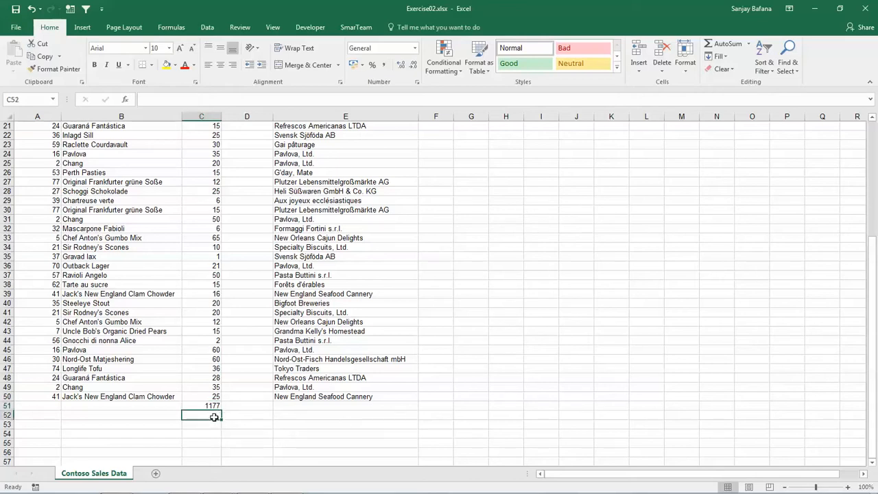
Switch the sheet to Page Layout view and enter Sales Report in the center section of the page header
click(750, 487)
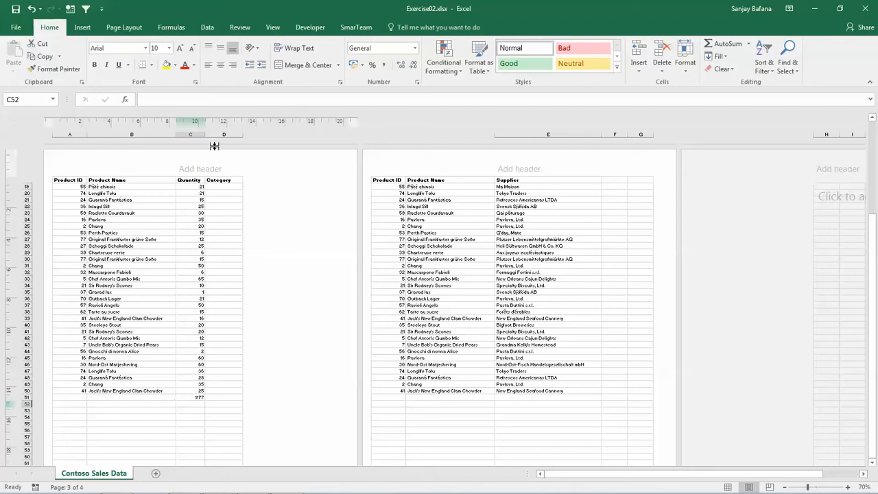
click(199, 170)
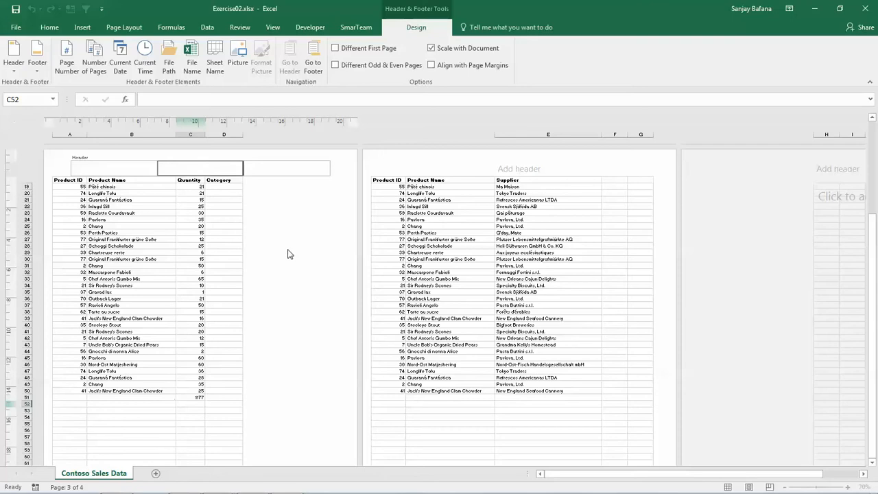
text(ales Report)
click(329, 396)
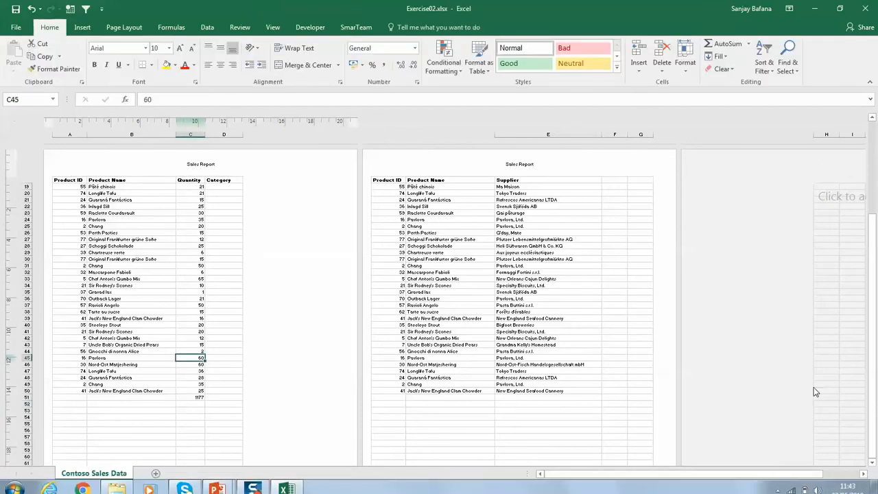
Examine the Sales Report header text above the table on the first page at a larger zoom
click(849, 487)
click(849, 487)
drag(874, 310, 874, 254)
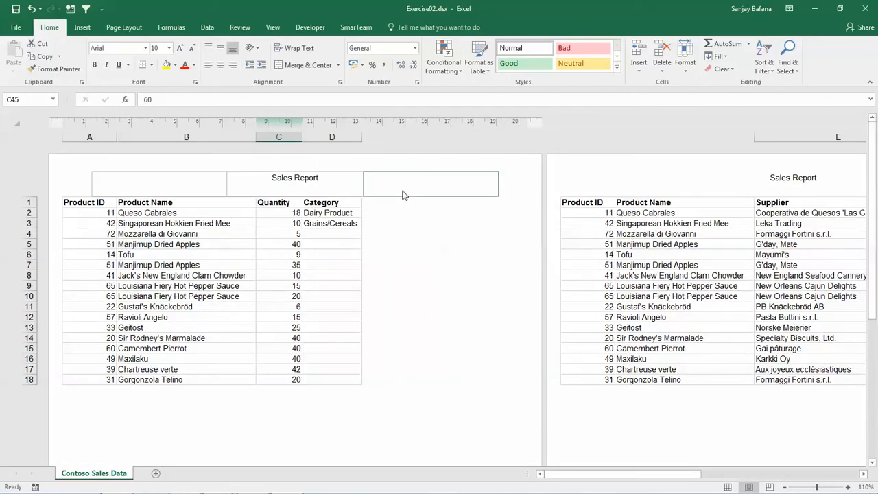
click(328, 180)
click(330, 180)
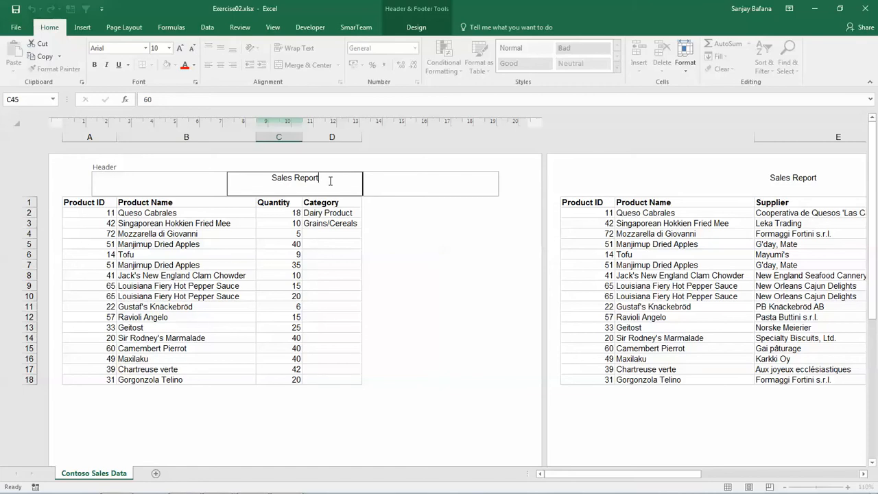
drag(874, 274, 877, 217)
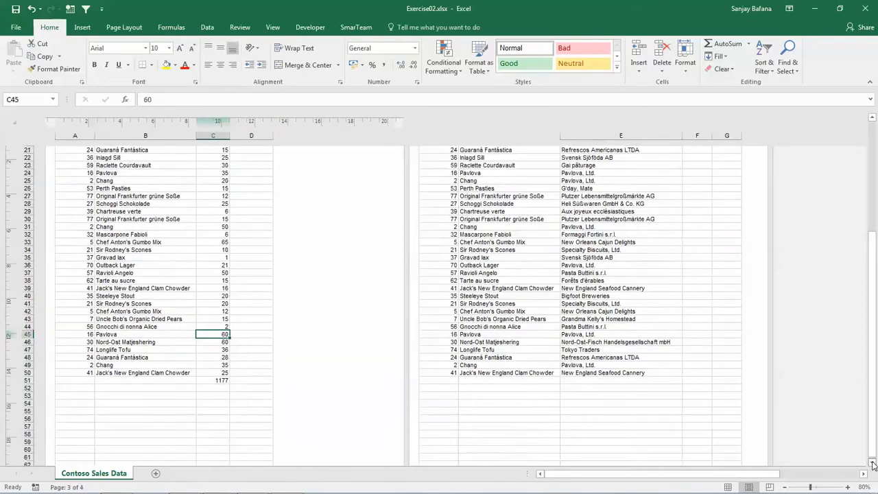
Insert the page number, a slash and the total number of pages in the left section of the page footer
click(873, 463)
click(873, 463)
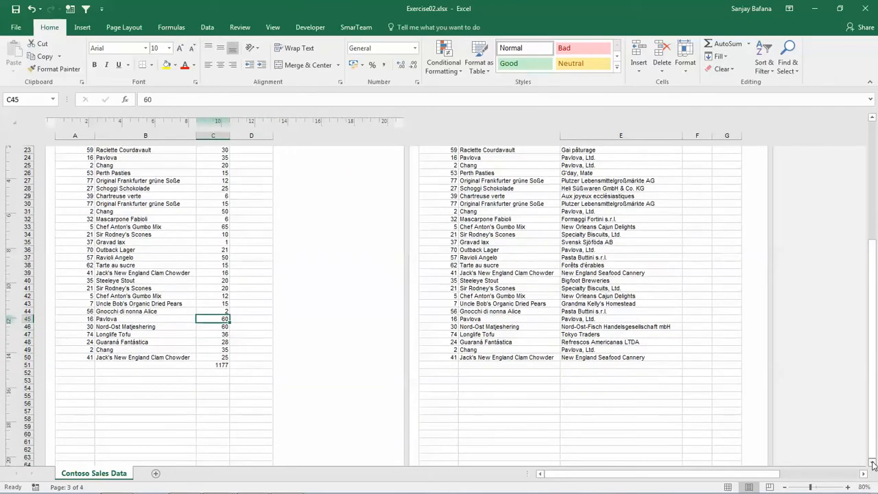
click(873, 463)
click(873, 463)
click(873, 463)
click(873, 464)
click(873, 463)
click(873, 463)
click(873, 463)
click(873, 463)
double_click(873, 463)
double_click(873, 463)
click(873, 463)
click(872, 463)
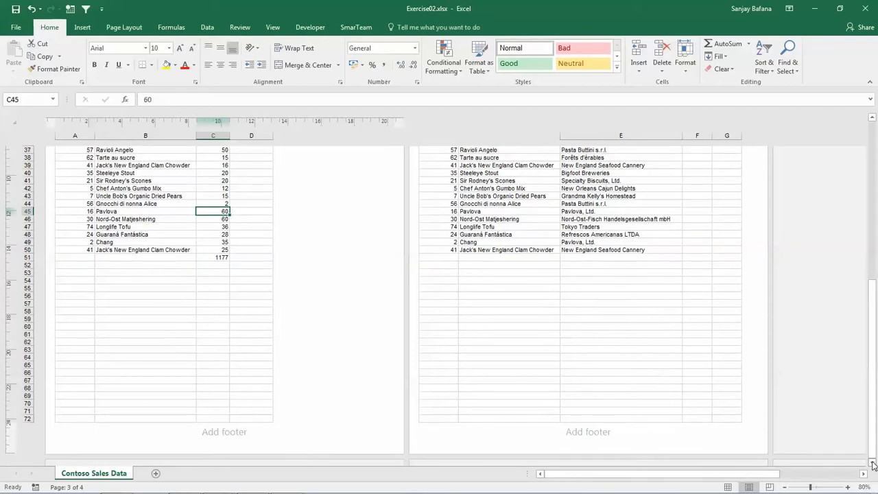
click(226, 431)
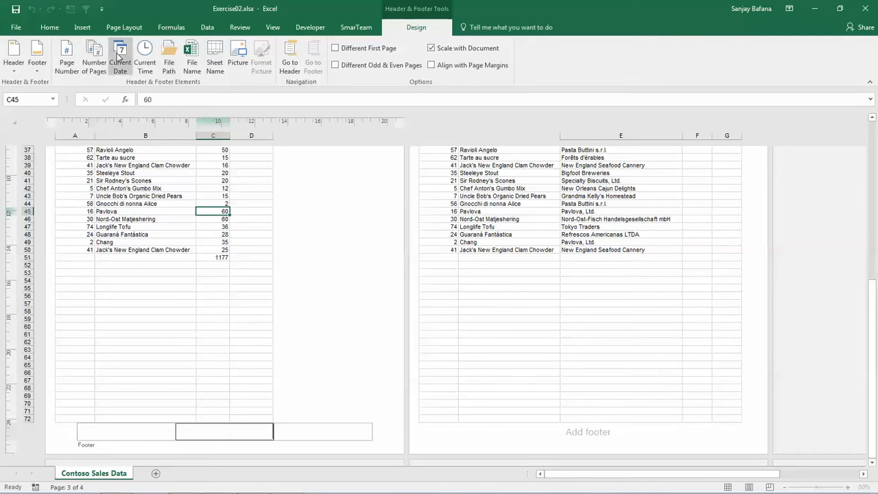
click(114, 429)
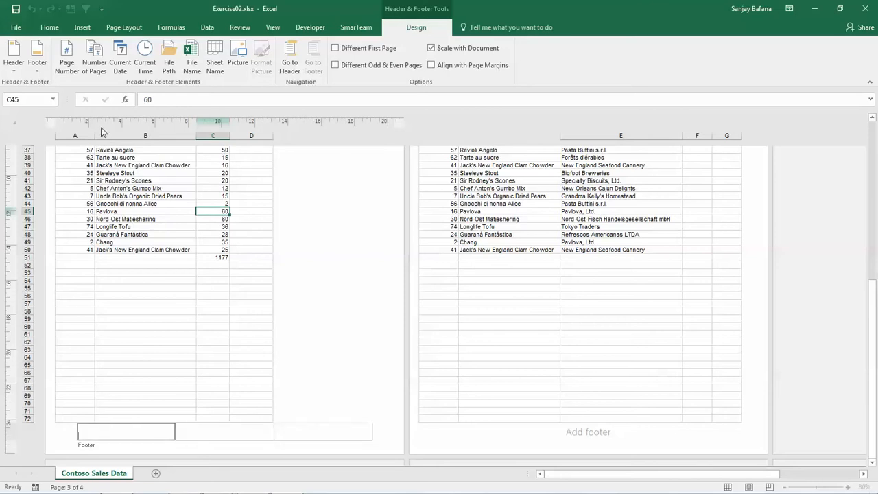
click(69, 74)
text(/)
click(98, 66)
Insert the current date in the right section of the footer and the file name in its center section
click(295, 431)
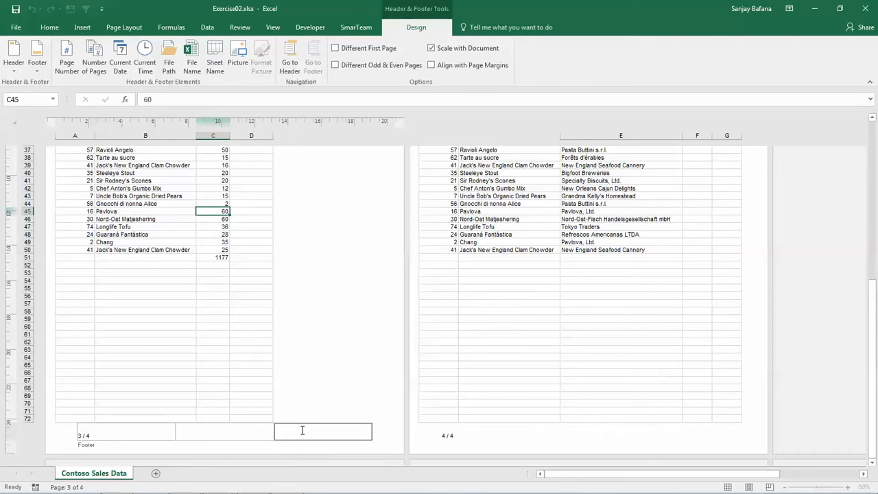
click(120, 67)
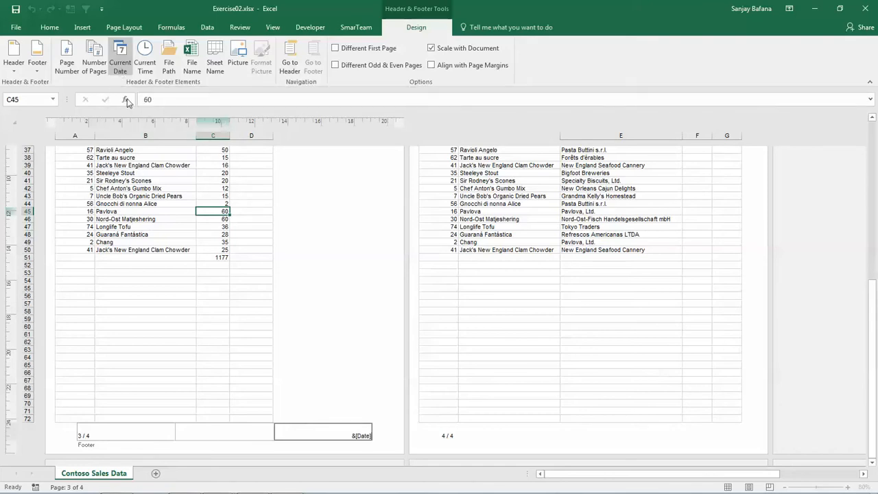
click(199, 434)
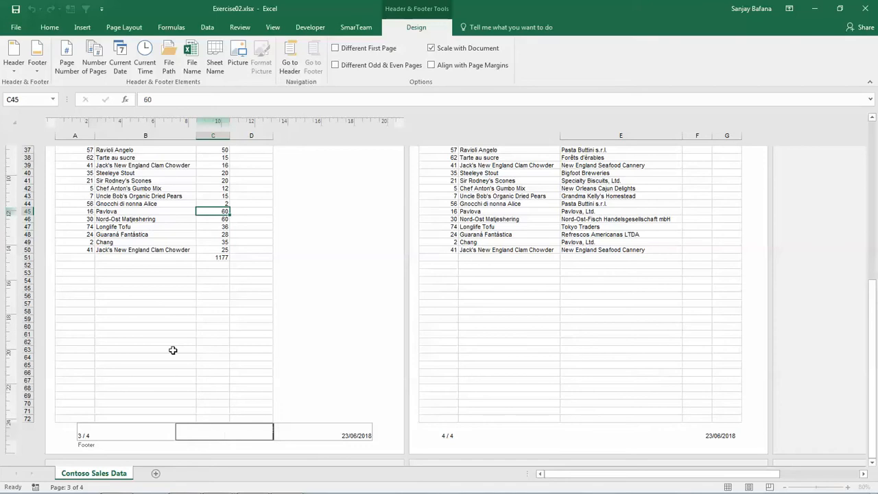
click(192, 72)
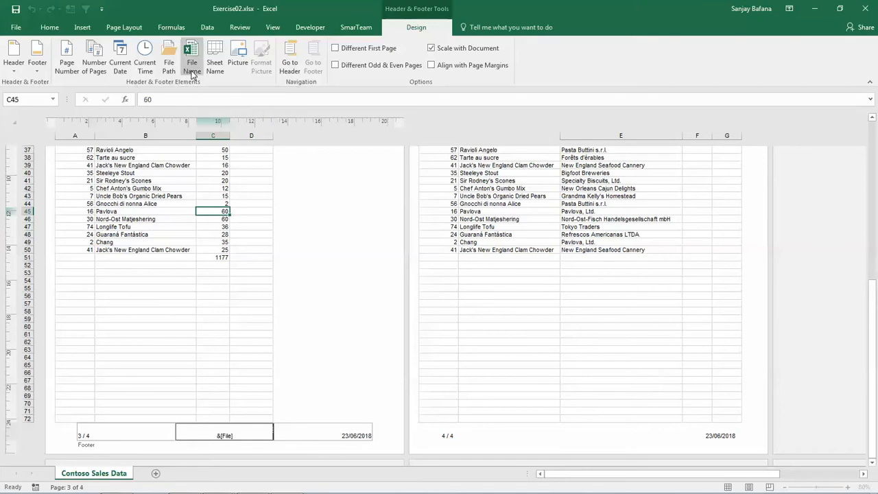
click(346, 374)
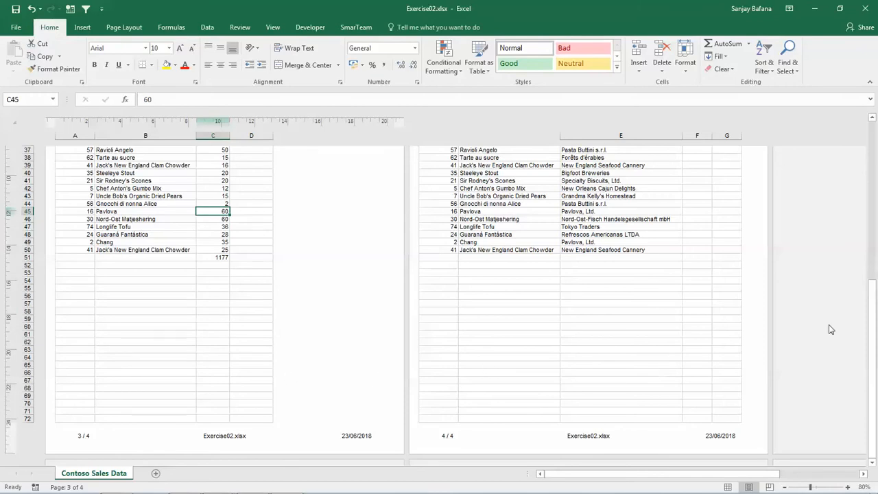
Insert the sheet name in the left section of the page header and finish editing the header
click(300, 173)
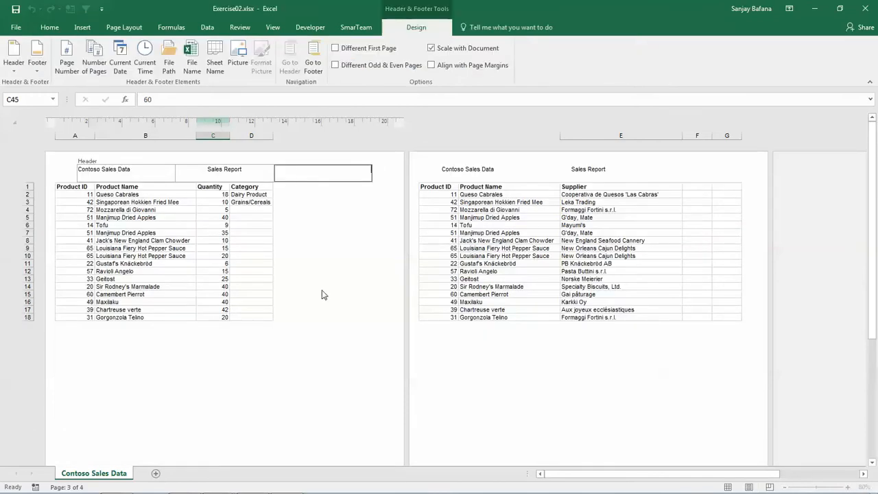
click(324, 294)
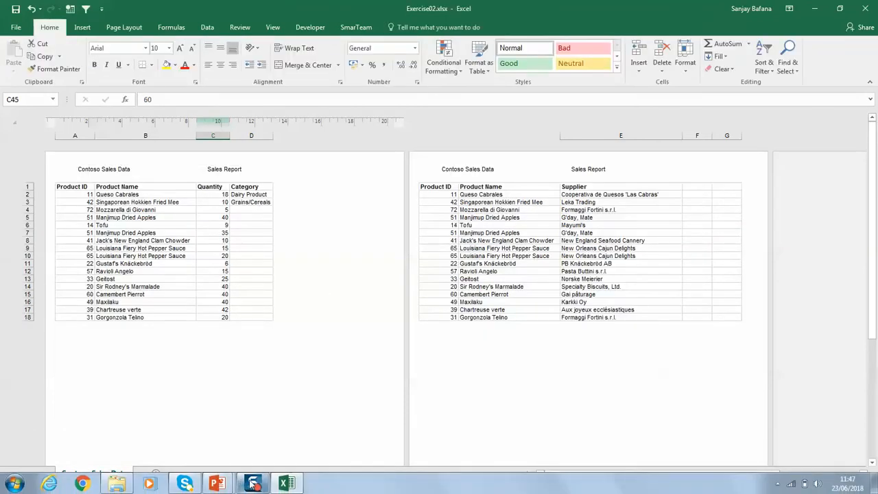
Replace the footer with the preset that combines the author's name, Page 1 and the date 23/06/2018
click(302, 169)
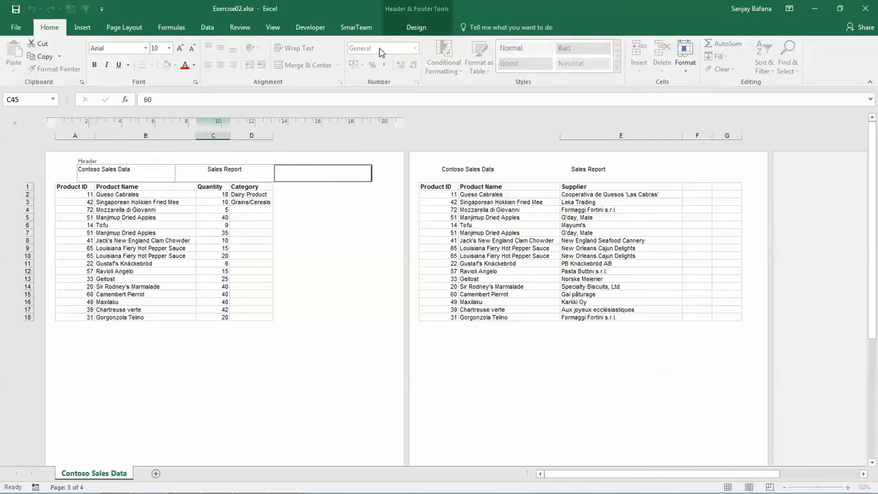
click(416, 31)
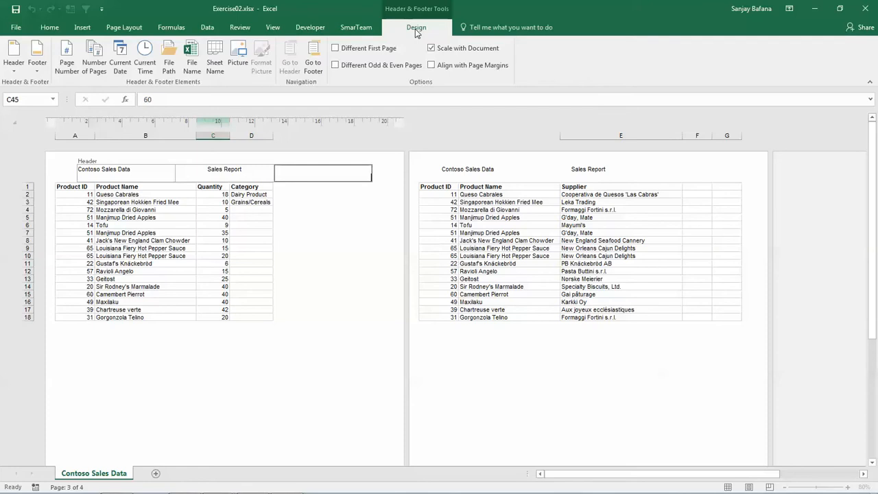
click(34, 71)
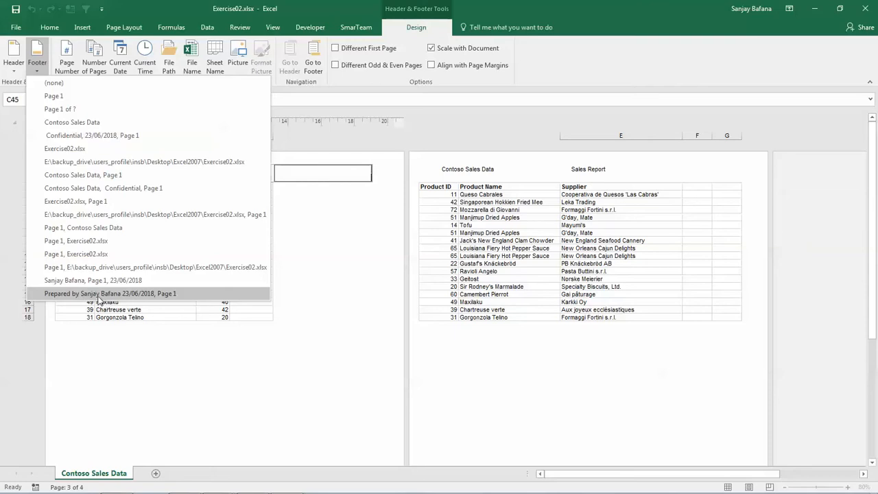
click(72, 281)
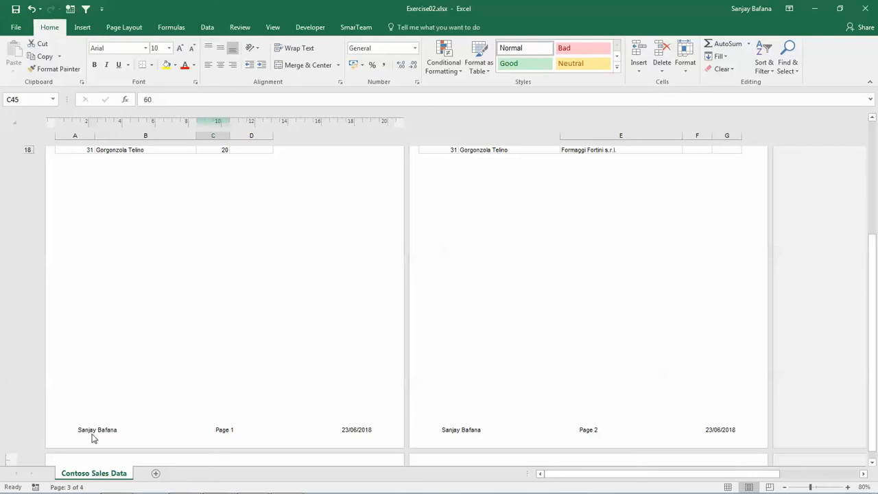
Inspect the date and page number fields in the right and center sections of the preset footer
click(345, 428)
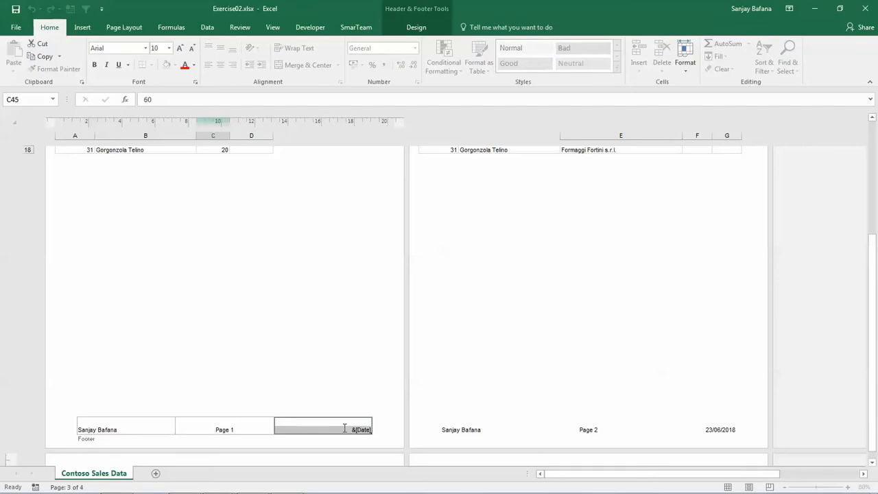
click(345, 428)
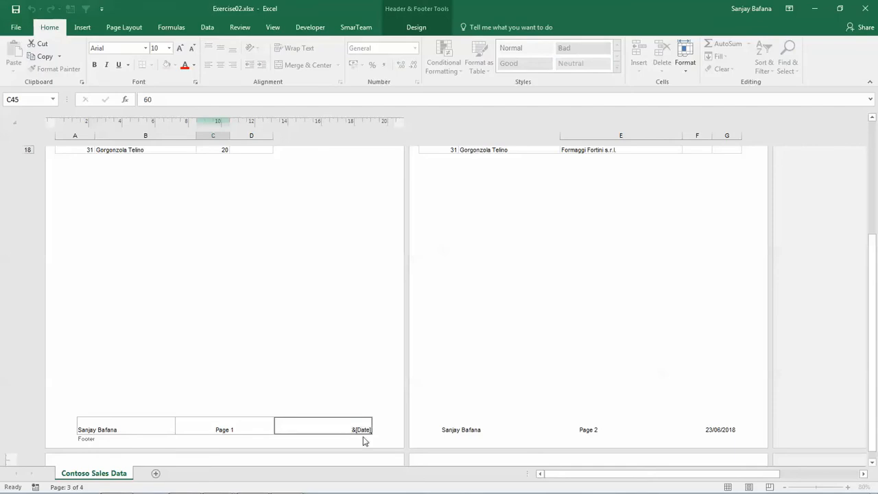
click(210, 429)
click(221, 377)
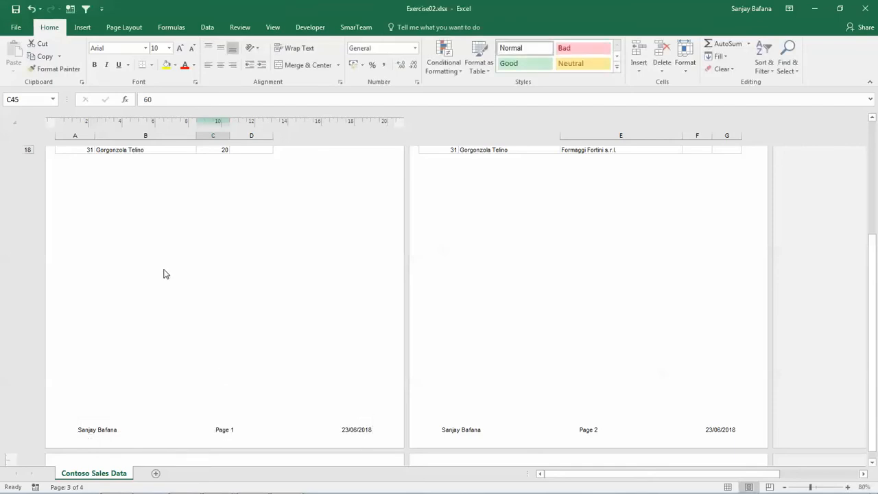
Replace the page footer with the preset Page 1 of ?
click(134, 435)
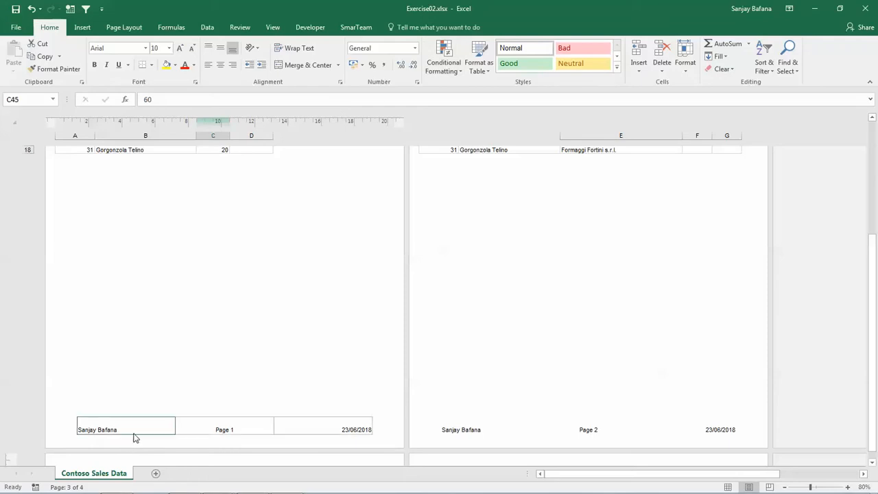
click(417, 29)
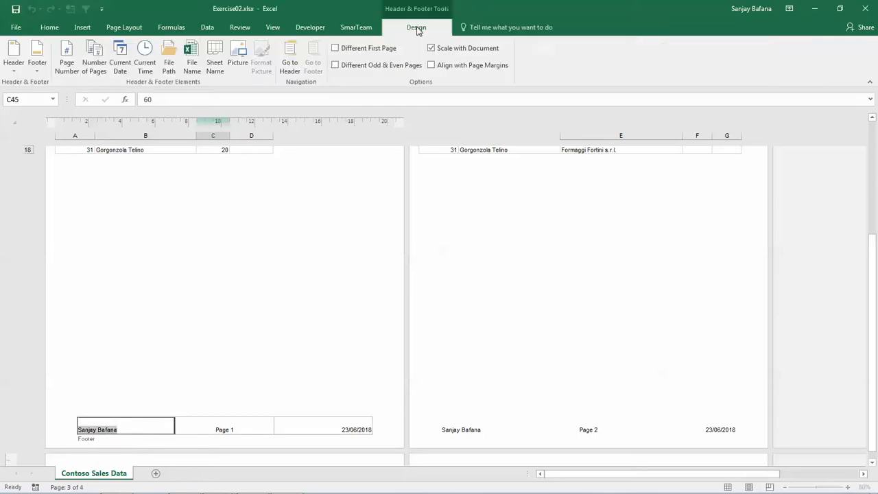
click(37, 70)
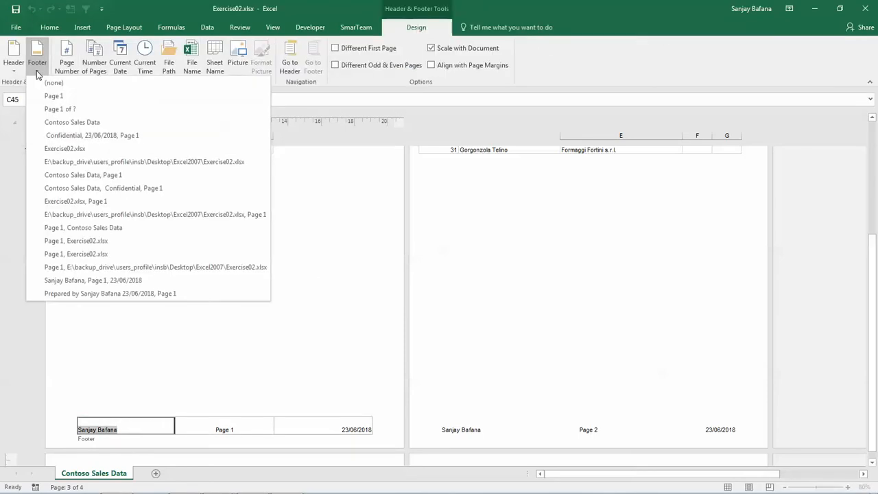
click(52, 112)
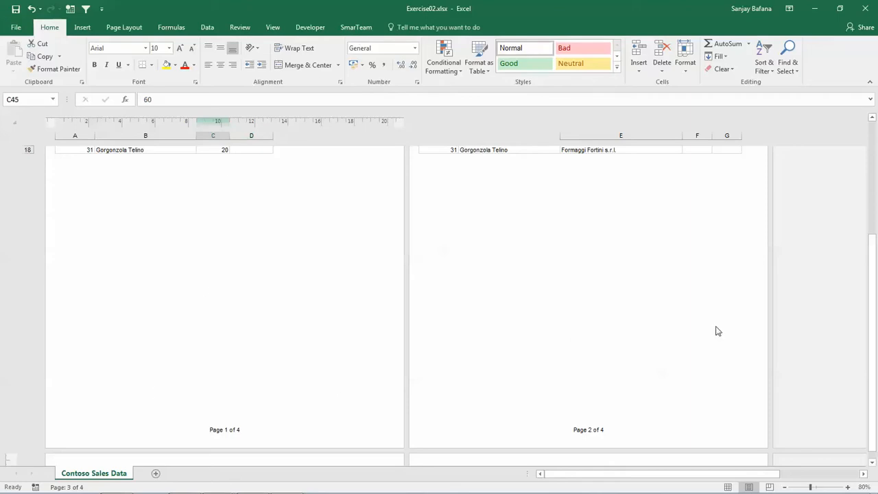
Replace the page header with the preset Contoso Sales Data and check the field in its center section
drag(874, 324, 875, 212)
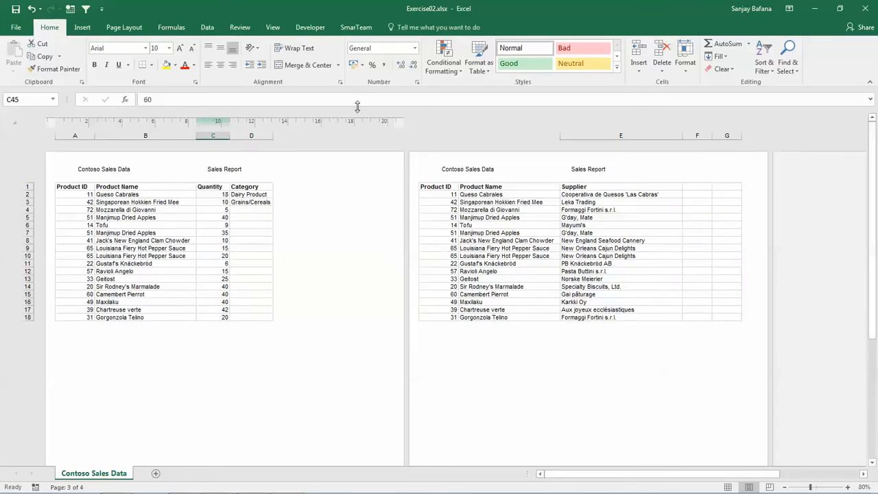
click(211, 167)
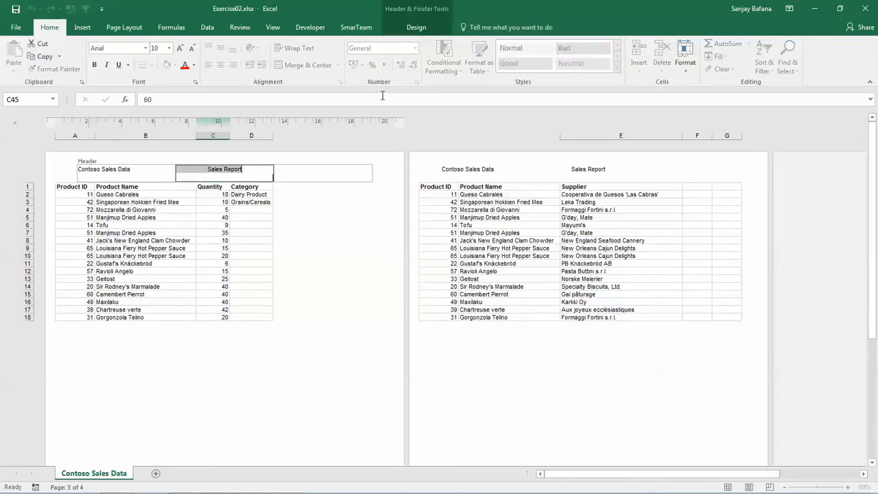
click(417, 28)
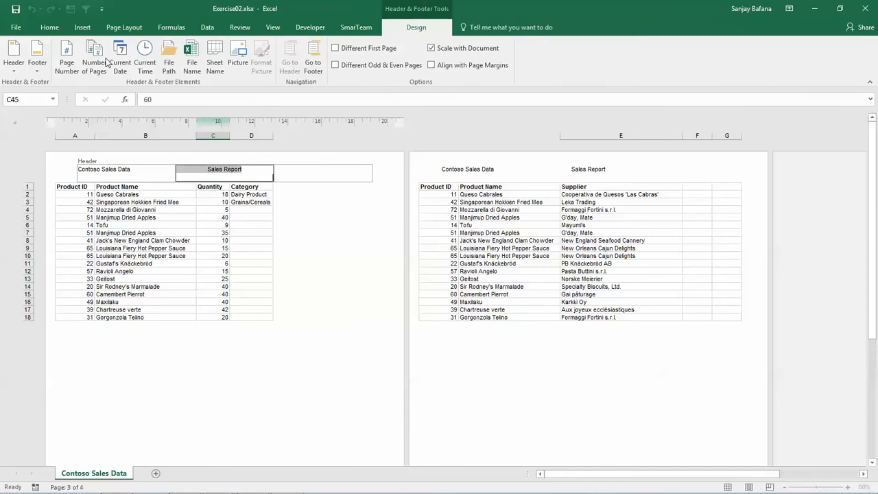
click(21, 68)
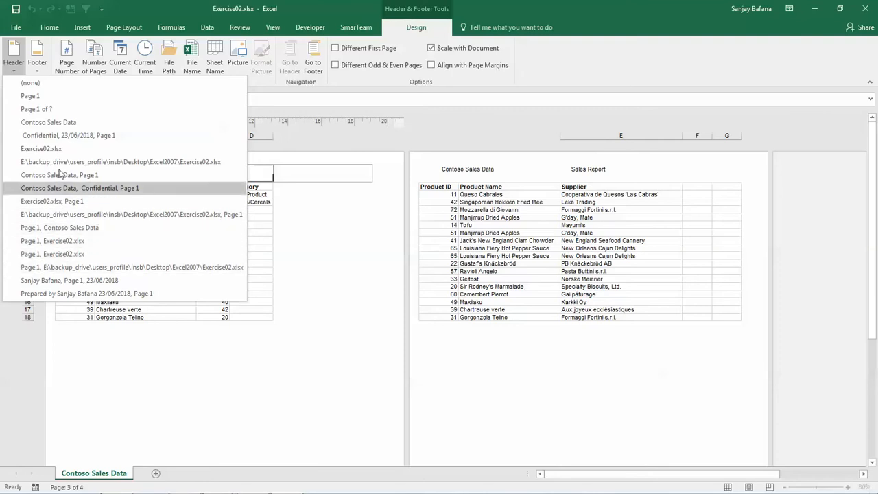
click(61, 126)
click(59, 128)
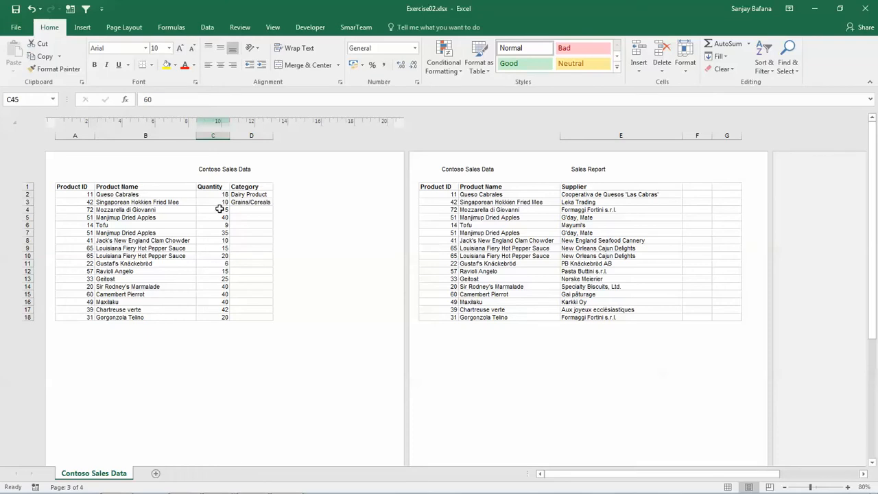
click(214, 173)
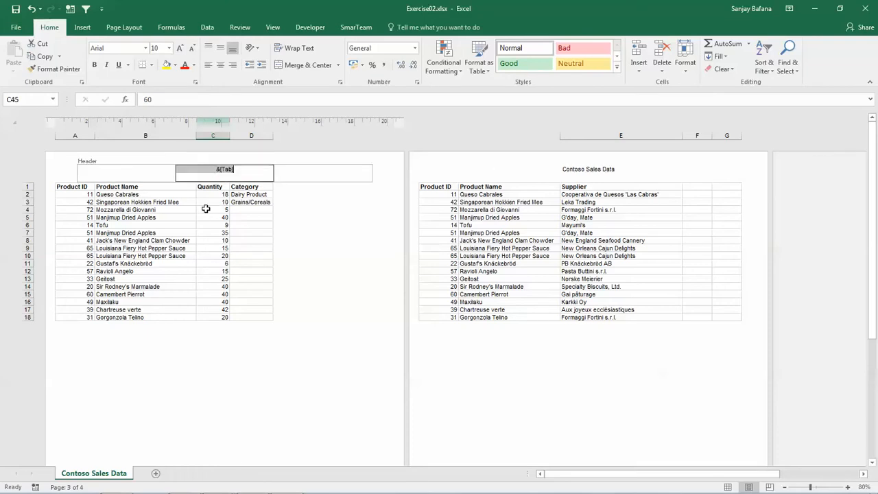
click(271, 370)
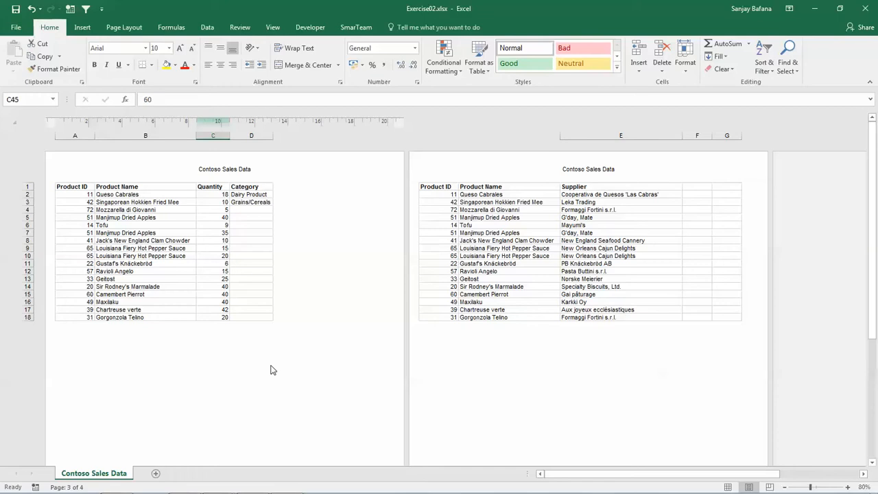
Return to Normal view and insert an entire blank row above the column headings
click(728, 488)
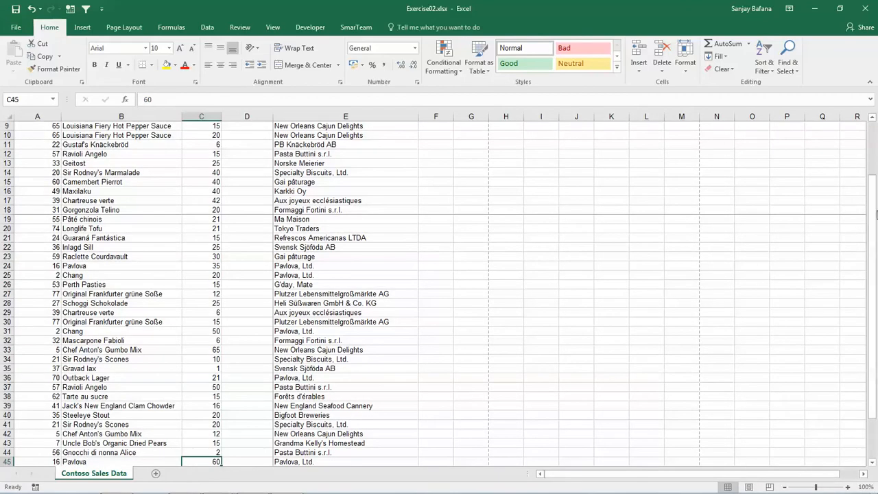
drag(873, 229, 877, 159)
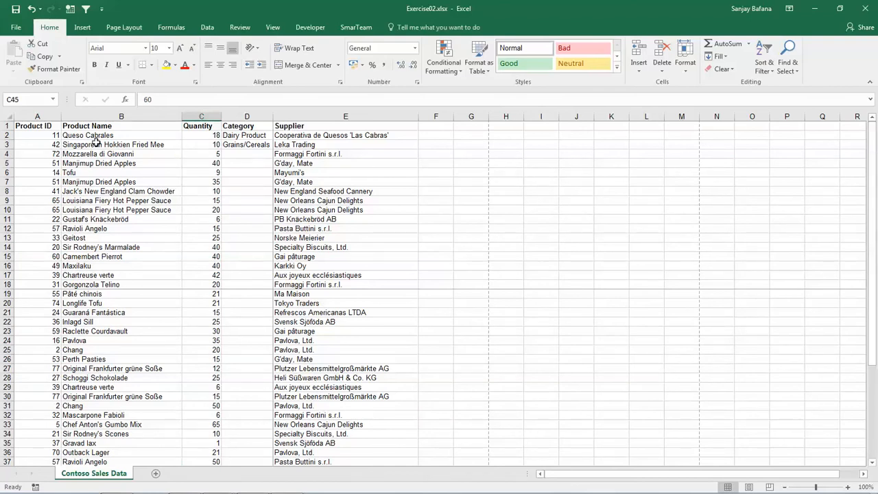
click(25, 126)
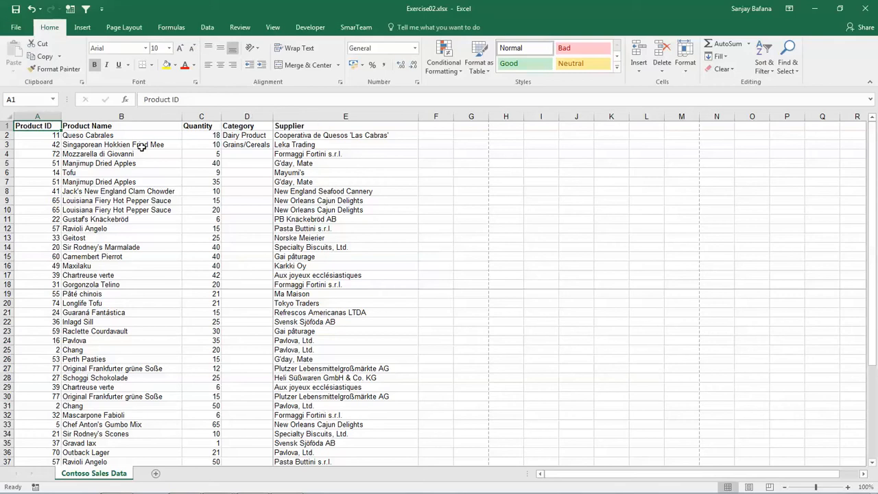
right_click(27, 127)
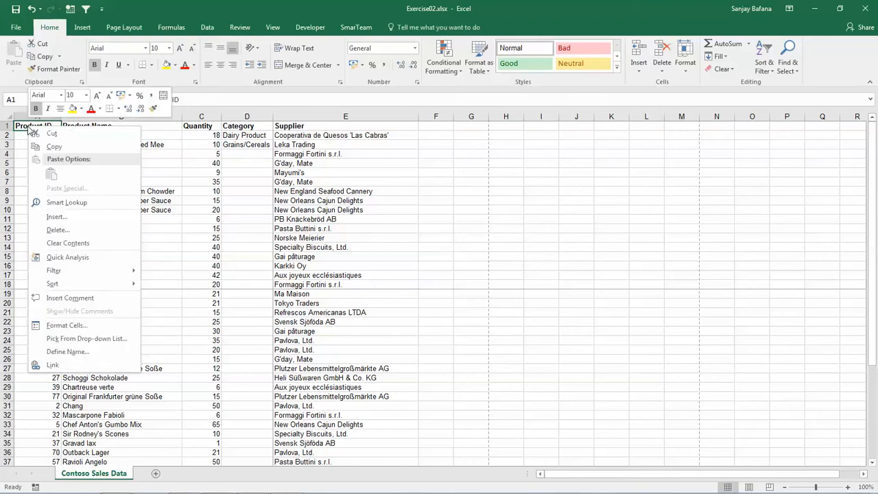
click(66, 217)
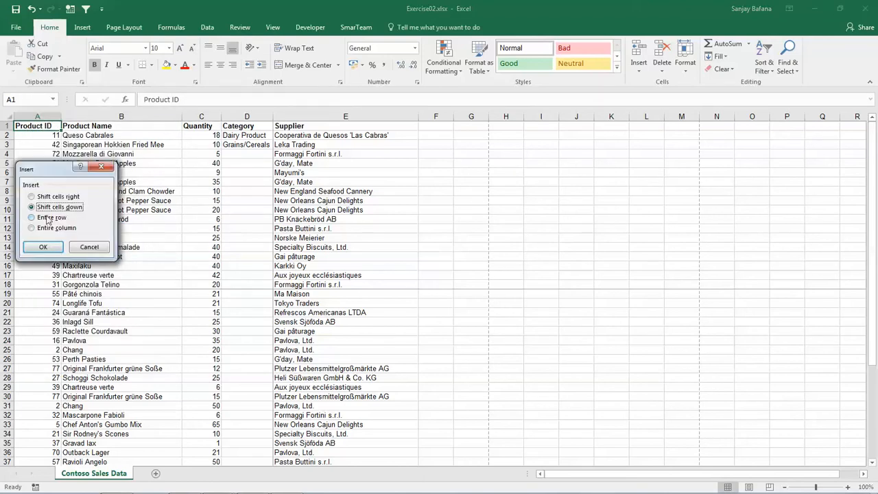
click(32, 218)
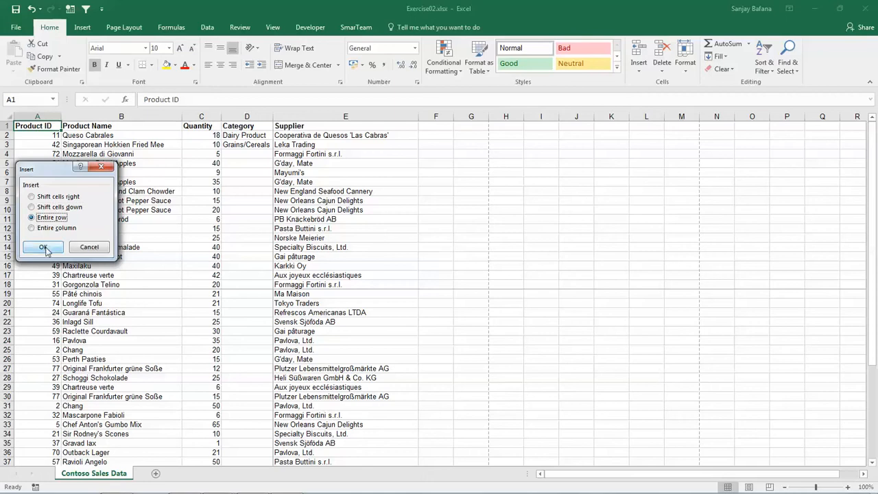
click(44, 249)
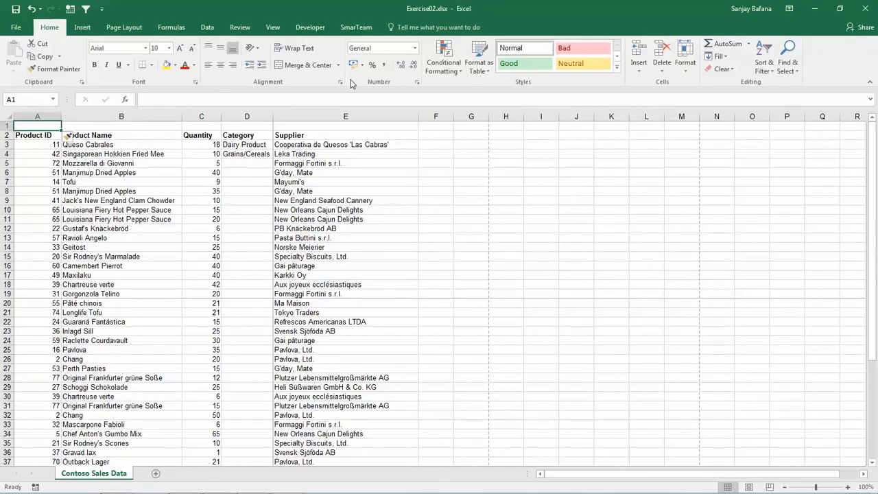
Insert a second blank row above the column headings by repeating the row insertion
click(642, 74)
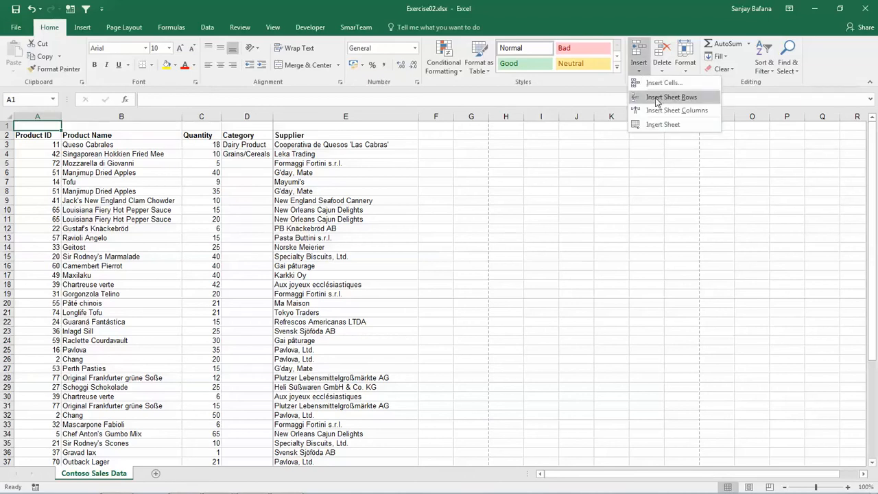
click(30, 136)
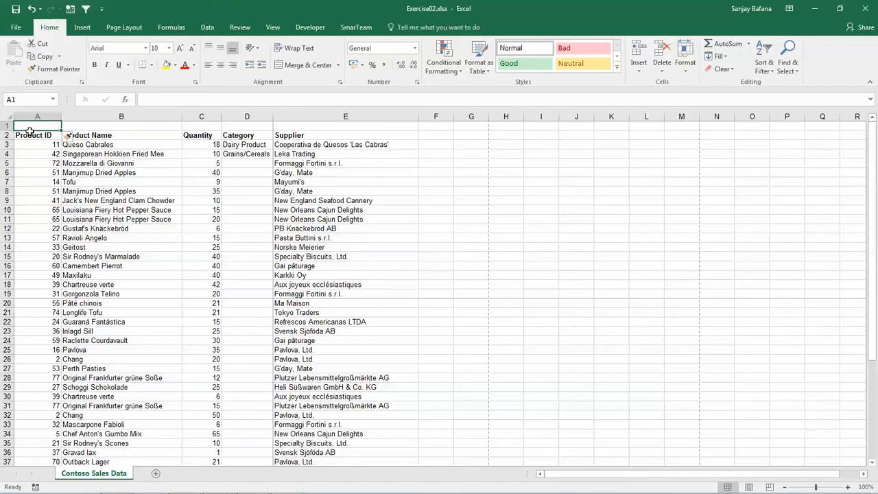
key(F4)
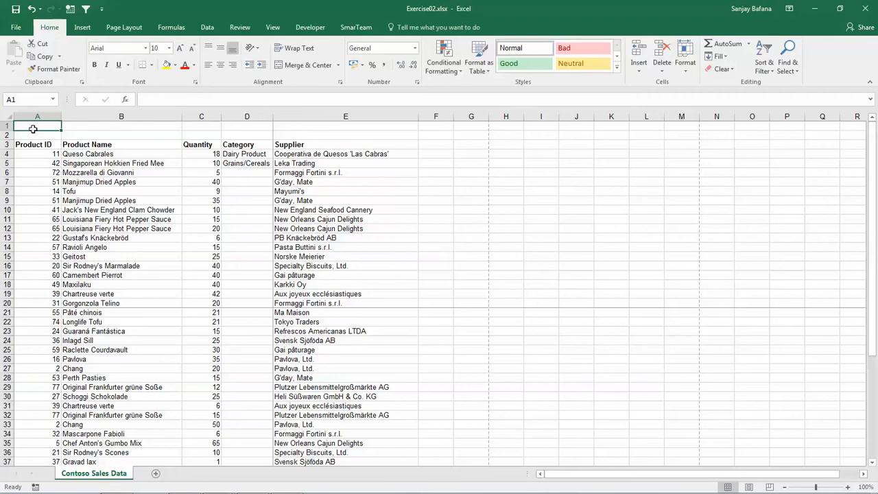
Enter the title Contoso Sales Data for June in cell A1
text(Contoso)
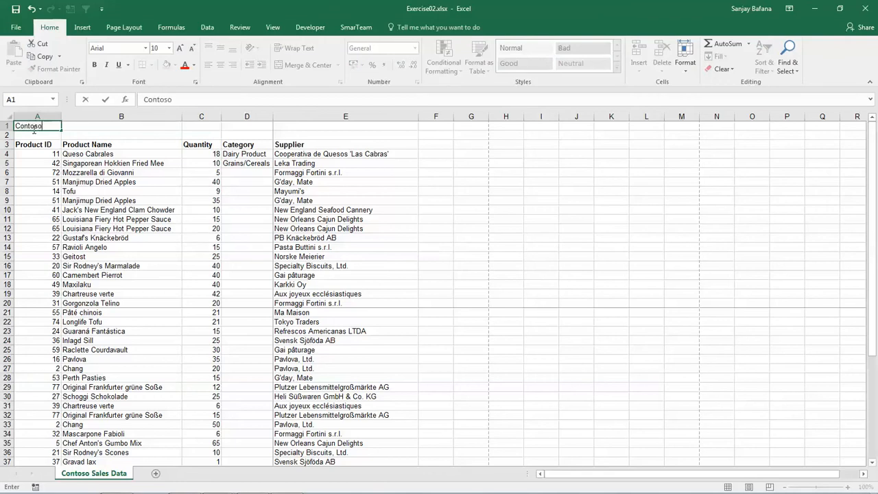
text( Sales Data)
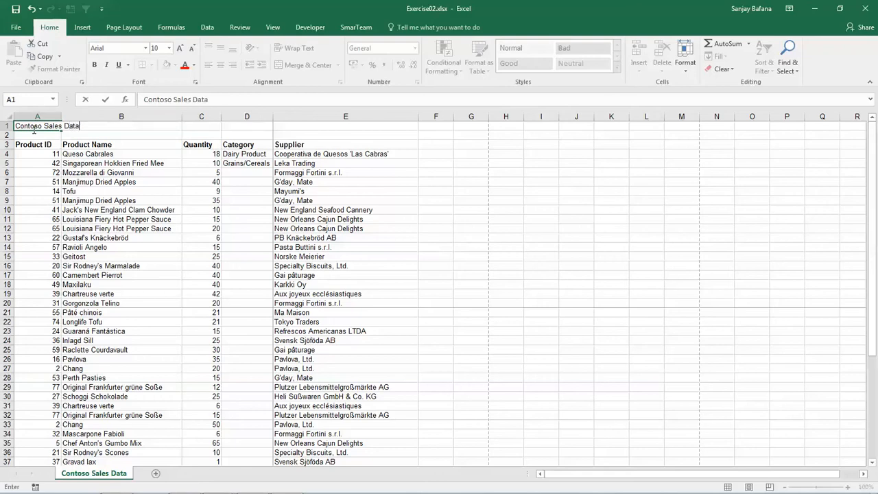
text( for June)
key(Return)
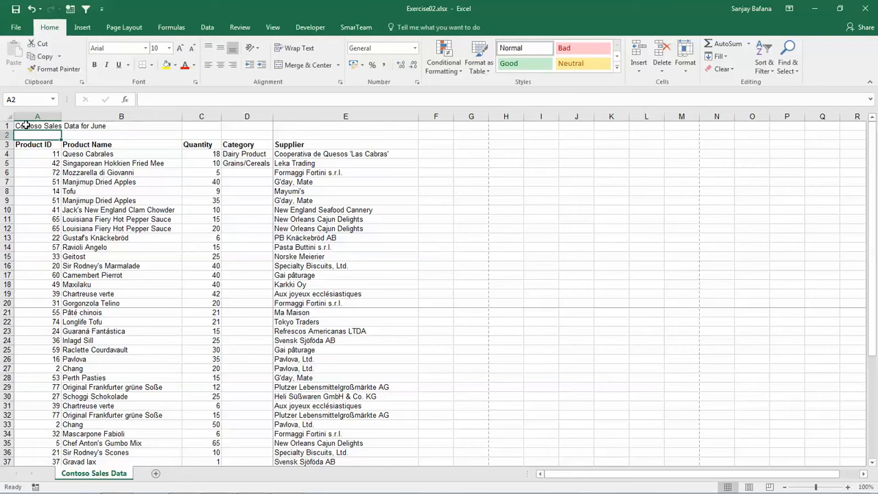
Apply the Heading 1 cell style to the title range A1:E1
drag(24, 126, 294, 126)
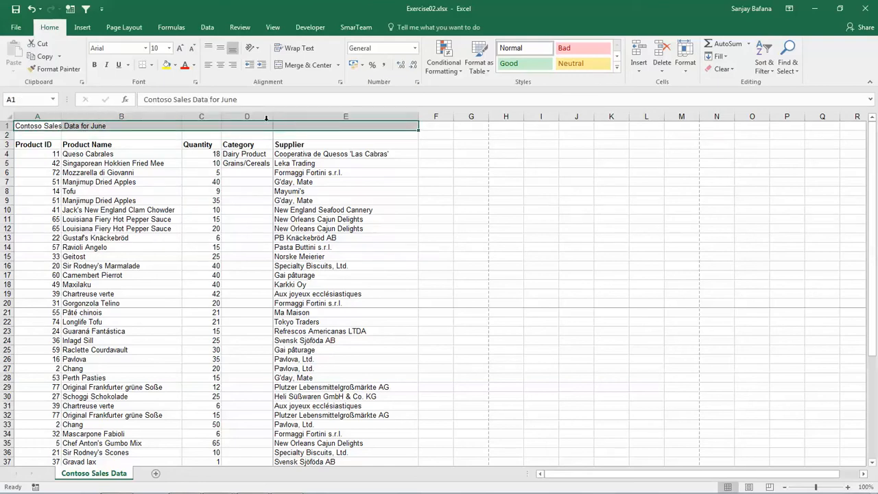
click(33, 125)
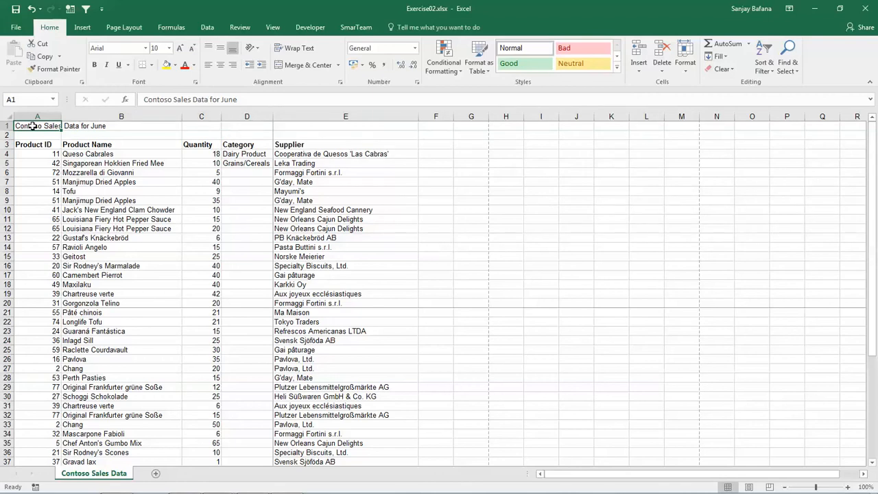
drag(33, 126, 308, 127)
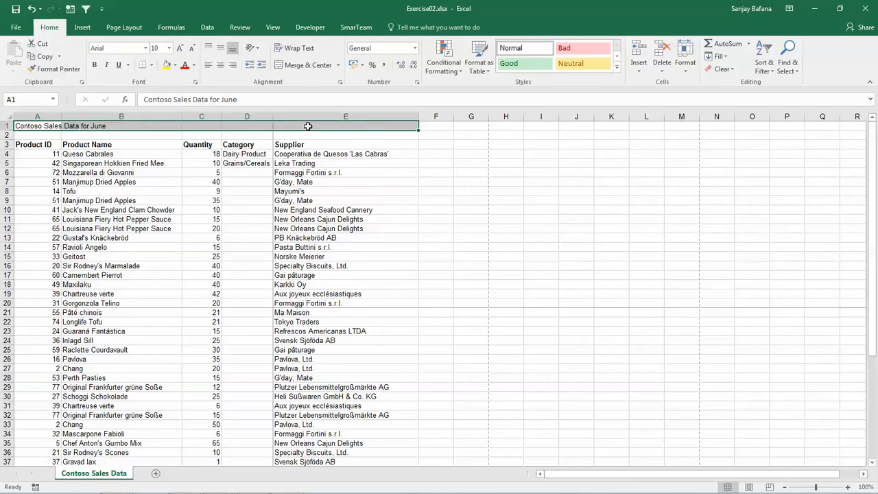
click(41, 127)
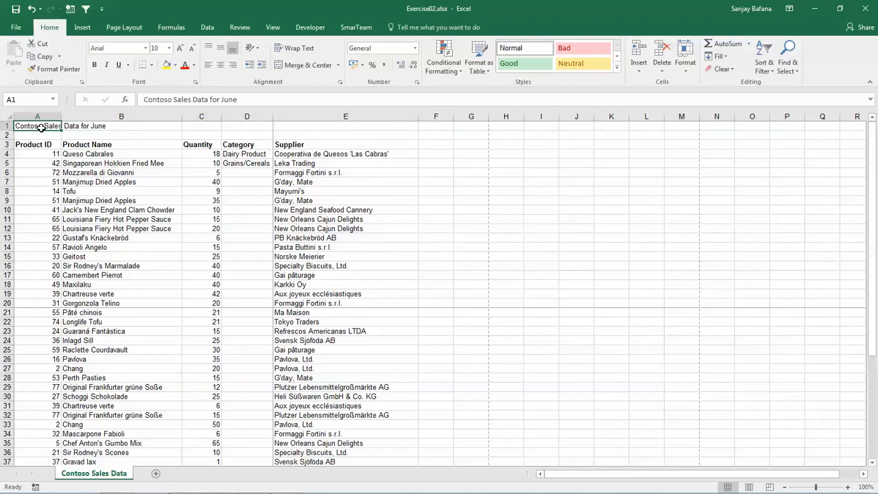
drag(41, 127, 303, 124)
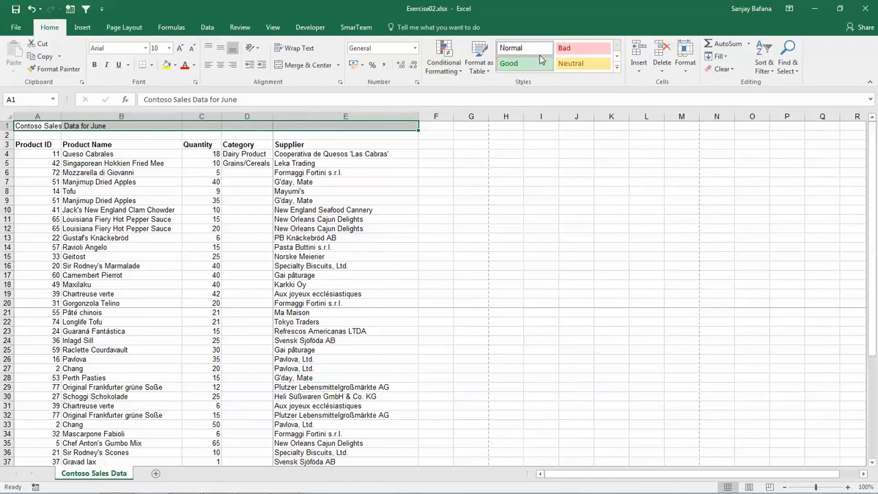
click(618, 59)
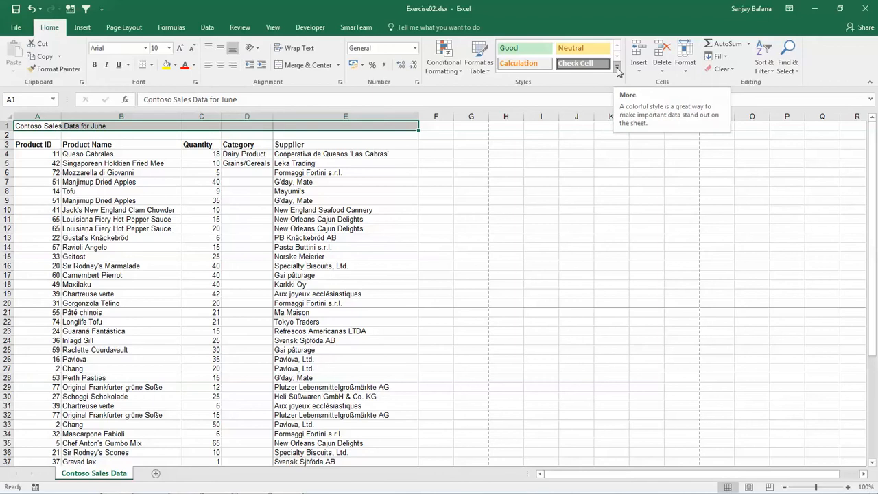
click(617, 70)
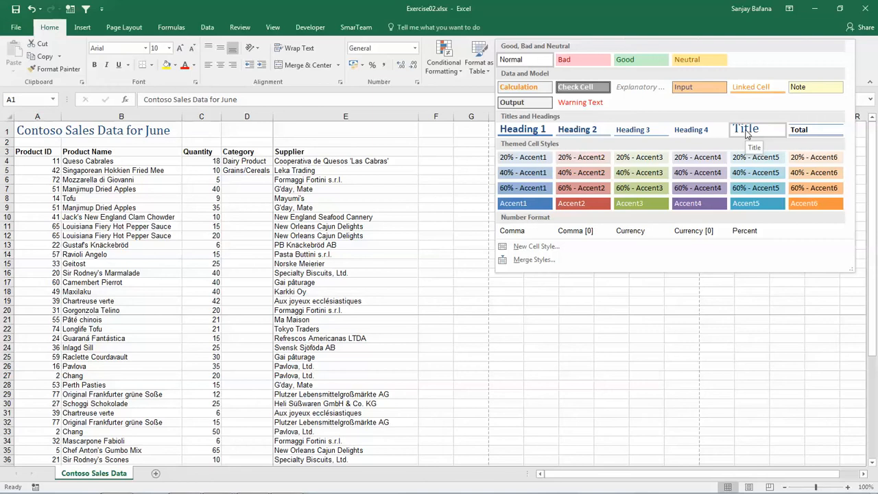
click(520, 129)
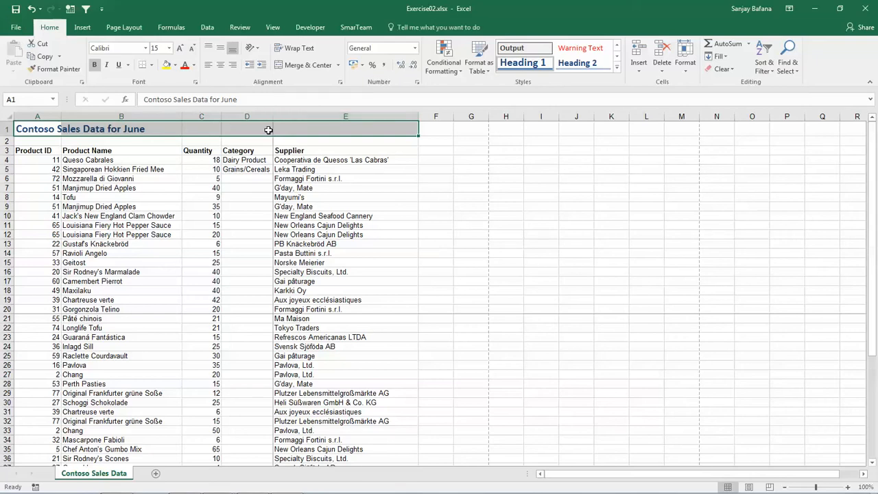
Merge and center the title across A1:E1 and switch the sheet to Page Layout view
click(310, 66)
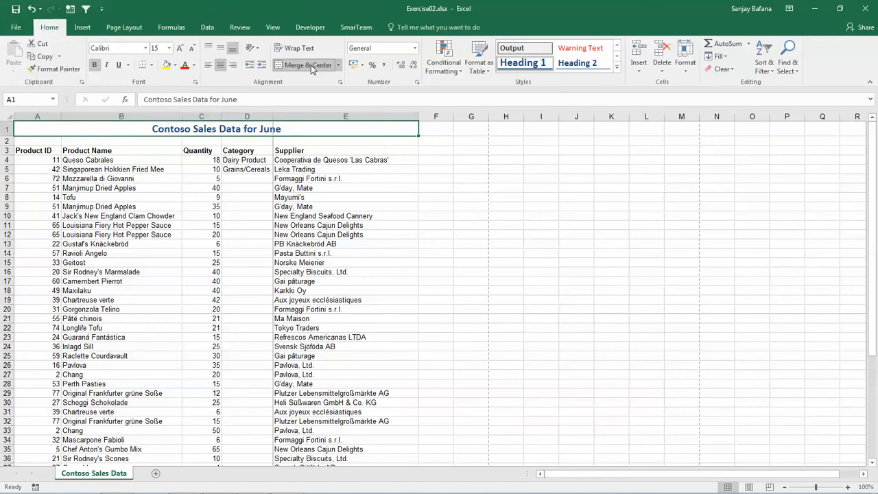
click(417, 204)
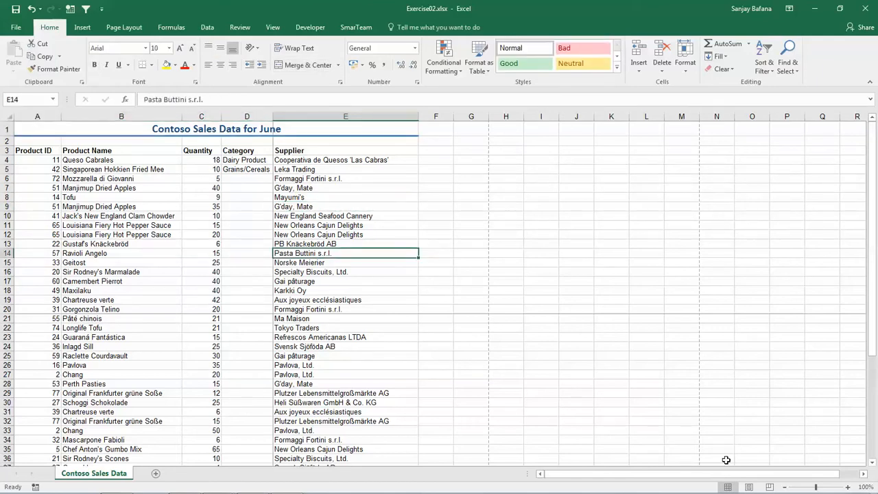
click(752, 489)
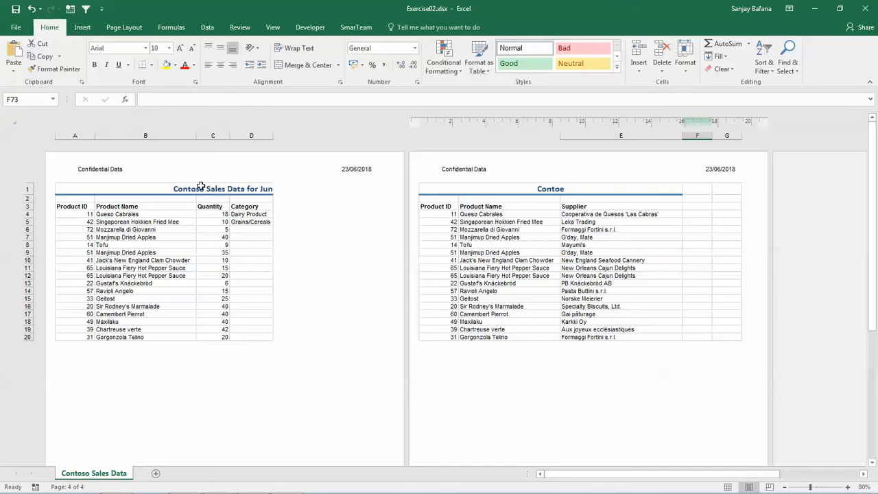
Set the sheet's page margins to the Narrow preset
click(124, 29)
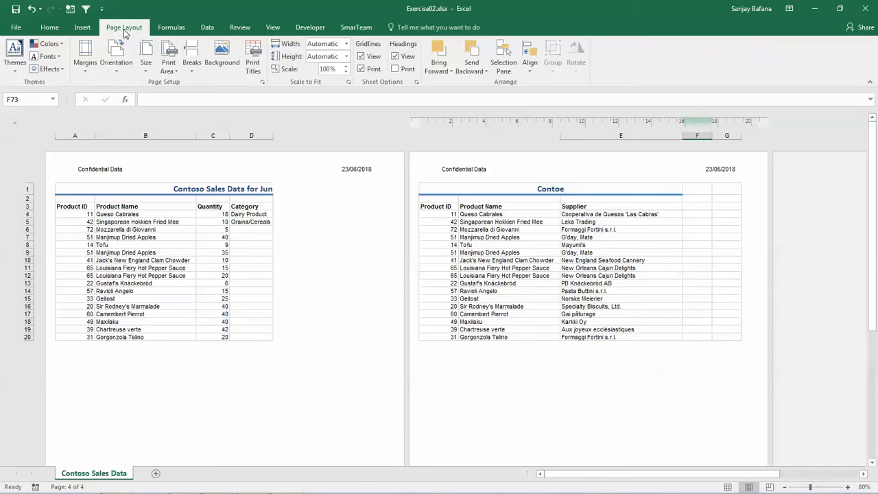
click(85, 67)
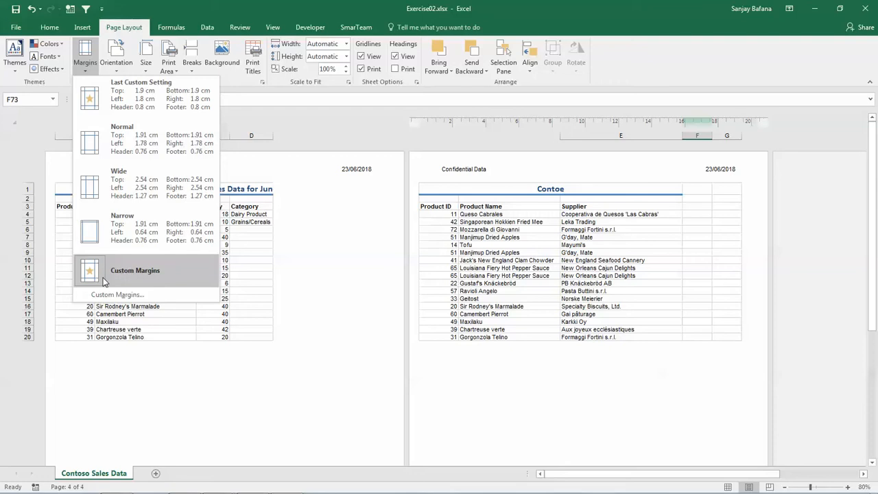
click(113, 238)
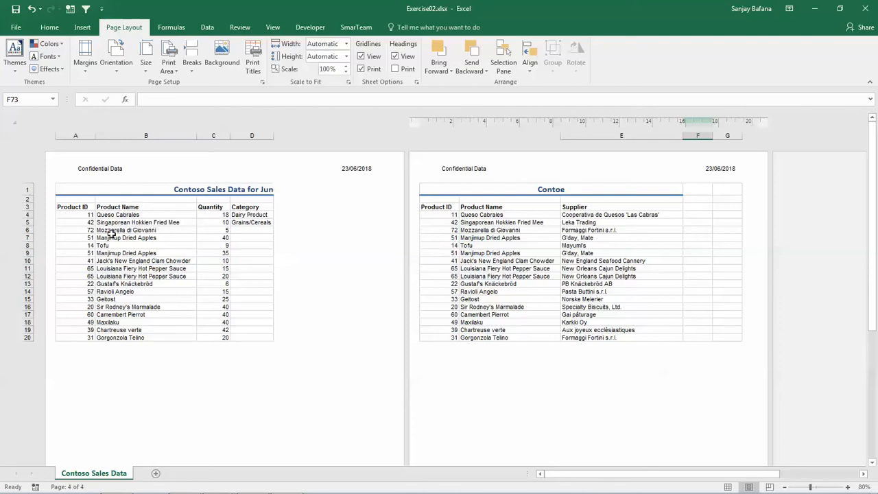
Try the Wide margin preset on the sheet and return the margins to Narrow
click(86, 65)
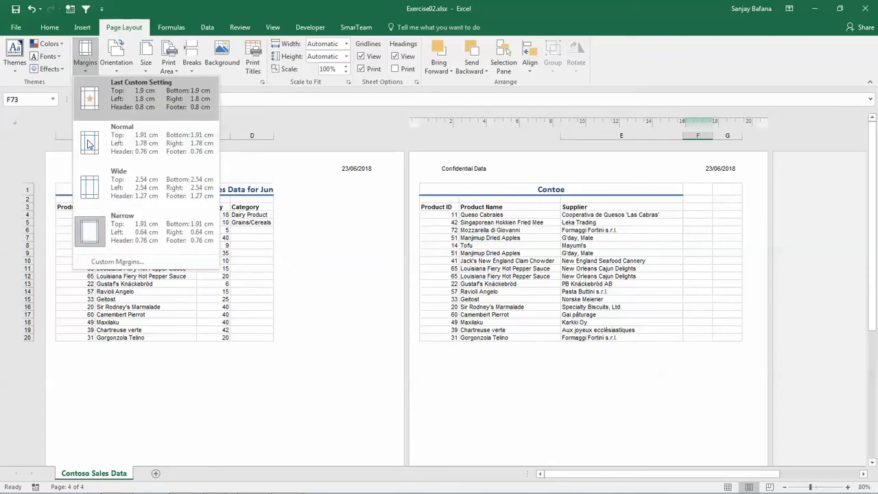
click(110, 195)
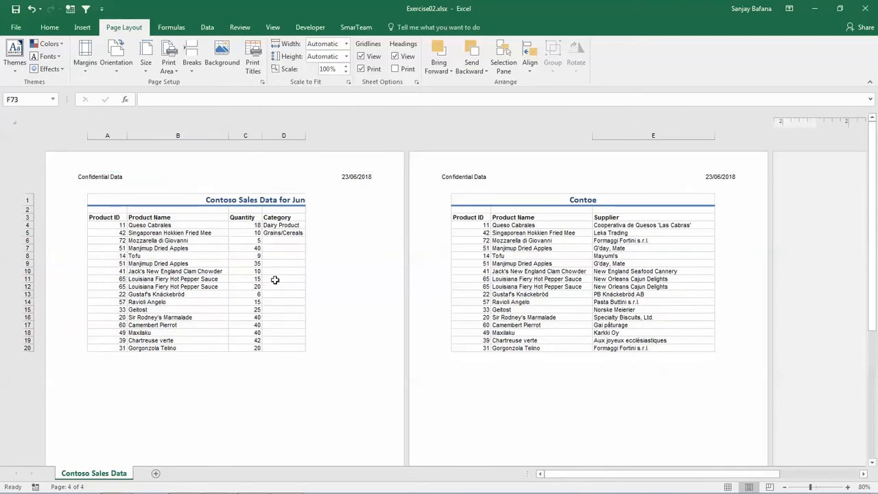
click(88, 73)
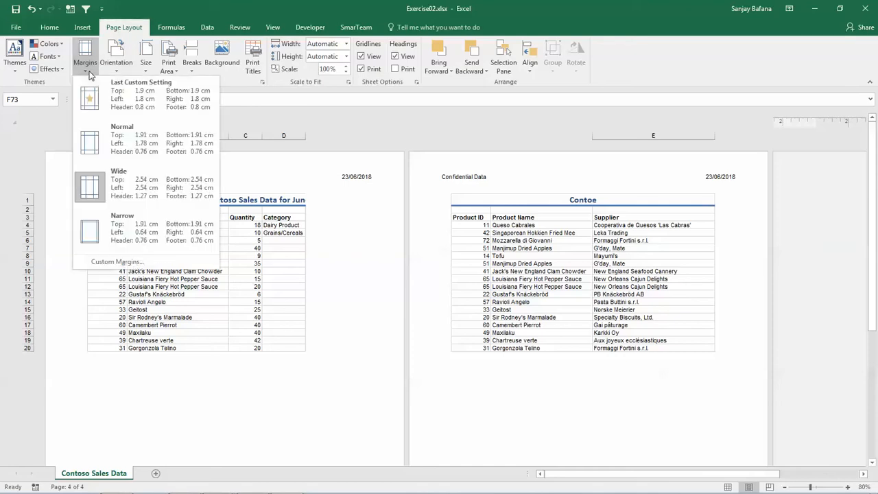
click(90, 234)
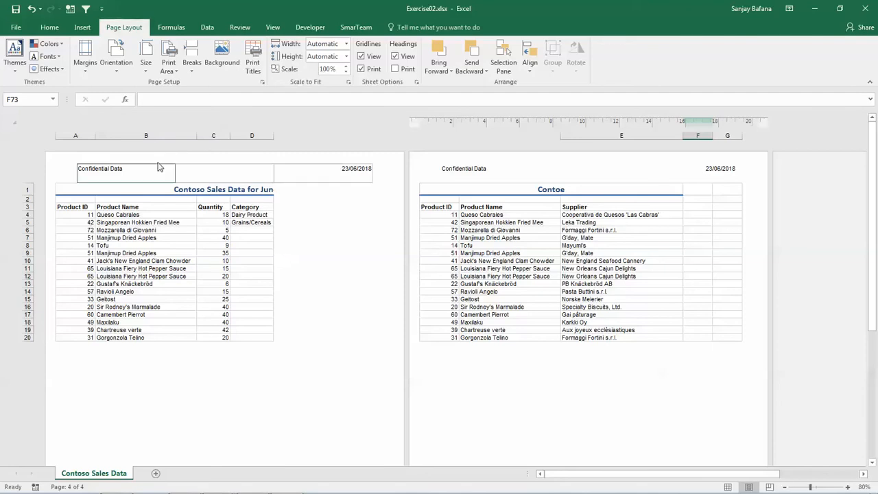
Try Landscape orientation for the sheet and return the pages to Portrait
click(121, 72)
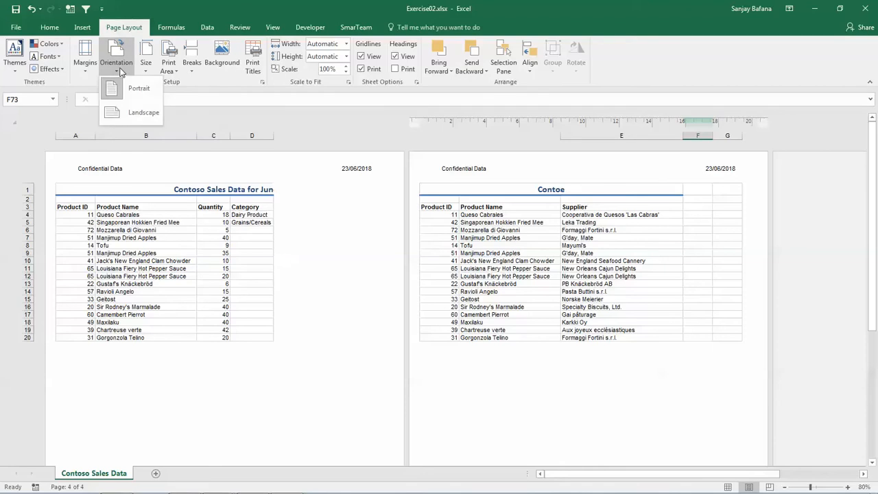
click(120, 111)
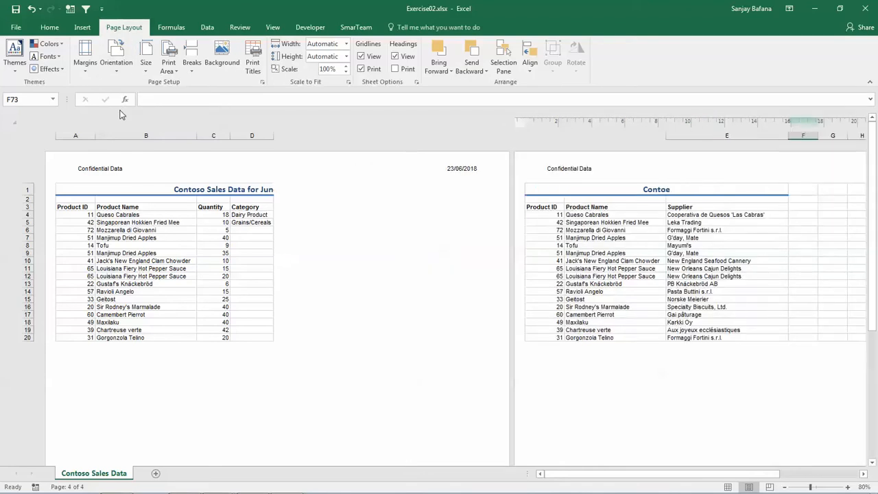
click(119, 69)
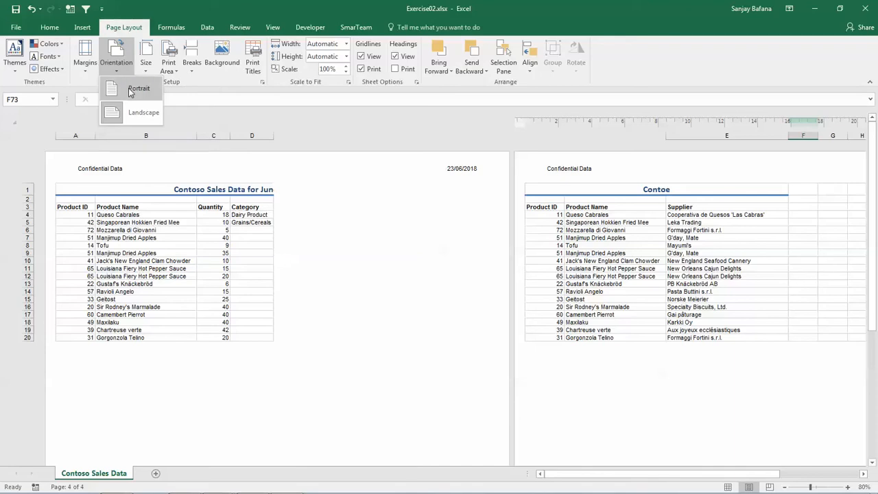
click(137, 89)
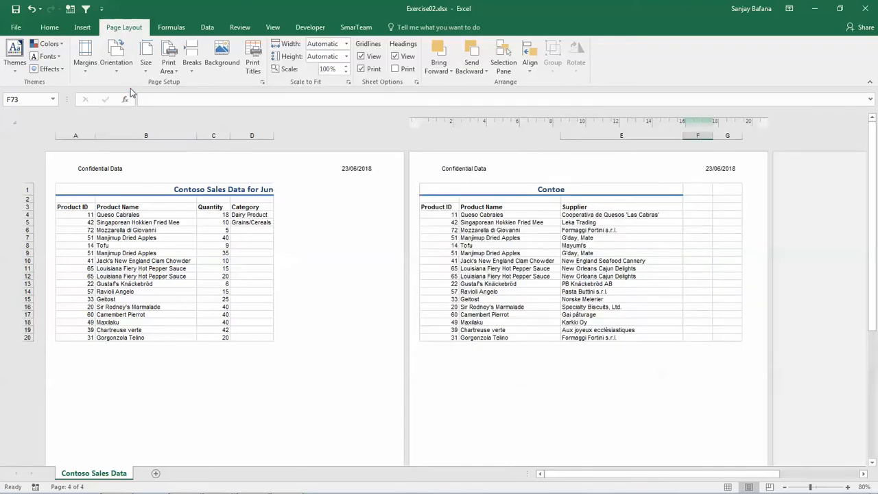
Change the sheet's page orientation to Landscape with several pages in view at 40% zoom
scroll(211, 215, down, 1)
scroll(211, 214, down, 3)
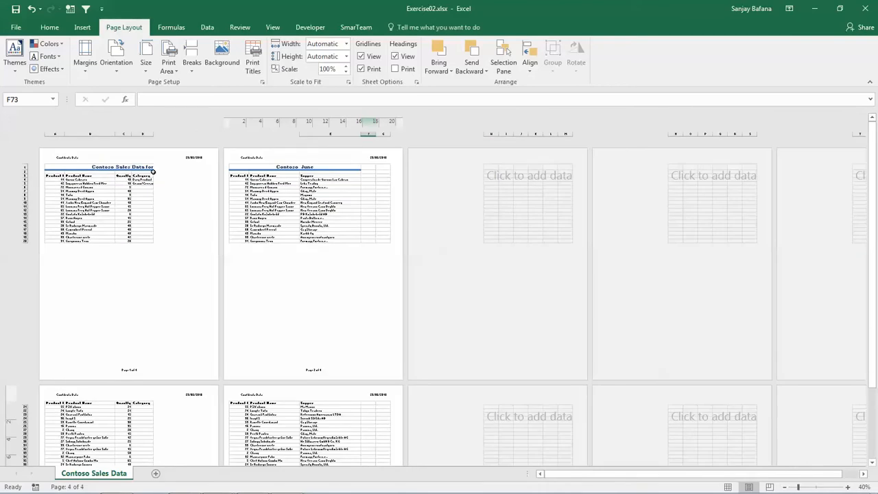
click(125, 74)
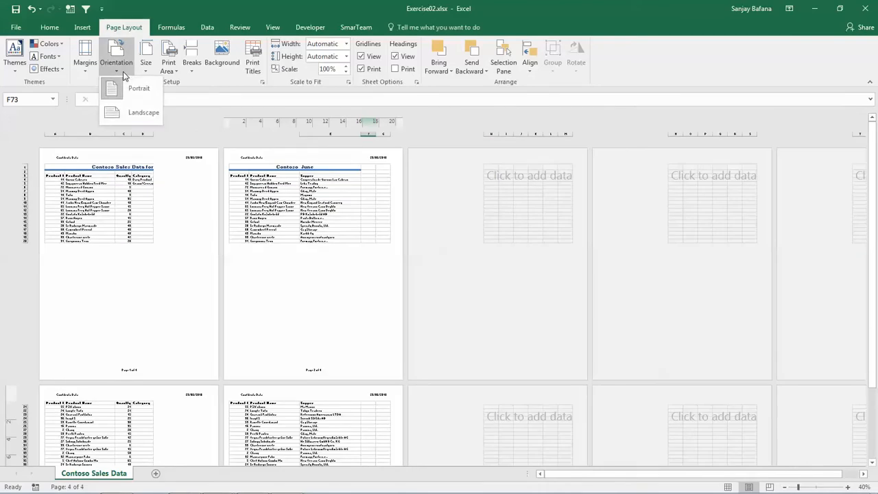
click(137, 114)
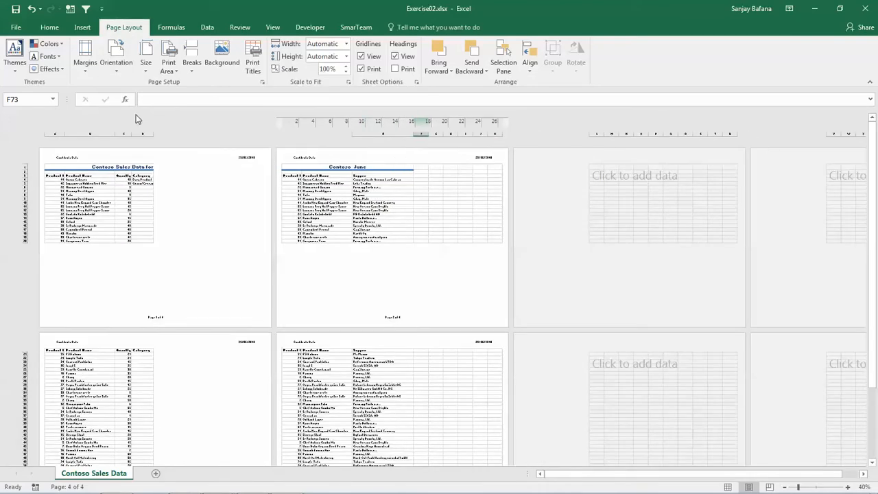
Set the sheet's paper size to A4 (21 cm x 29.7 cm)
click(118, 72)
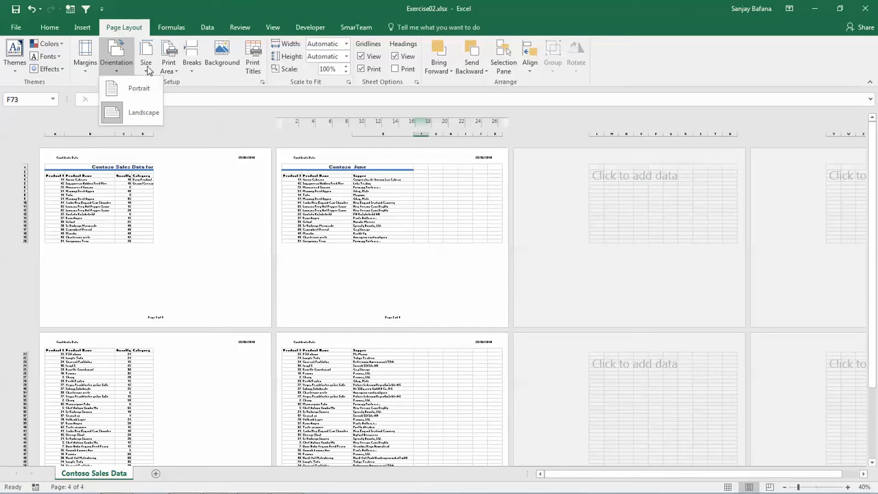
click(145, 65)
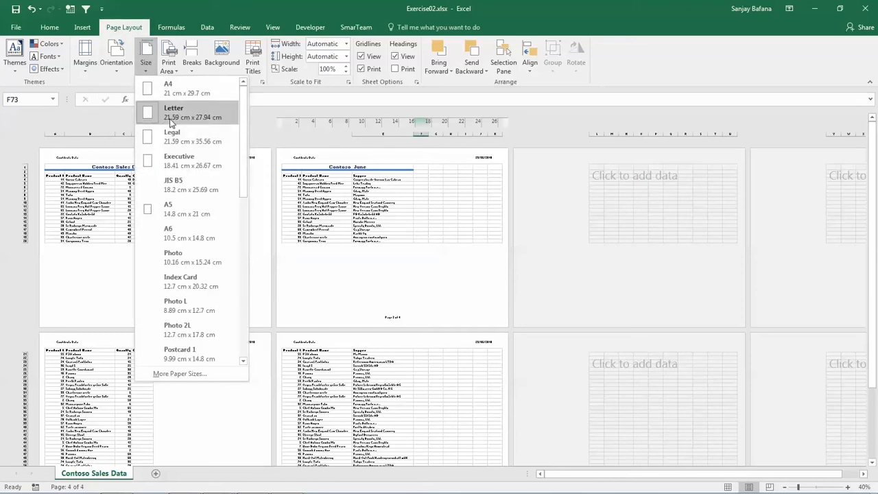
click(156, 83)
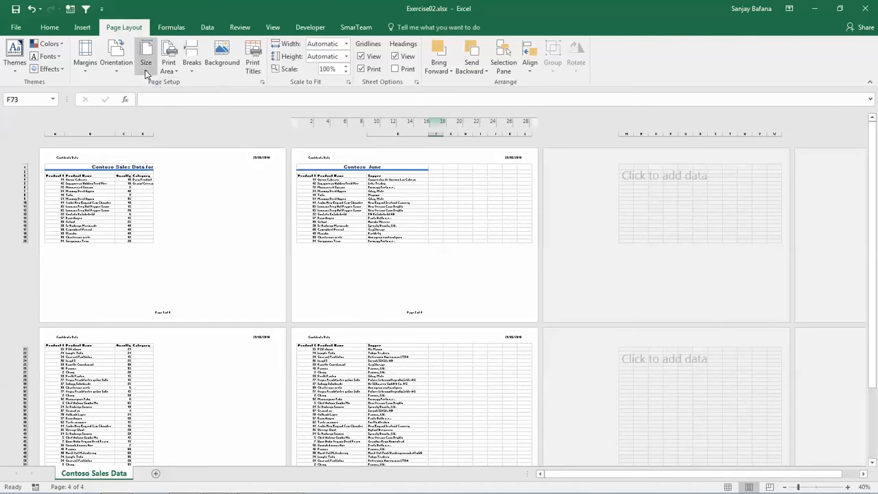
Set the sheet's paper size to A3 (29.7 cm x 41.99 cm)
click(145, 68)
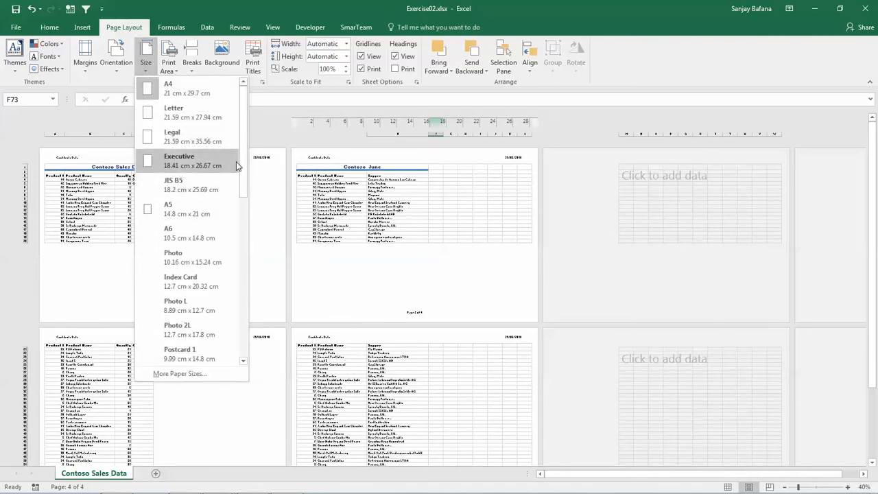
drag(245, 163, 241, 332)
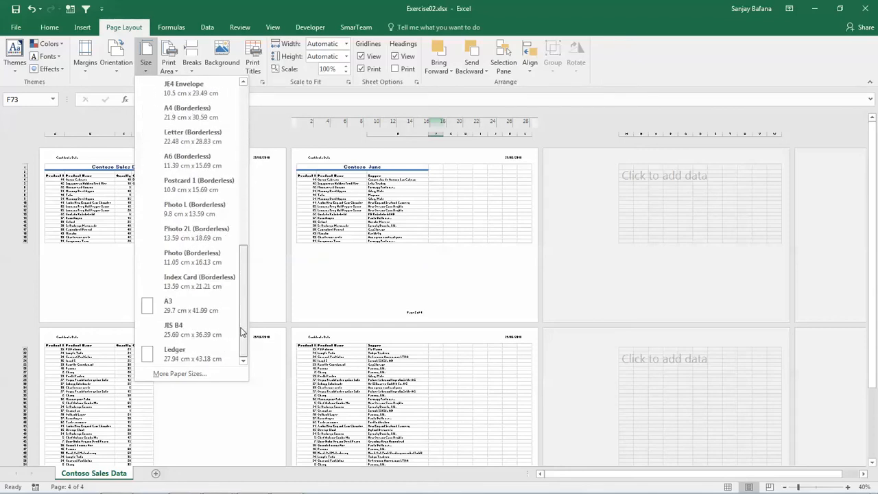
click(175, 309)
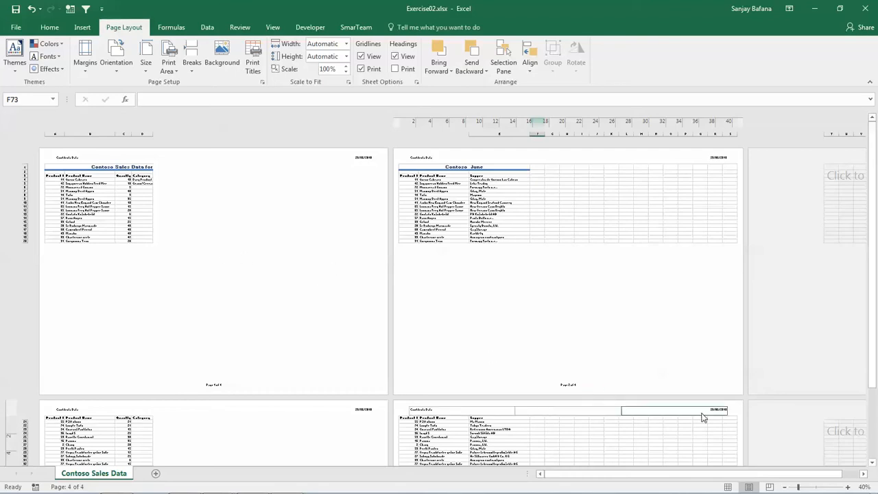
Switch the sheet to Page Break Preview and show the page breaks from row 1
click(770, 486)
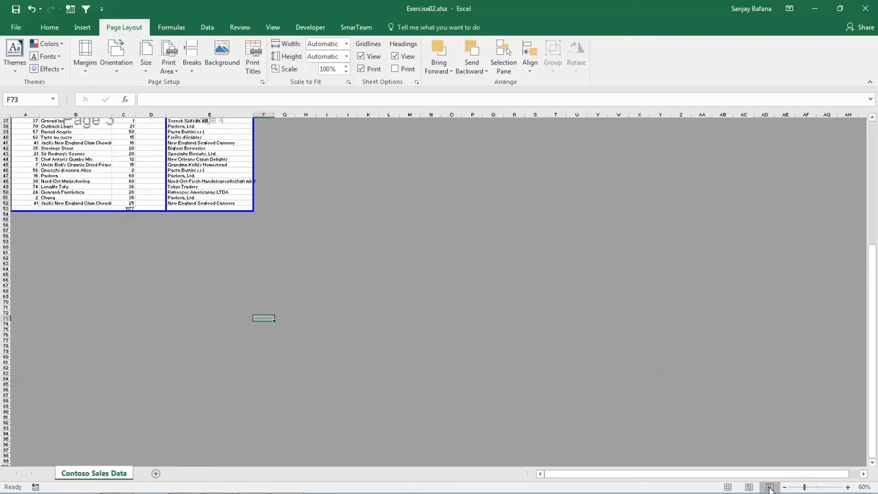
drag(874, 289, 874, 124)
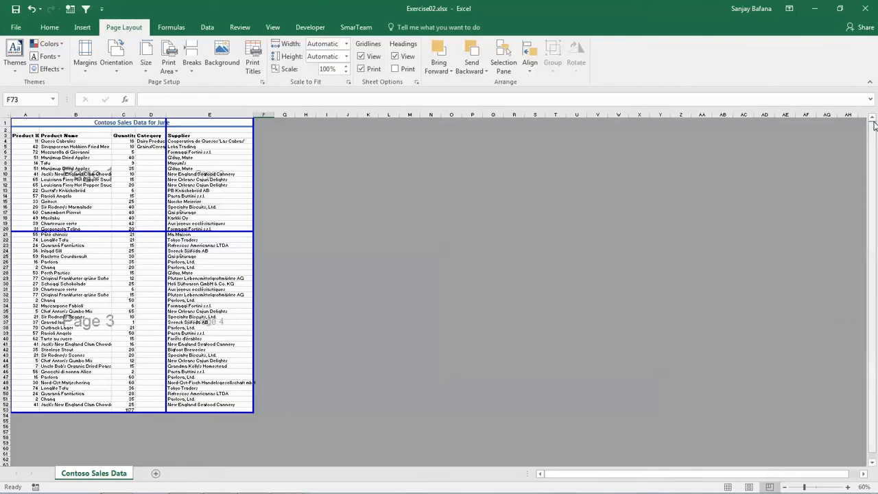
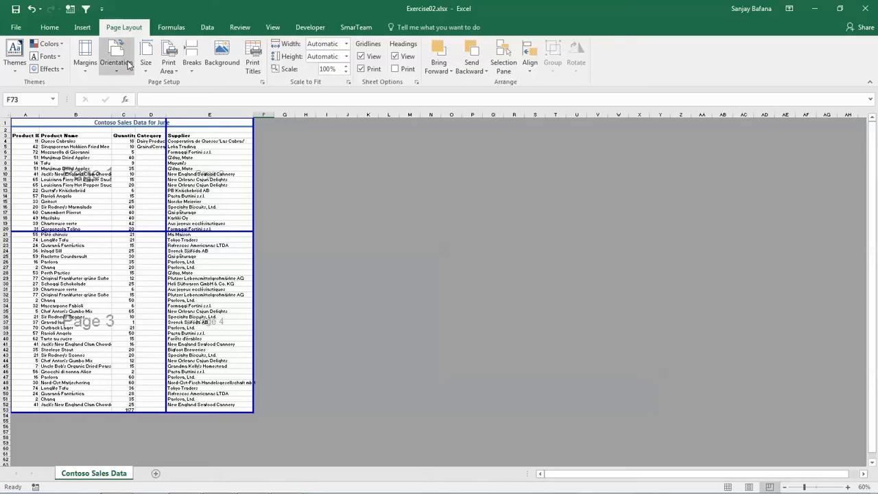
Reset all page breaks on the sheet and return to Page Layout view at the first page
click(194, 72)
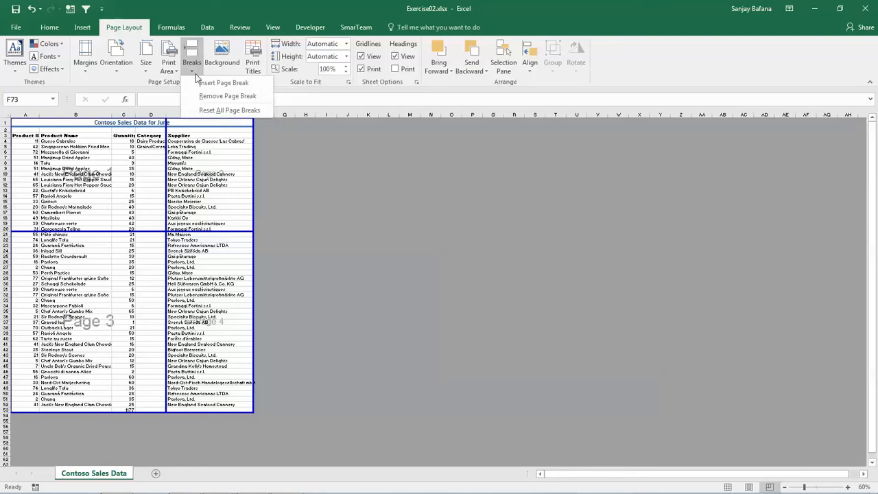
click(211, 111)
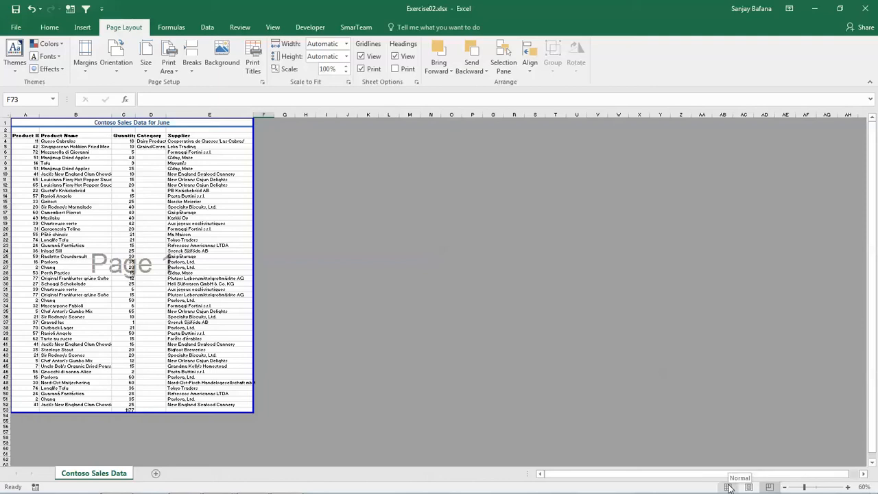
click(752, 487)
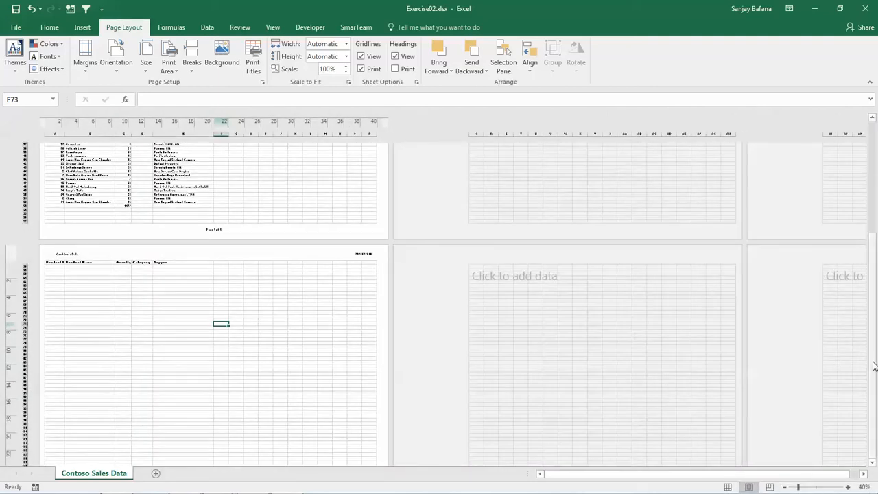
drag(874, 363, 876, 224)
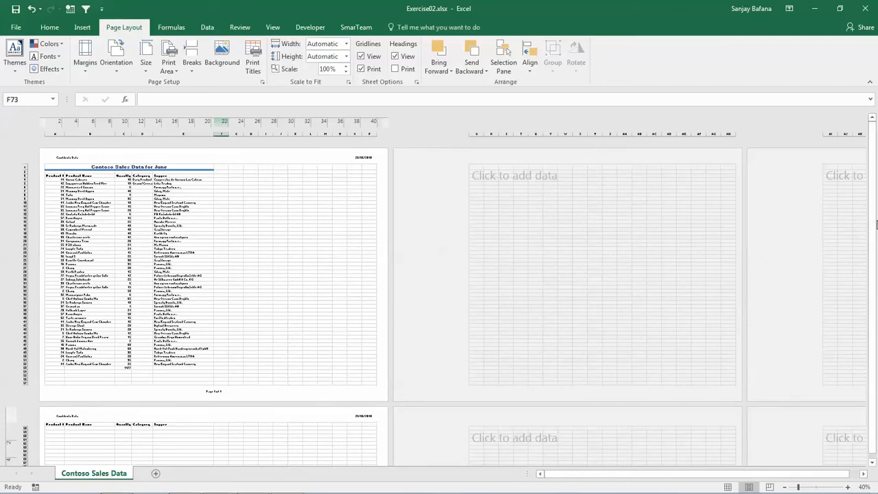
Set the sheet's paper size to A4 (21 cm x 29.7 cm) and its orientation to Portrait
click(145, 72)
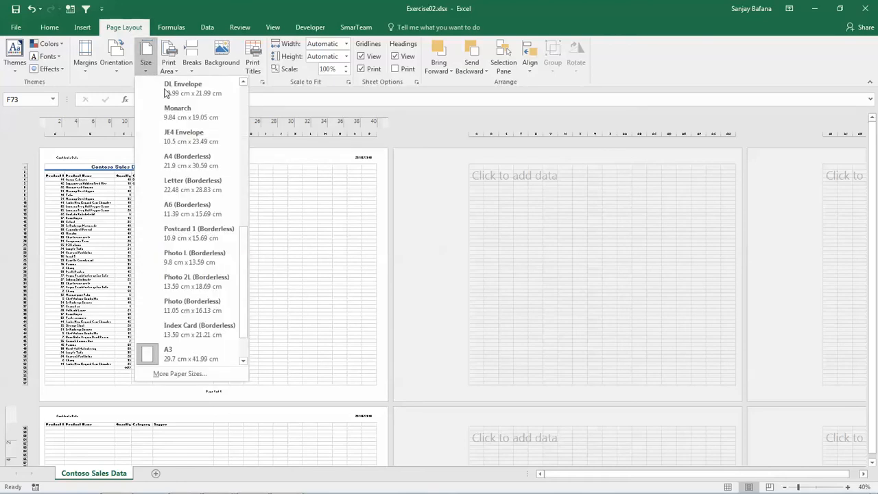
drag(241, 314, 258, 151)
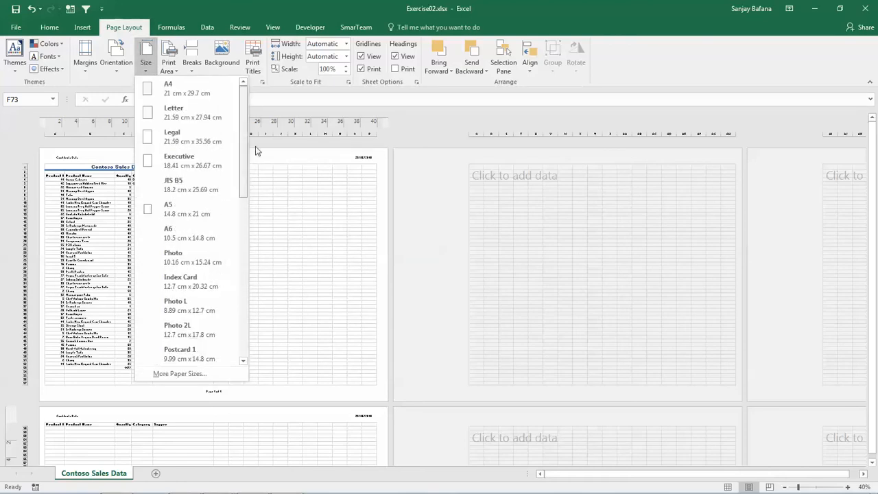
click(198, 90)
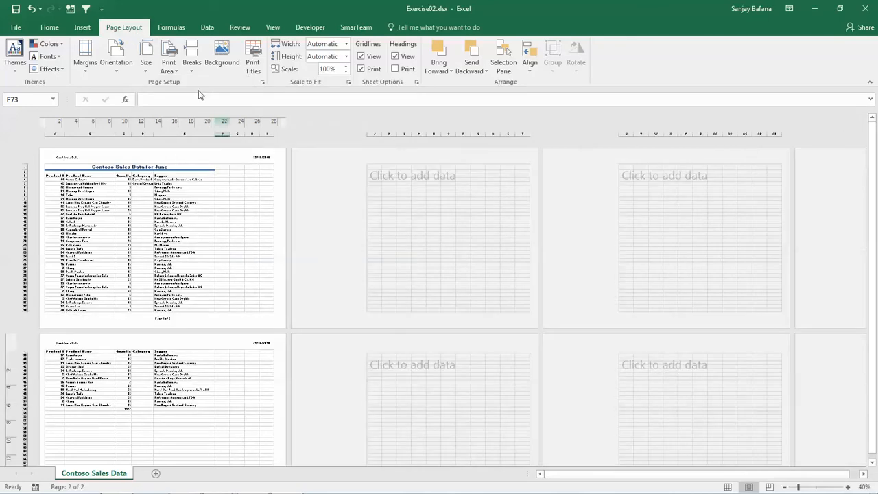
click(117, 68)
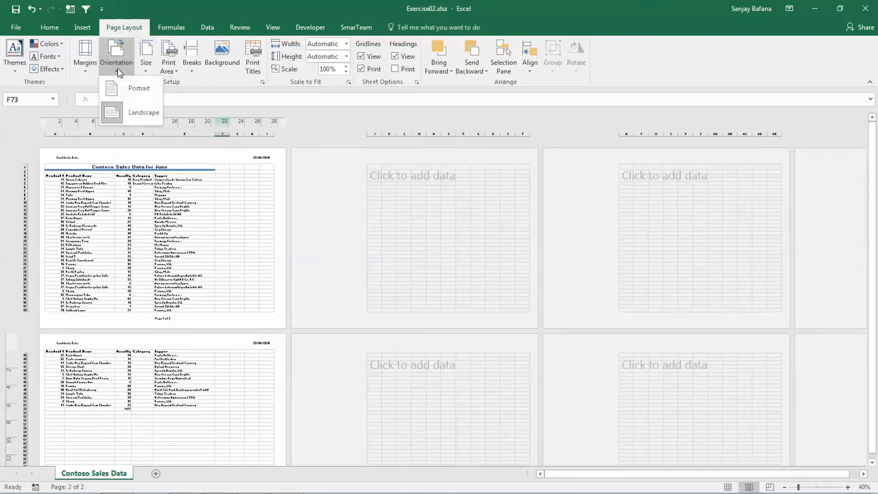
click(133, 88)
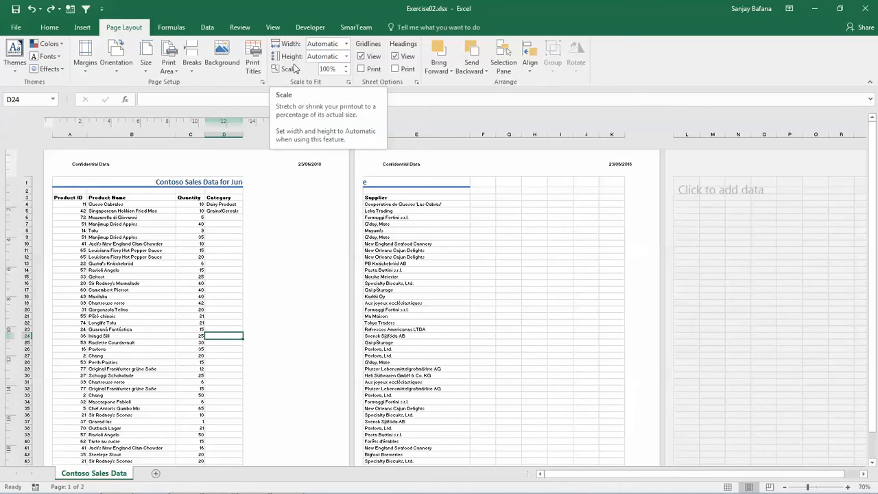
Scale the printout to fit 1 page wide by 1 page tall
click(348, 82)
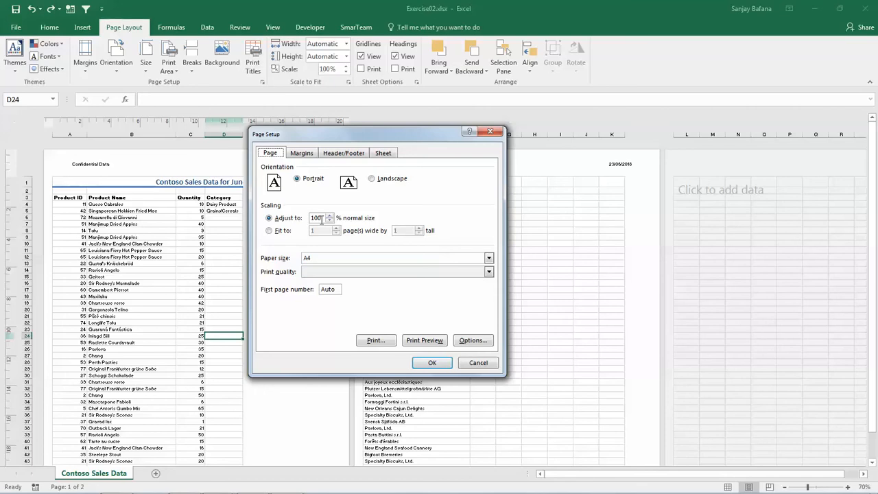
click(269, 231)
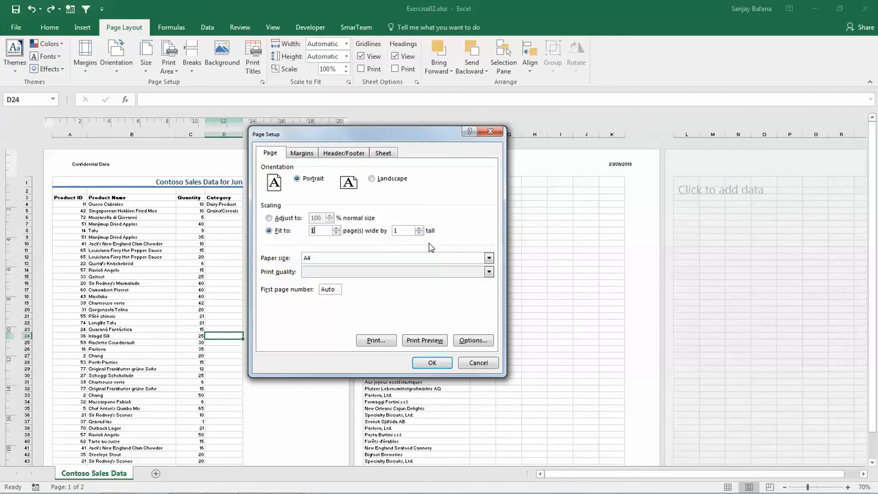
click(431, 363)
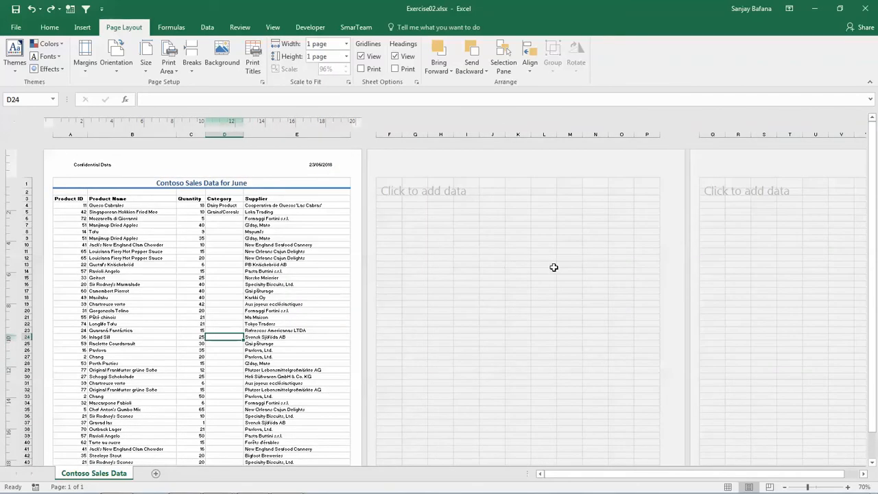
drag(872, 291, 876, 232)
Check the sheet's print preview and print settings, and return to the worksheet
click(17, 31)
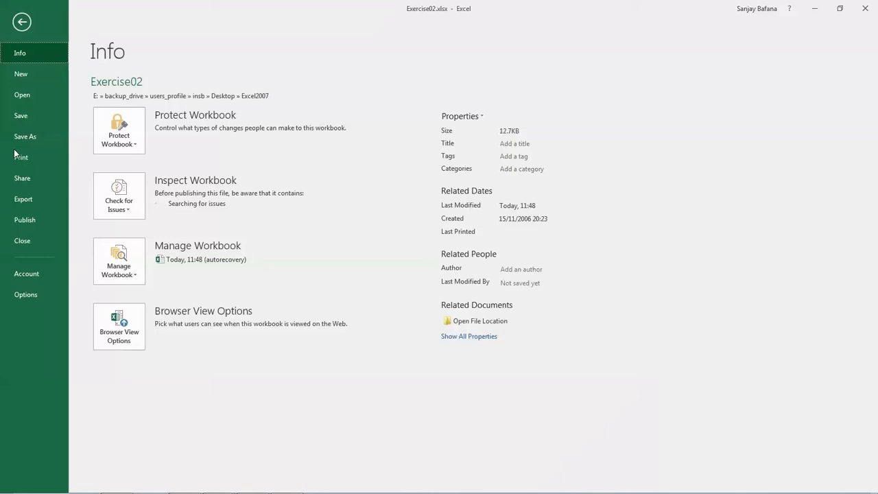
click(22, 24)
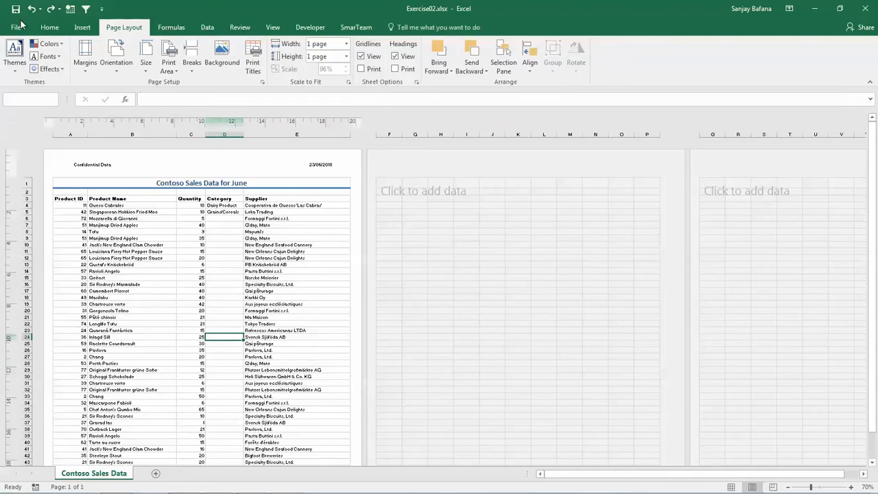
click(13, 28)
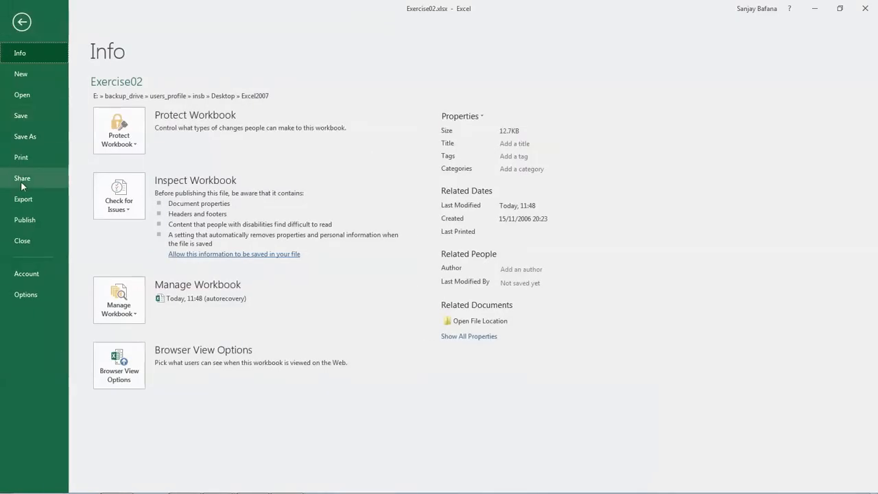
click(26, 160)
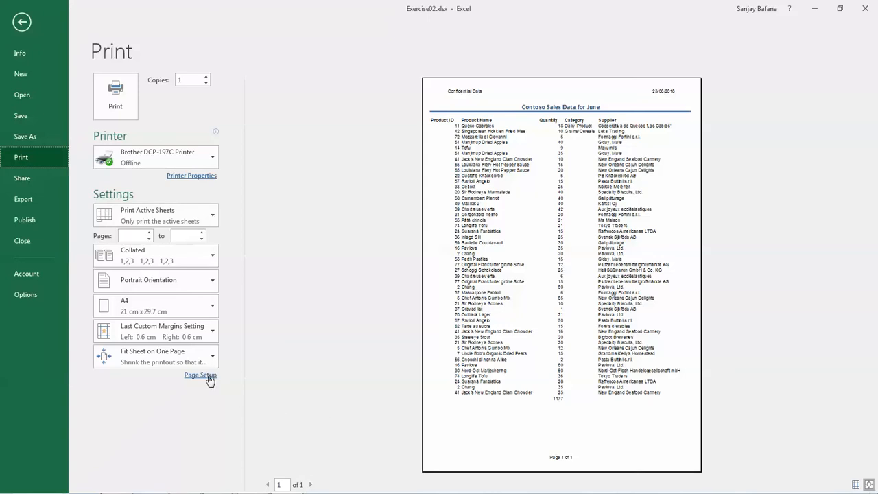
click(21, 24)
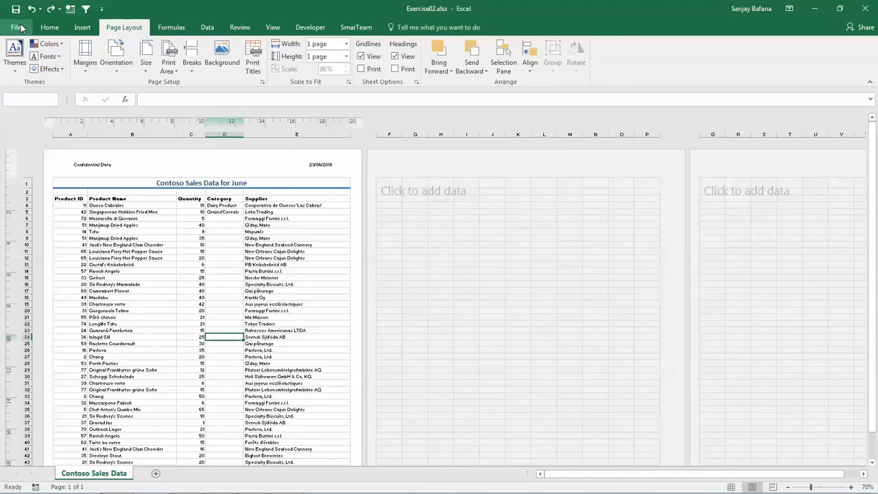
Enable printing of gridlines for the sheet and check the result in the print preview
click(262, 82)
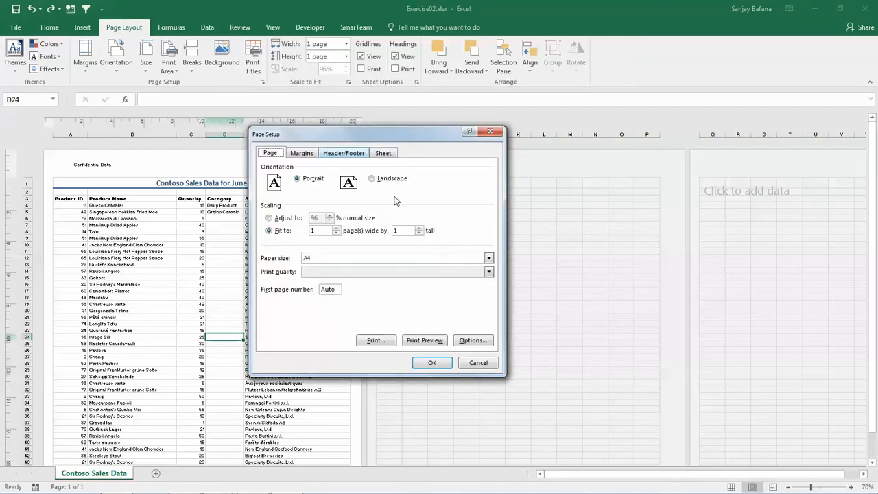
click(386, 153)
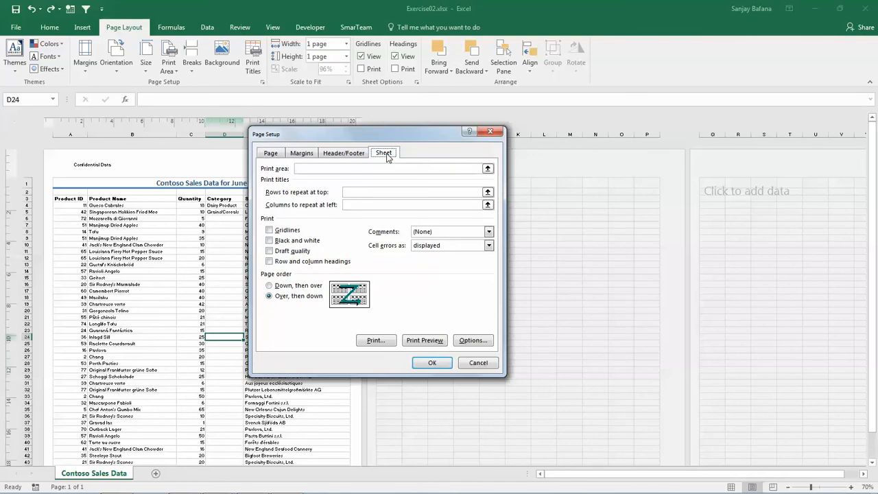
click(270, 231)
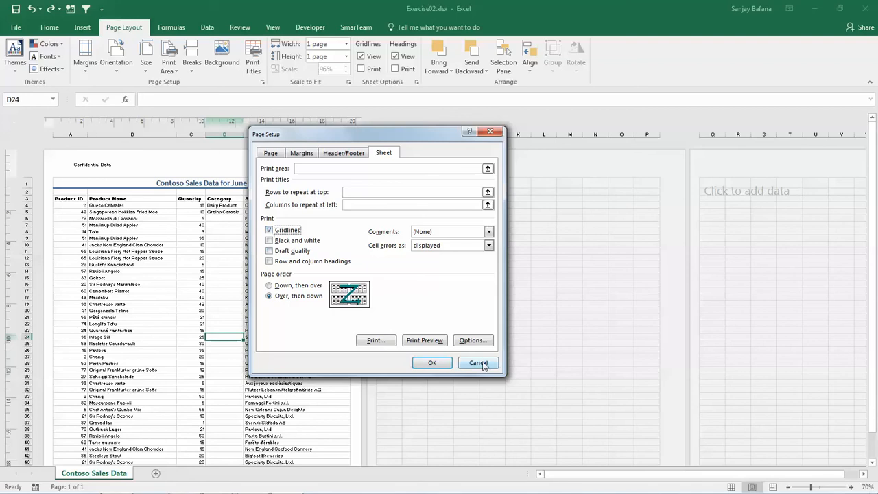
click(426, 341)
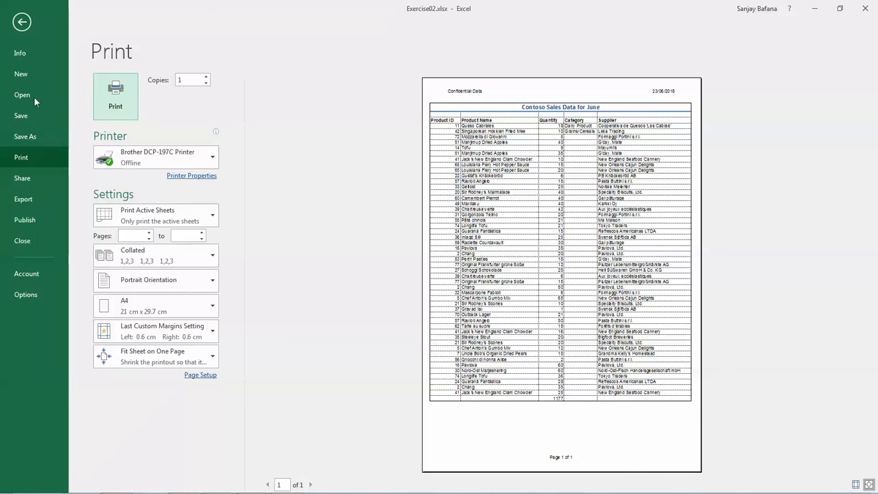
click(22, 23)
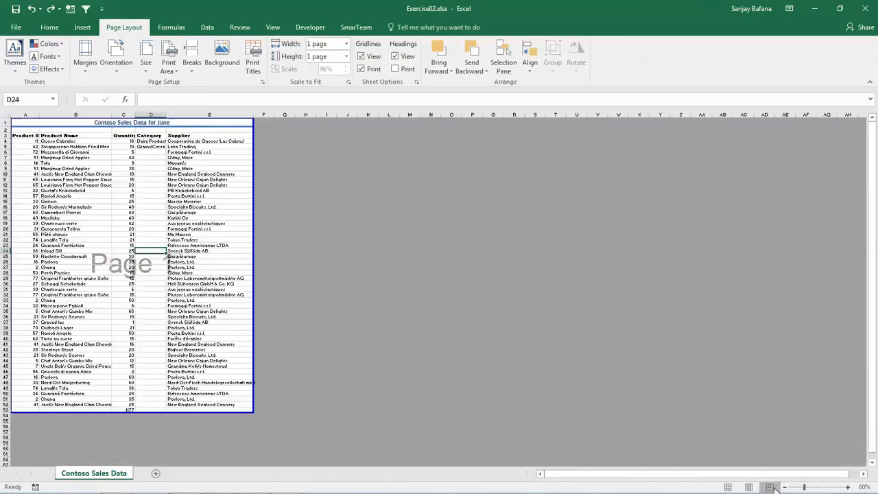
Try to insert a page break above row 27 in Page Break Preview, starting from cell A27
click(773, 487)
ctrl+scroll(21, 274, up, 3)
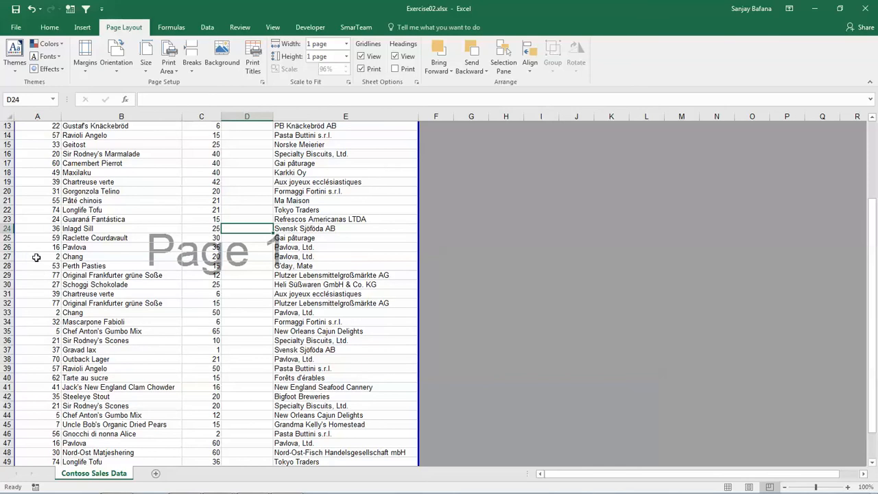
click(36, 257)
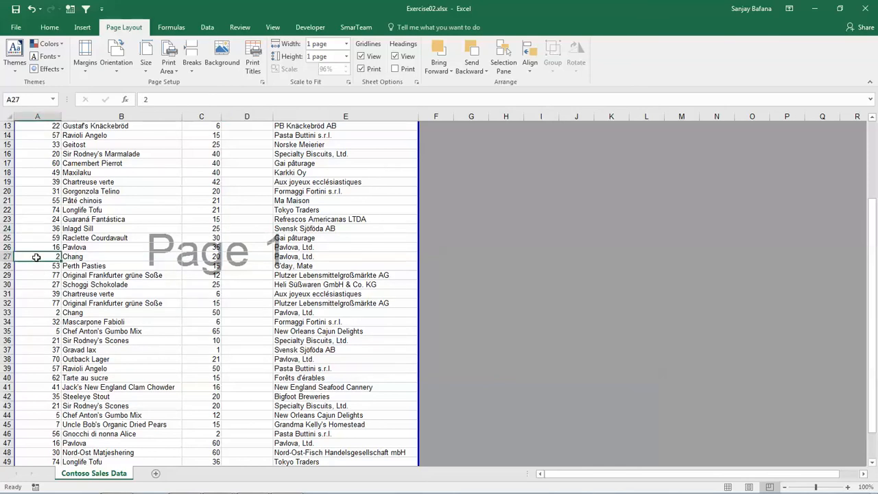
click(192, 71)
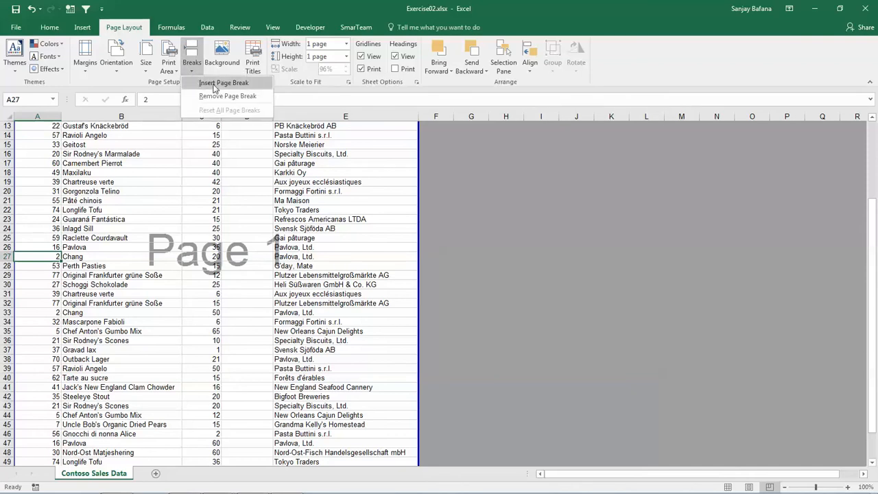
click(215, 84)
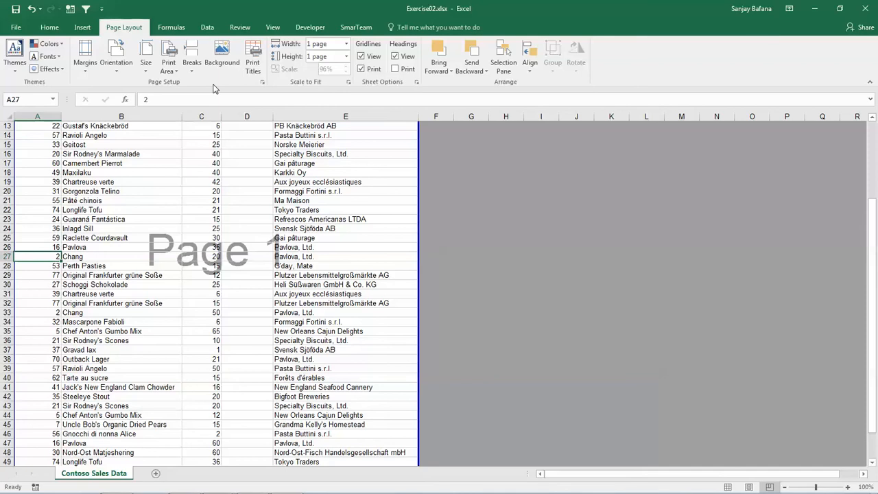
Reset all page breaks to clear the manual break at row 27
click(152, 277)
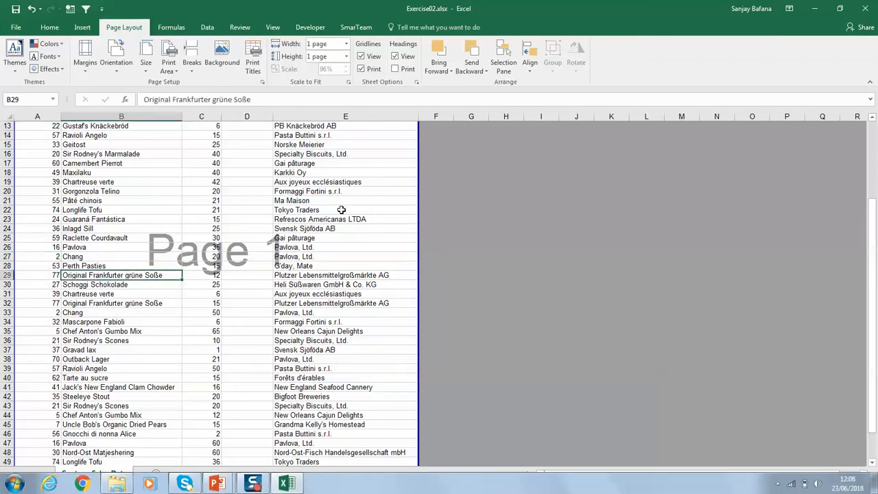
click(191, 74)
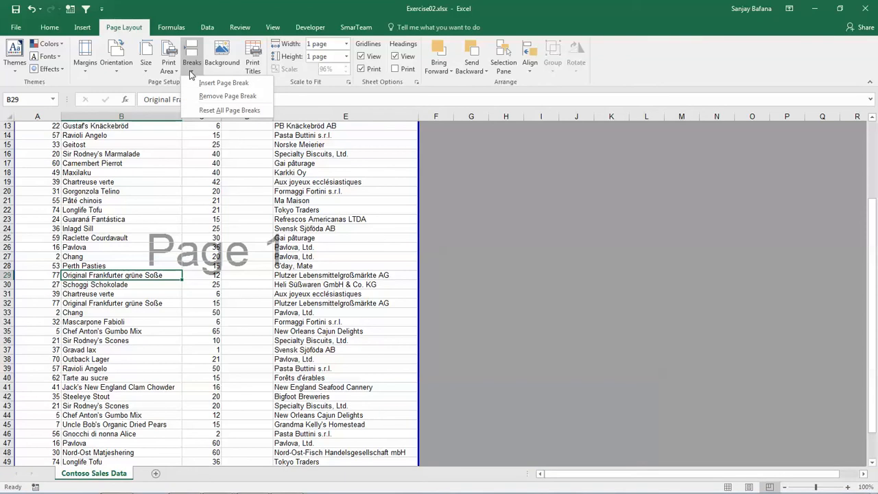
click(209, 110)
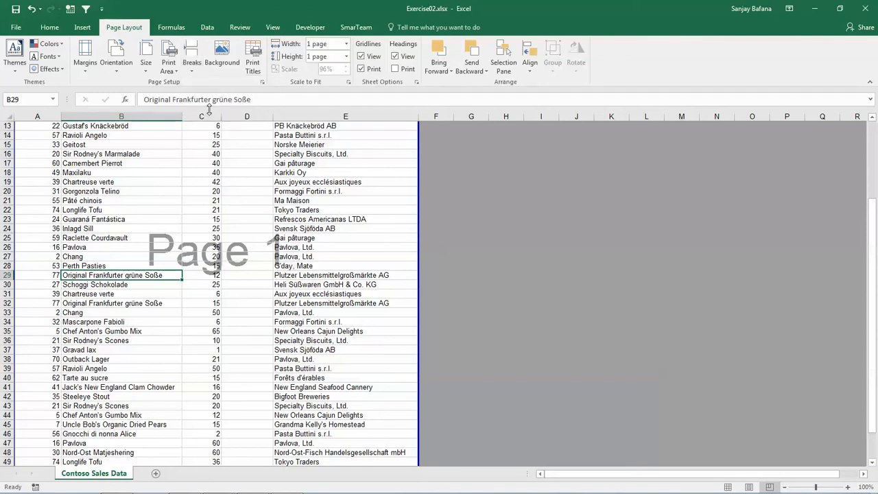
click(168, 67)
click(147, 67)
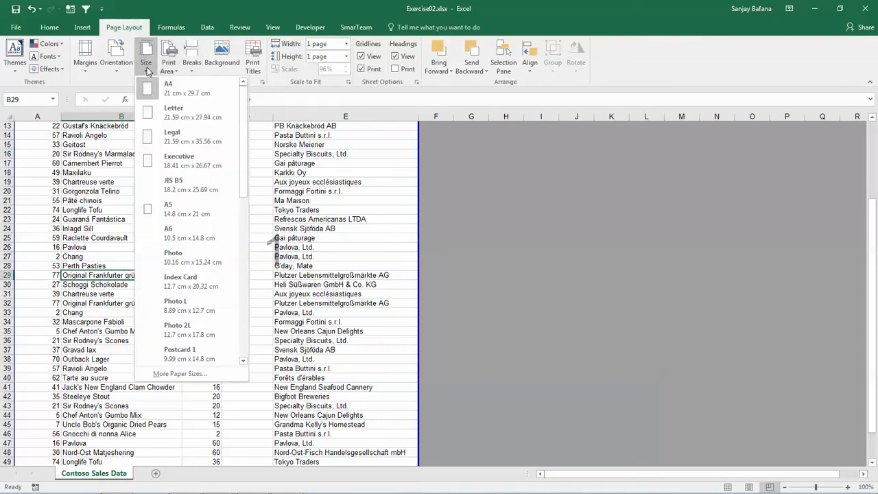
click(293, 156)
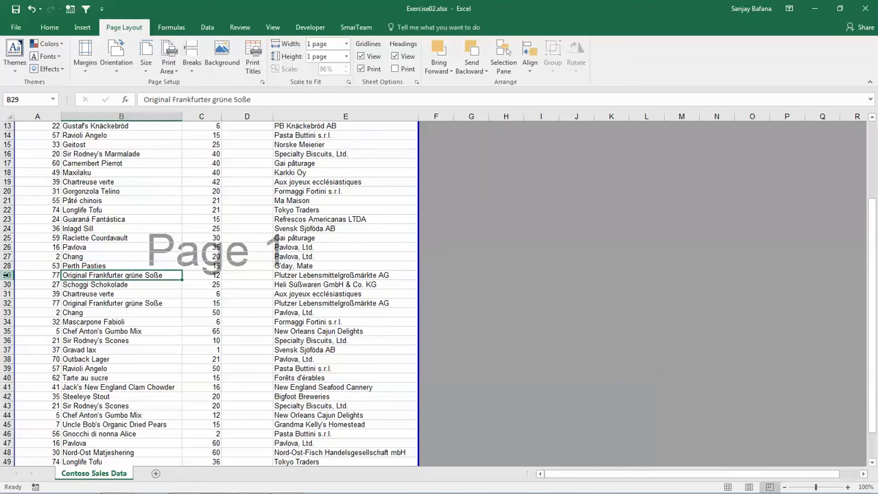
Select the whole of row 29 and insert a page break above it, staying in Page Break Preview
click(7, 274)
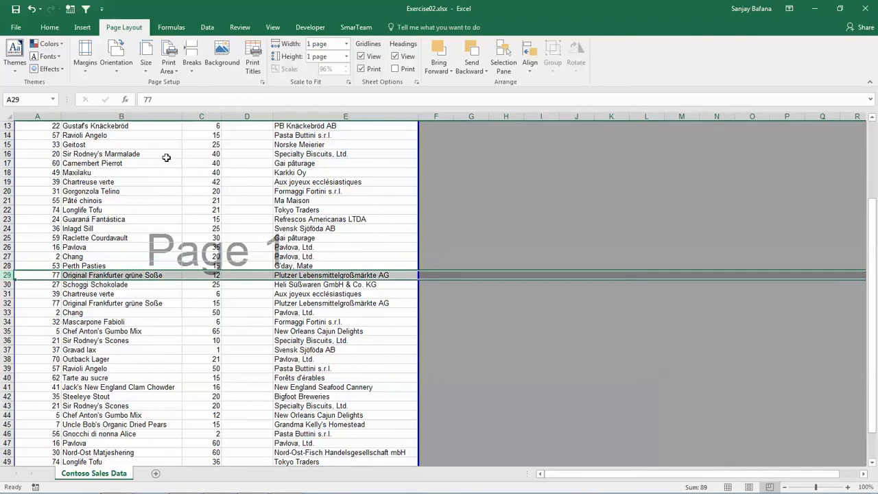
click(192, 69)
click(209, 85)
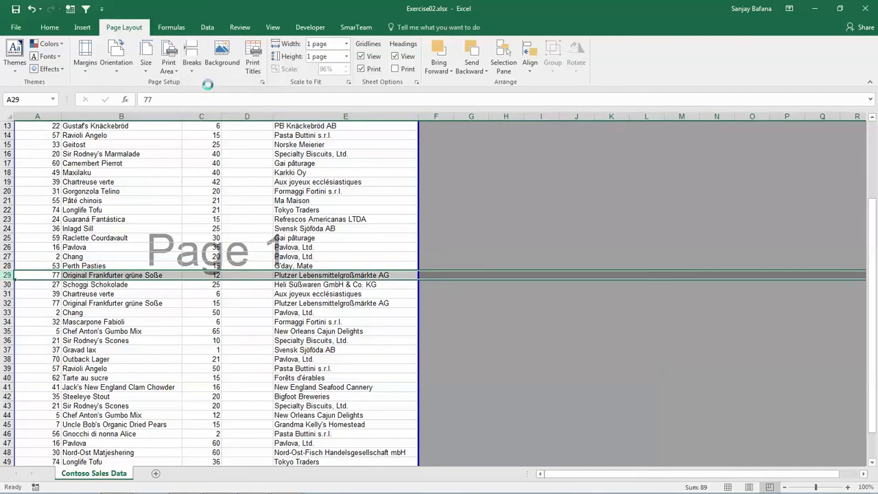
click(768, 488)
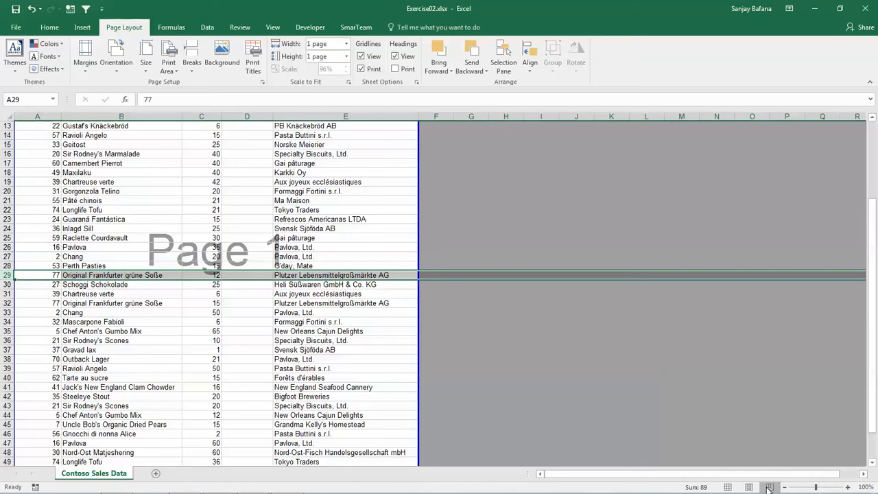
Switch the sheet to Page Layout view and look over how the data splits across the printed pages
click(365, 387)
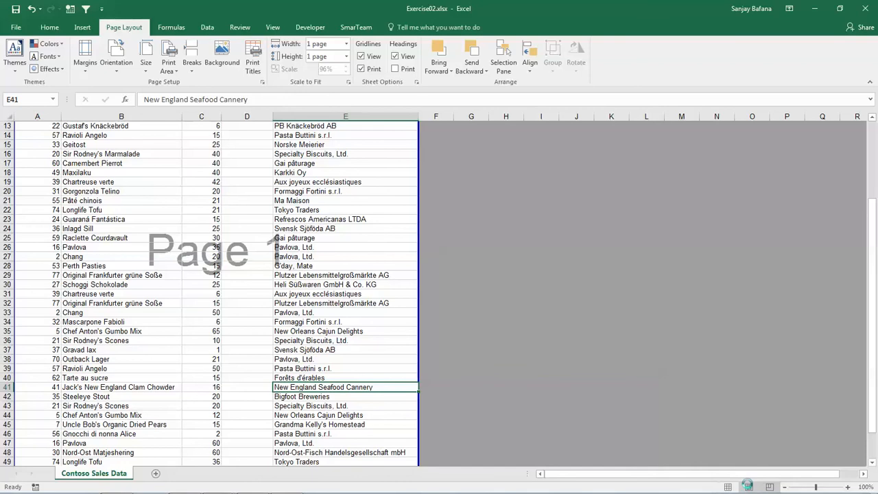
click(749, 487)
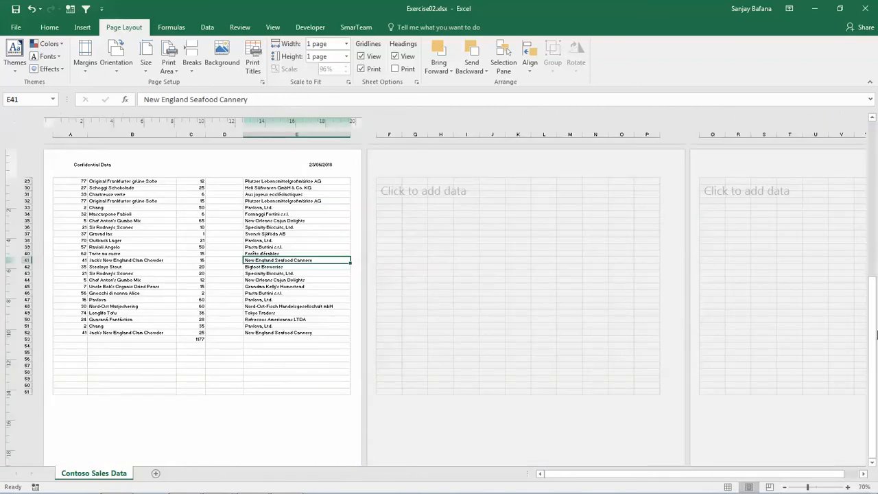
drag(874, 312, 874, 227)
Open the print preview from Page Setup and set the scaling to Fit All Columns on One Page
click(350, 84)
click(418, 341)
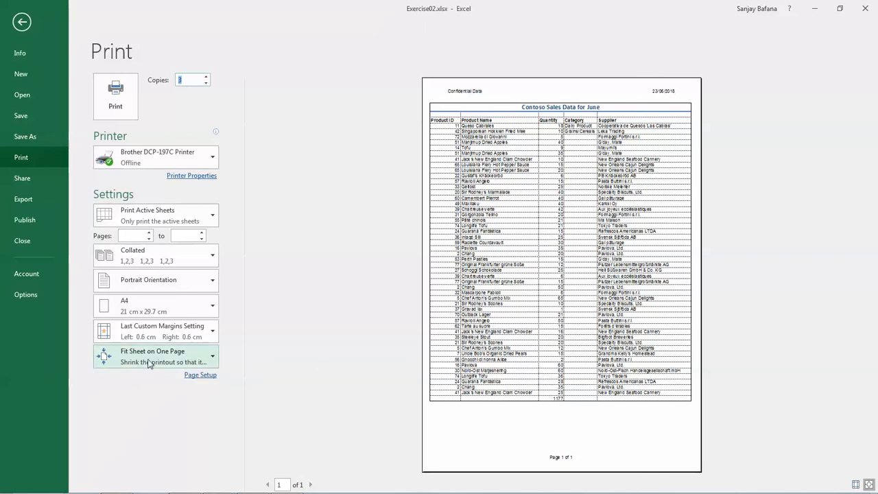
click(197, 358)
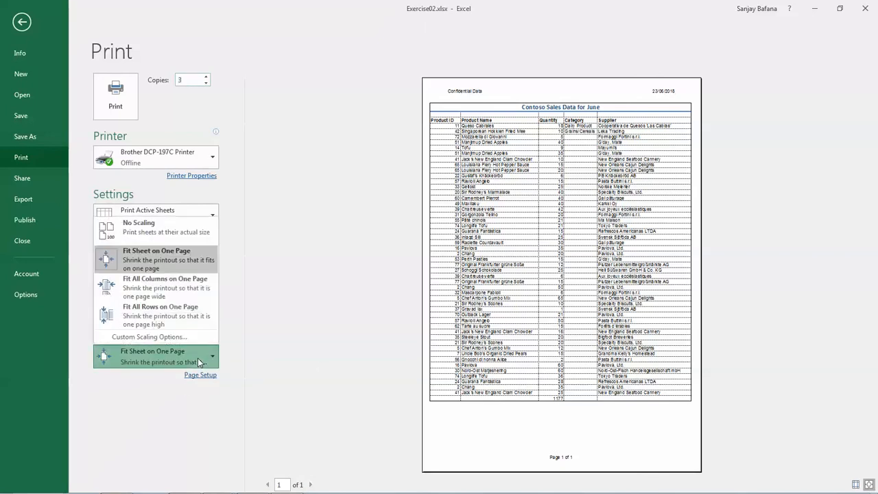
click(160, 288)
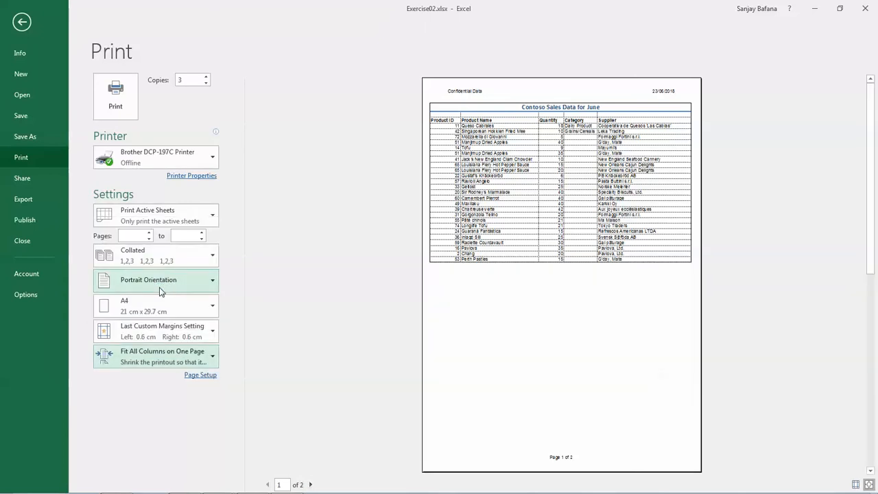
Compare both pages of the print preview, checking where the data splits and whether the headings repeat, and return to the sheet
key(Down)
click(560, 402)
scroll(560, 402, down, 1)
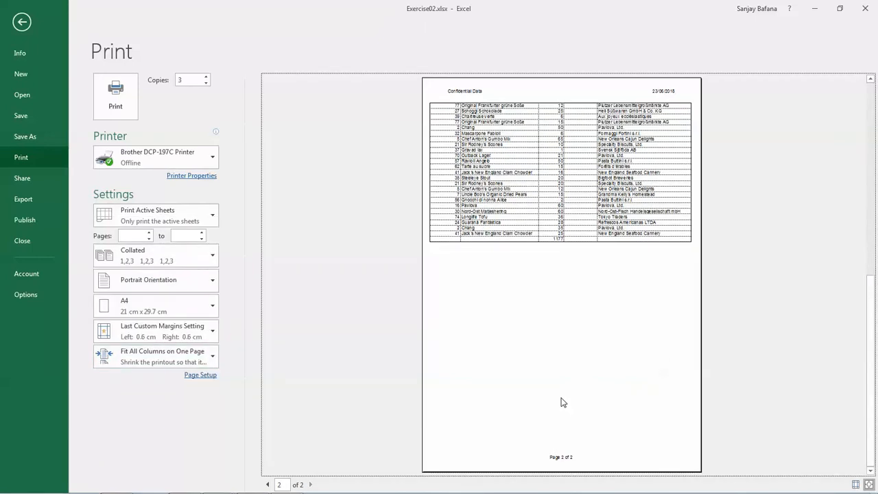
scroll(561, 403, up, 1)
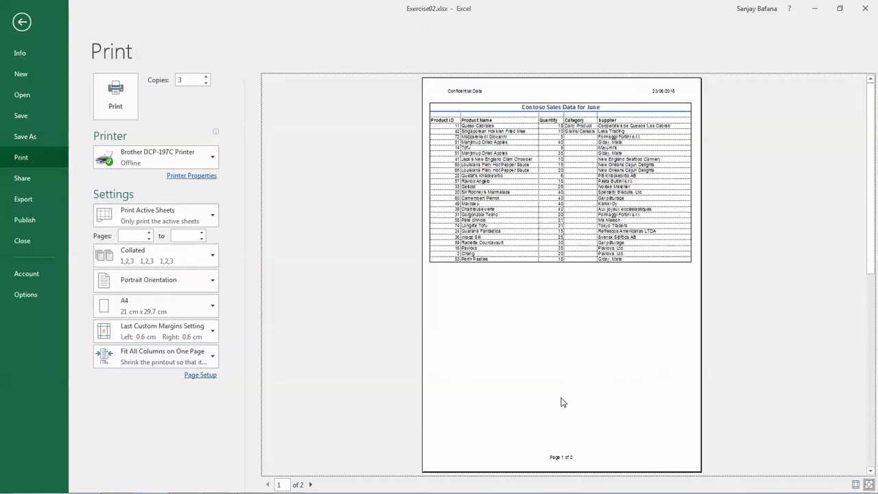
scroll(561, 402, down, 1)
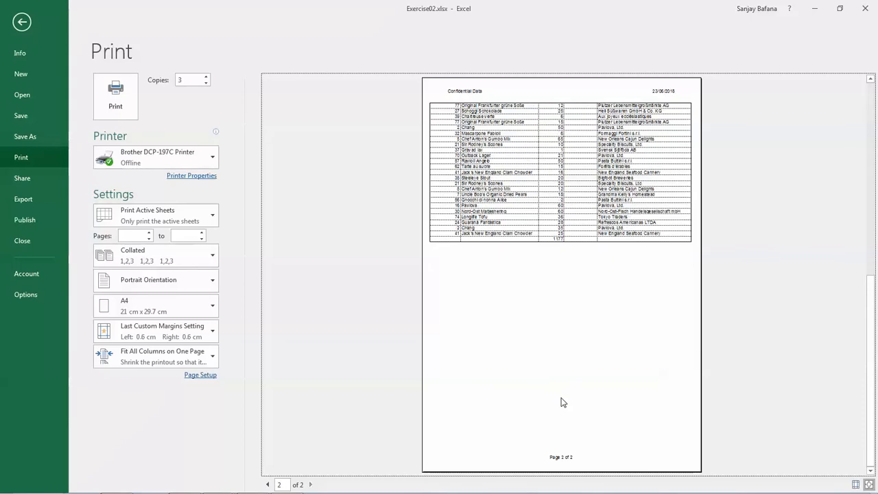
scroll(561, 403, up, 1)
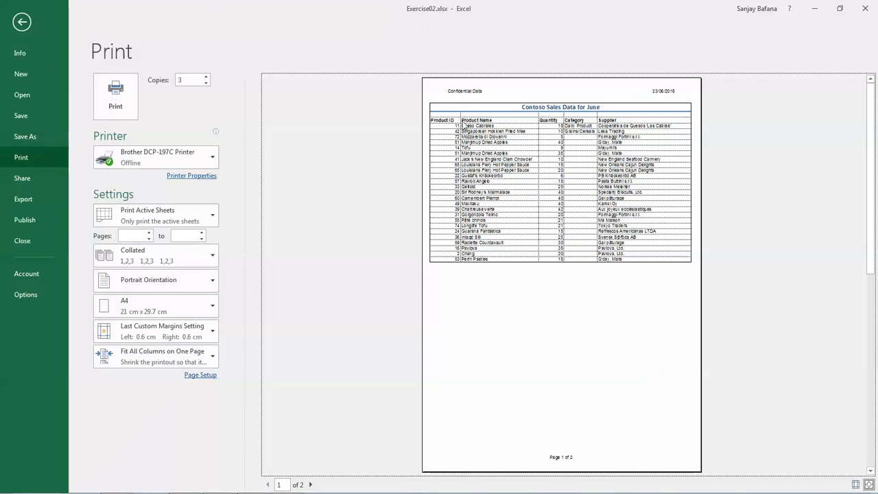
scroll(471, 145, down, 2)
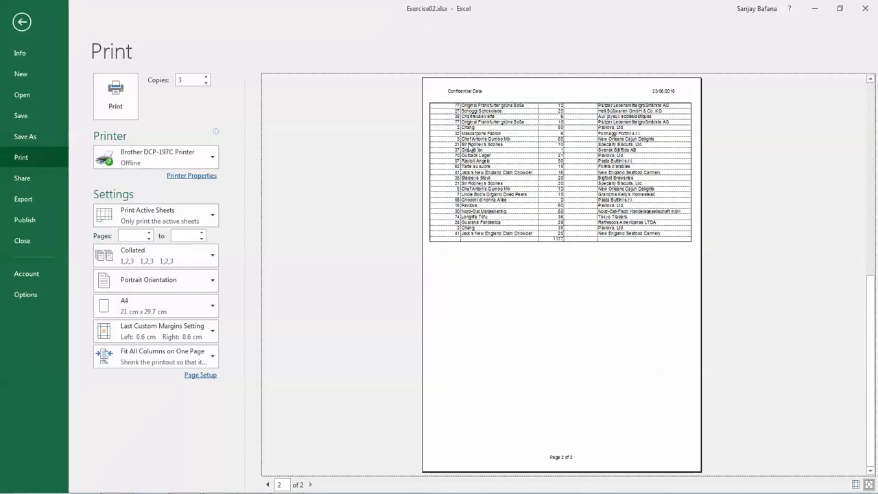
scroll(470, 147, up, 2)
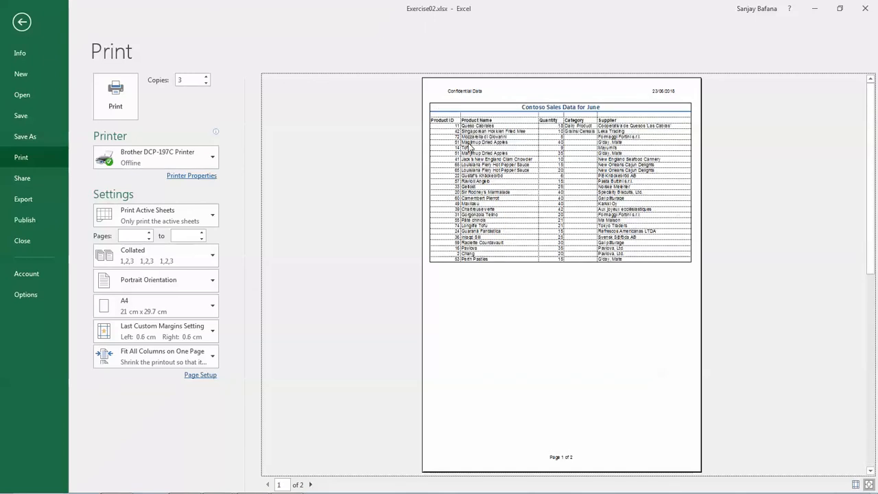
click(22, 22)
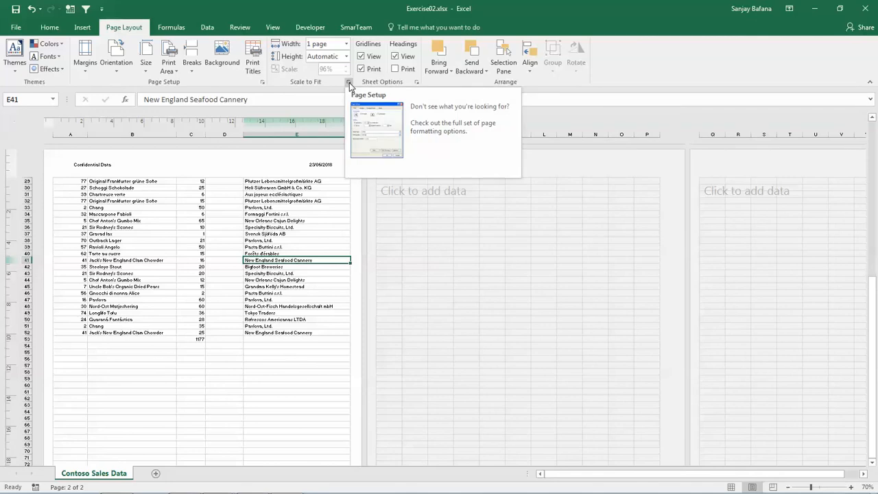
Set rows 1 to 3 ($1:$3) in Page Setup as the print title rows repeated at the top of each page
click(350, 83)
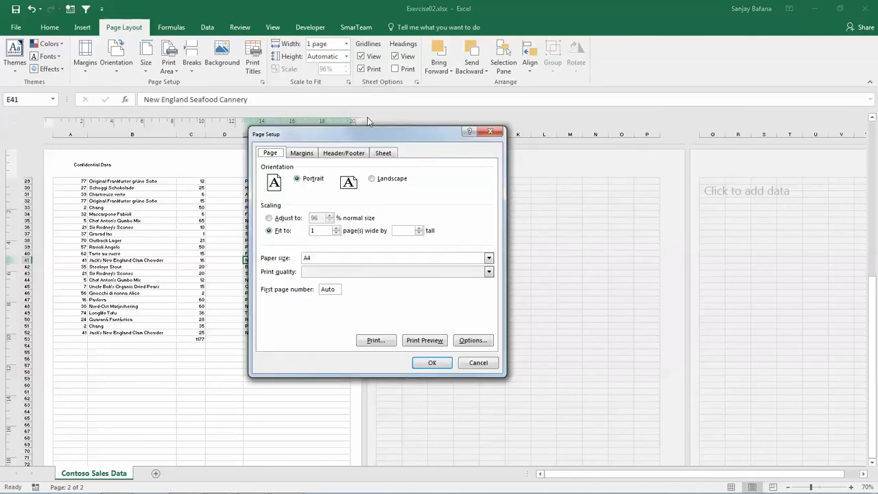
click(382, 153)
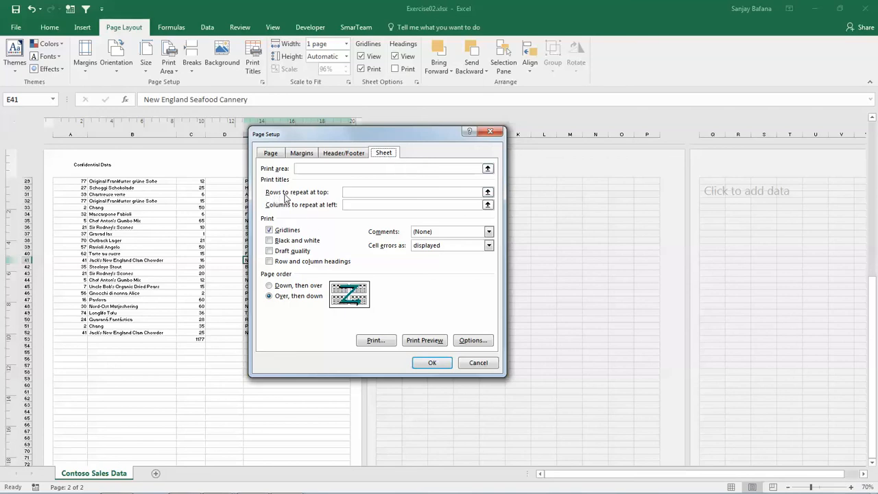
click(488, 194)
click(28, 194)
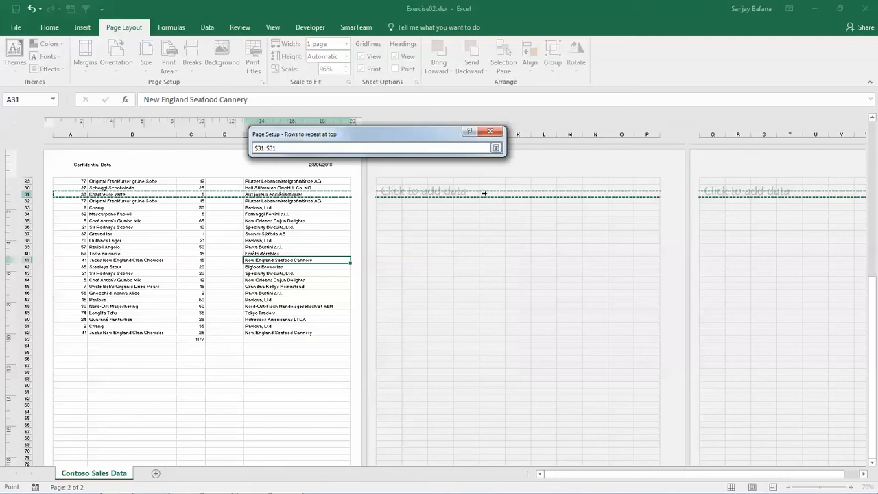
drag(873, 345, 868, 152)
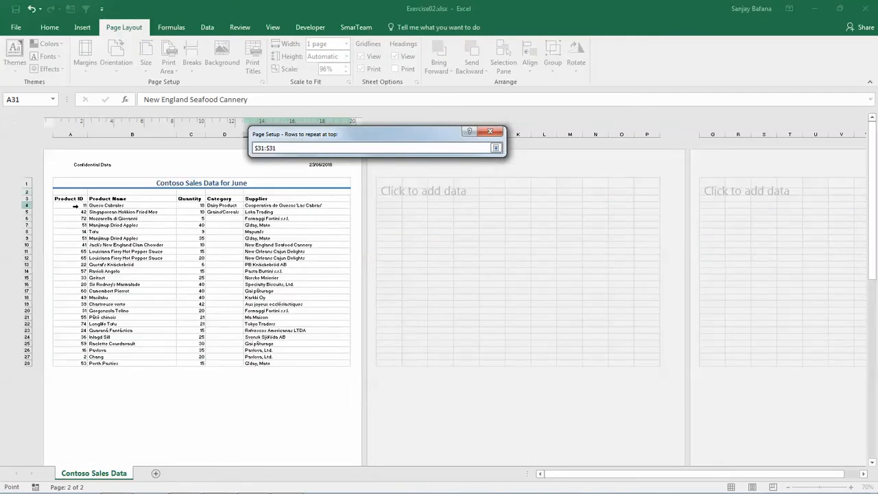
click(26, 183)
drag(27, 185, 25, 198)
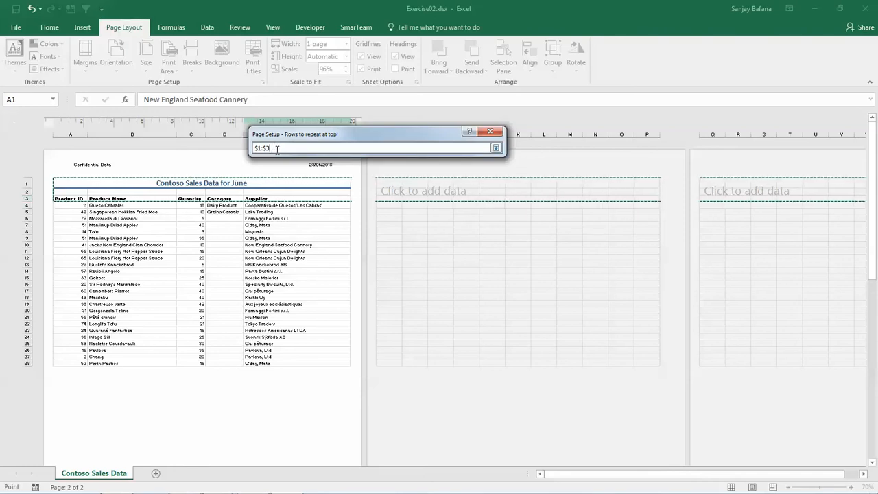
click(496, 149)
click(434, 361)
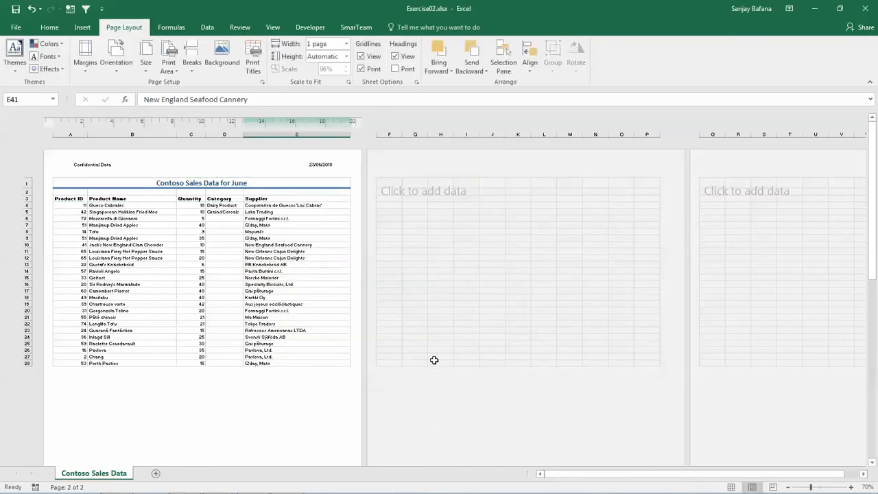
Open the print preview from Page Setup, zoomed in, and check the repeated title rows through page 2
click(262, 83)
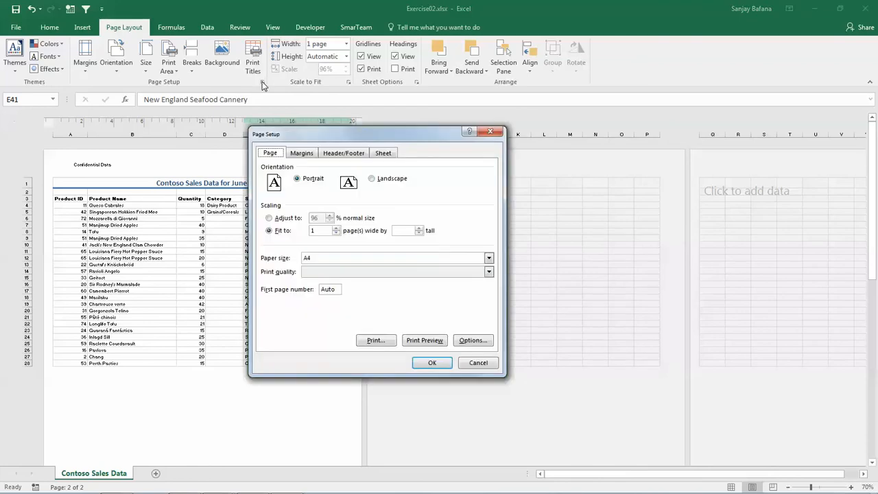
click(423, 341)
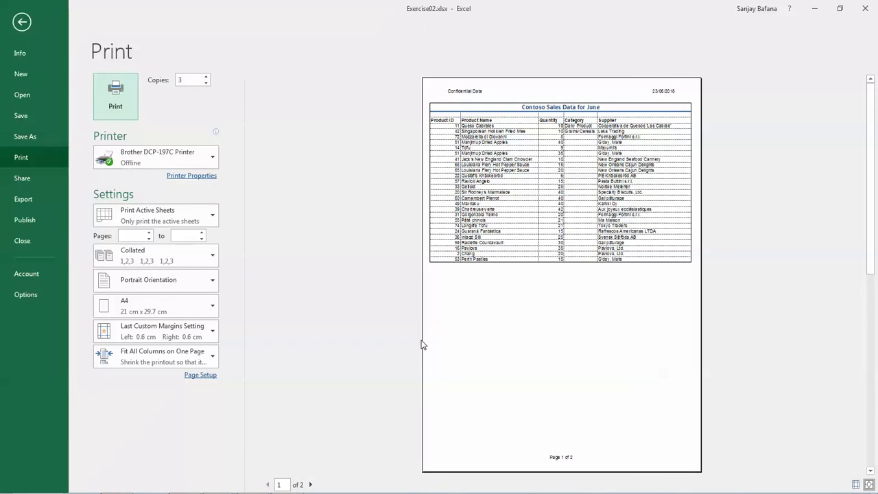
key(Tab)
click(557, 335)
click(557, 334)
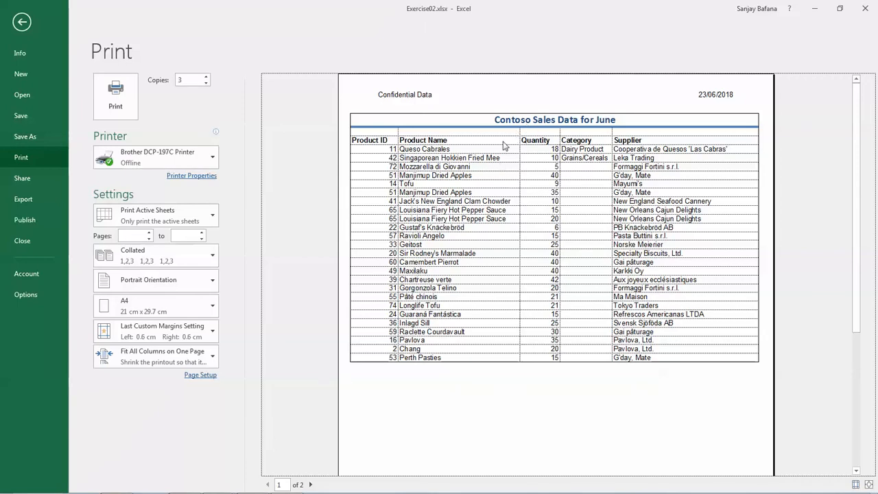
click(312, 485)
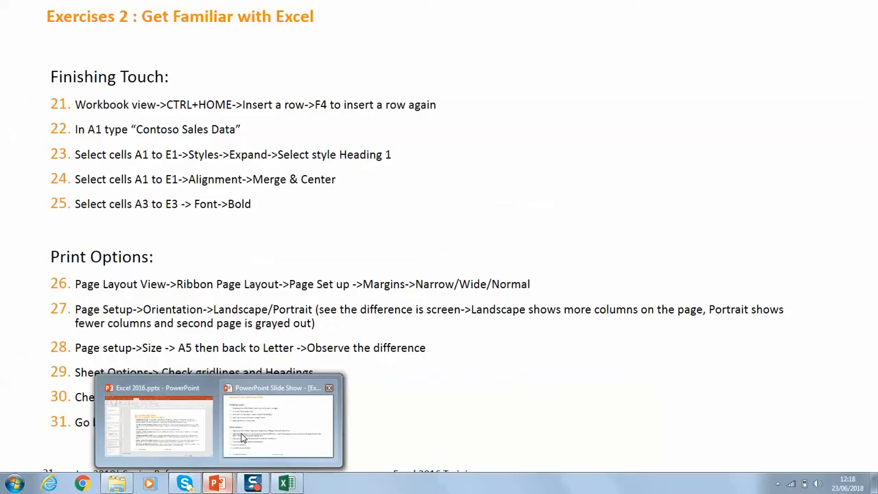
click(242, 438)
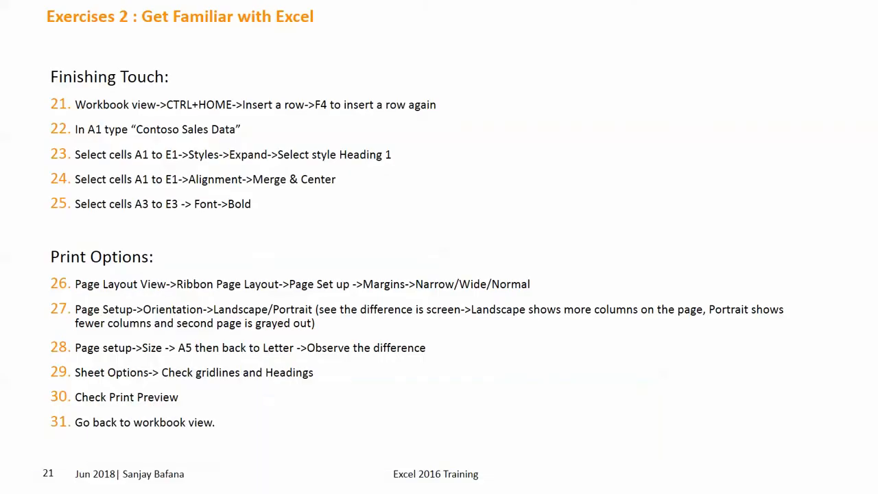
key(Left)
key(Left)
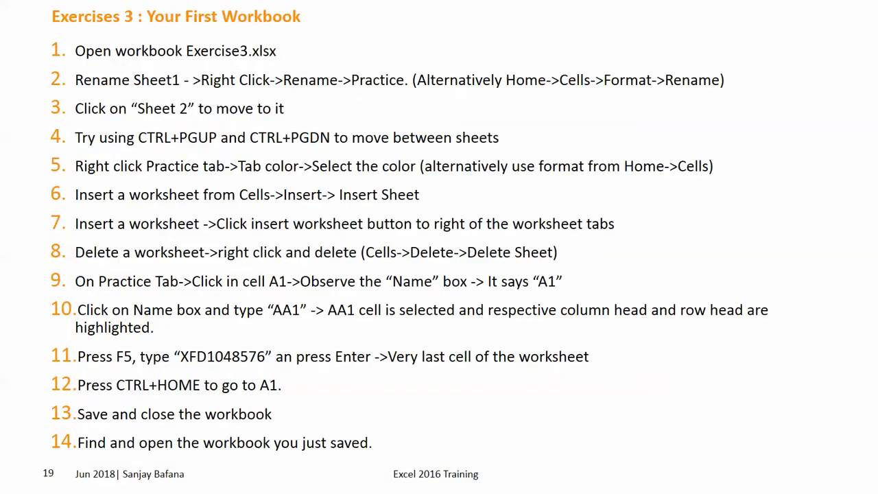
key(Left)
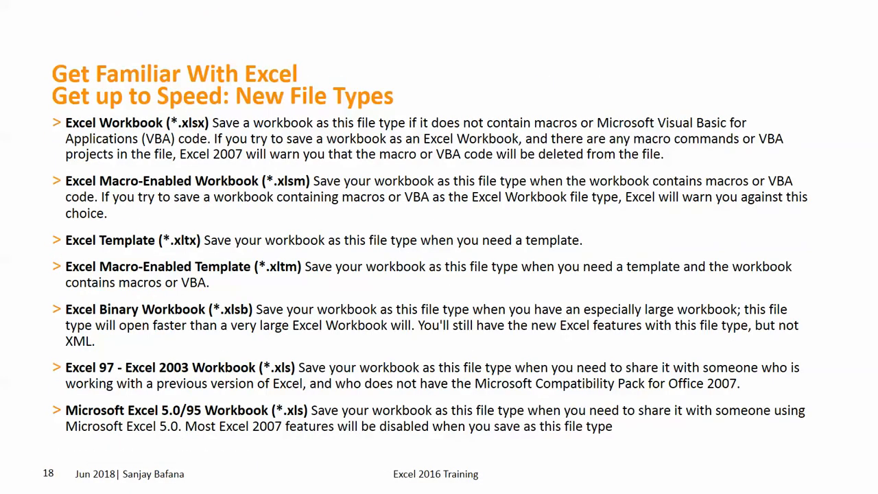
key(Right)
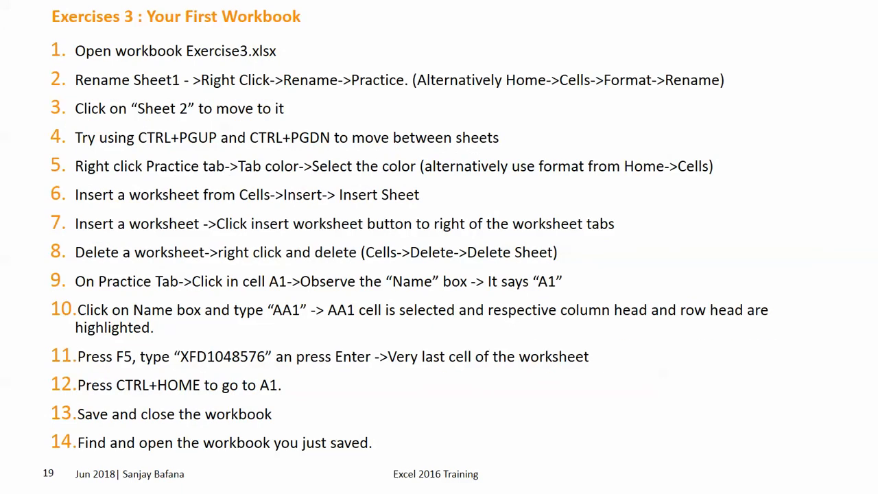